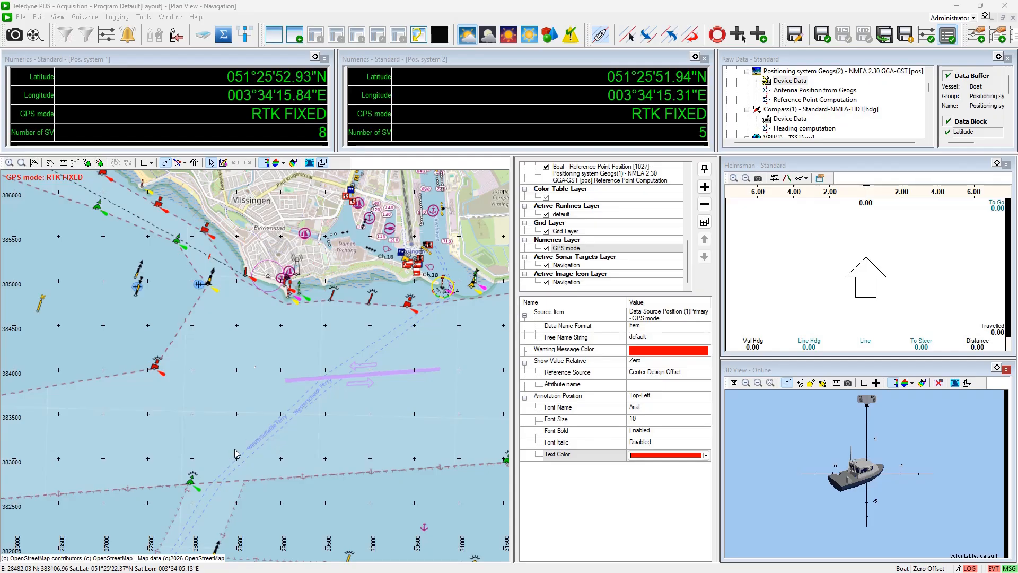
scroll(237, 453, "up", 10)
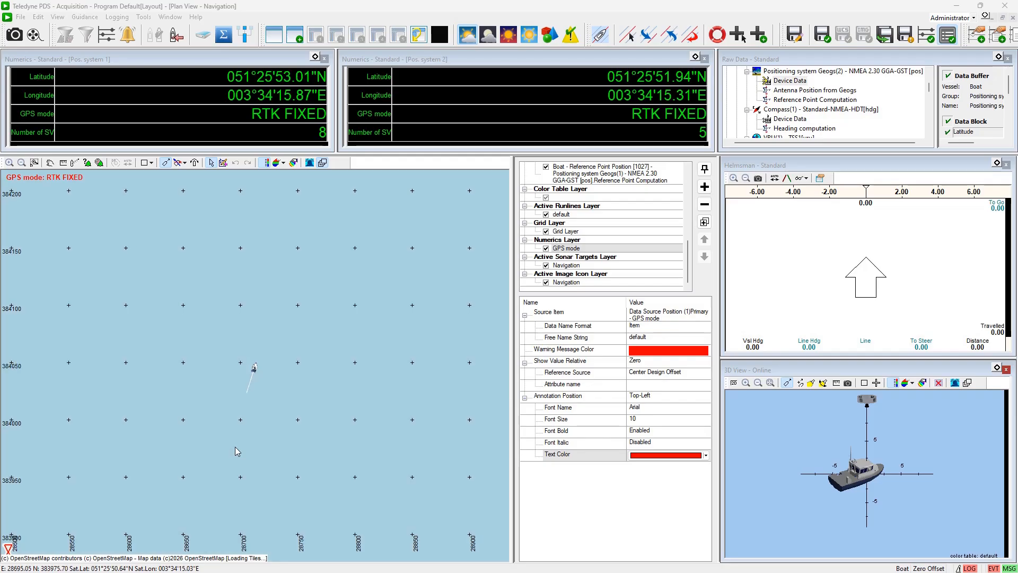
scroll(237, 451, "up", 5)
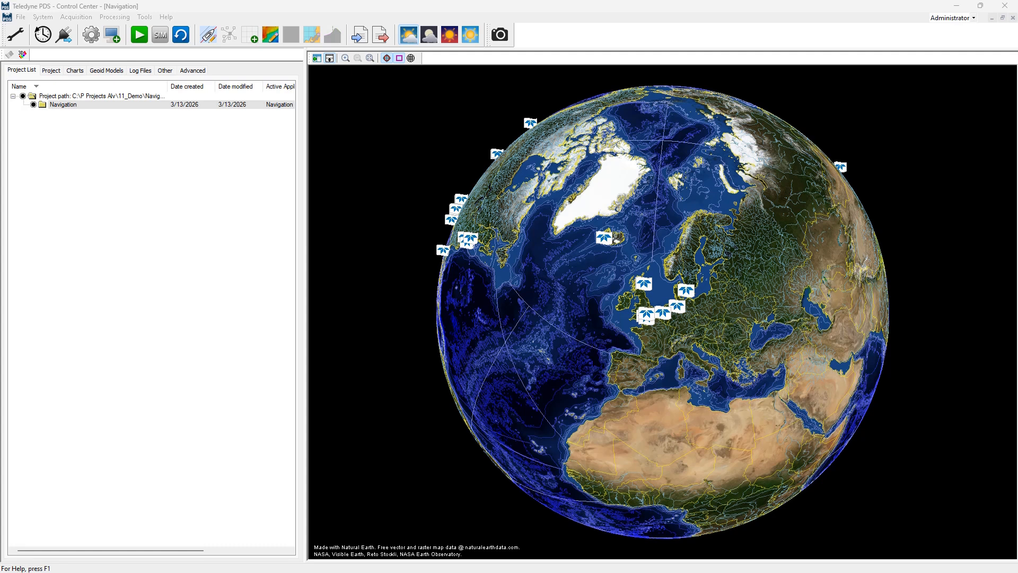
Review the project's coordinate system settings and the available Netherlands coordinate systems without changing them
left_click(14, 36)
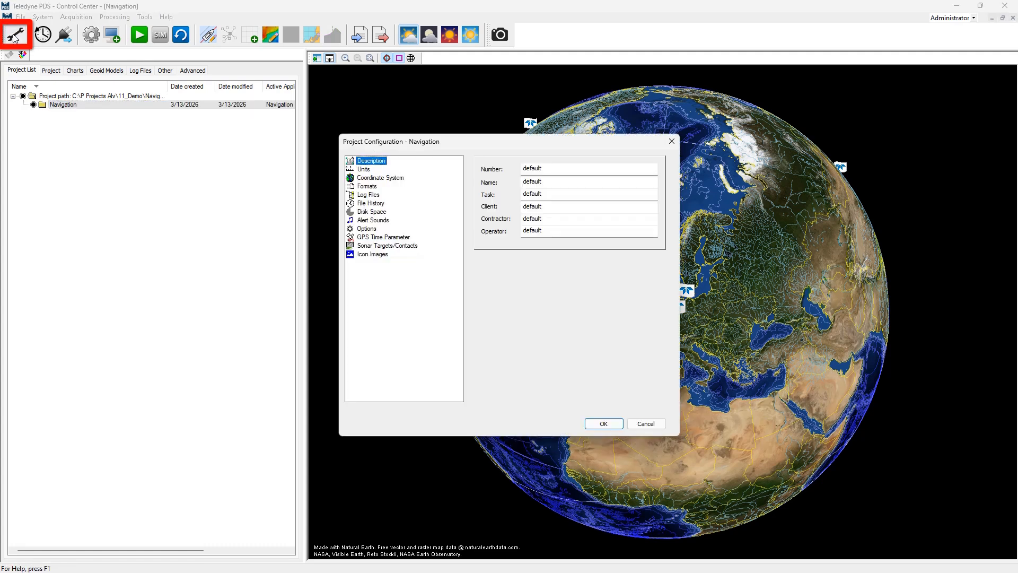
left_click(379, 178)
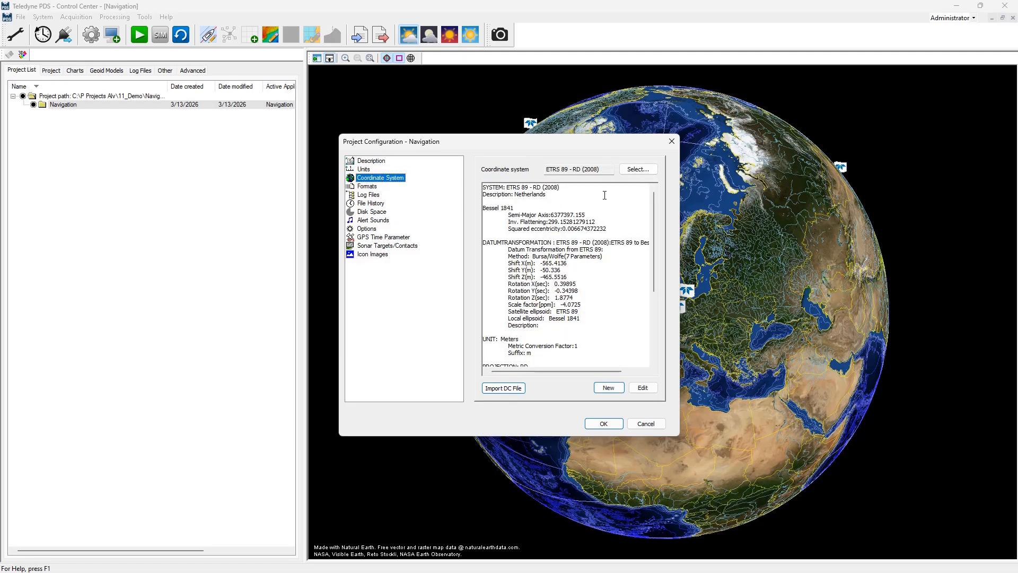
left_click(638, 169)
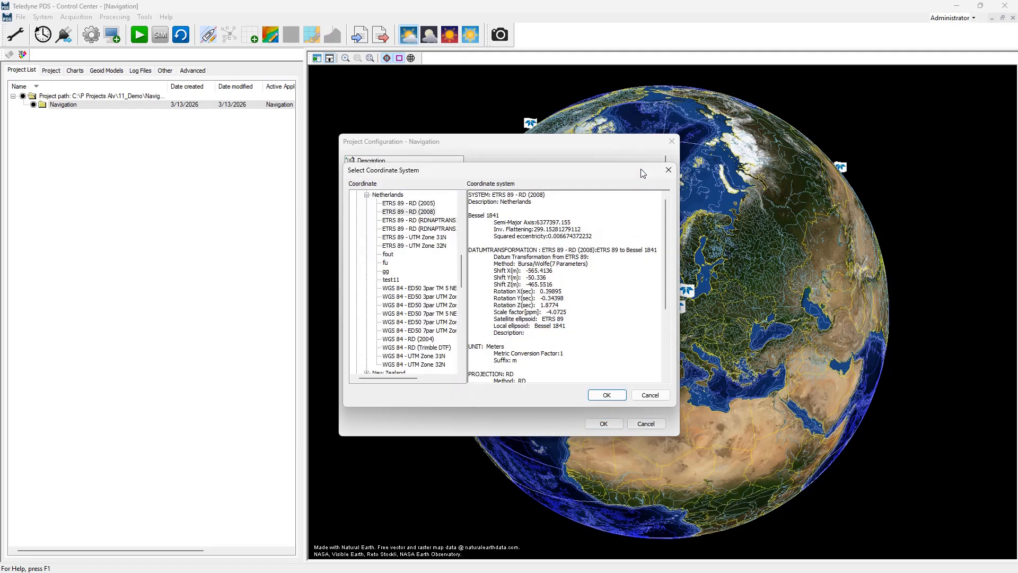
left_click(366, 195)
mouse_move(461, 280)
left_mouse_down()
mouse_move(459, 248)
mouse_move(463, 273)
left_mouse_up()
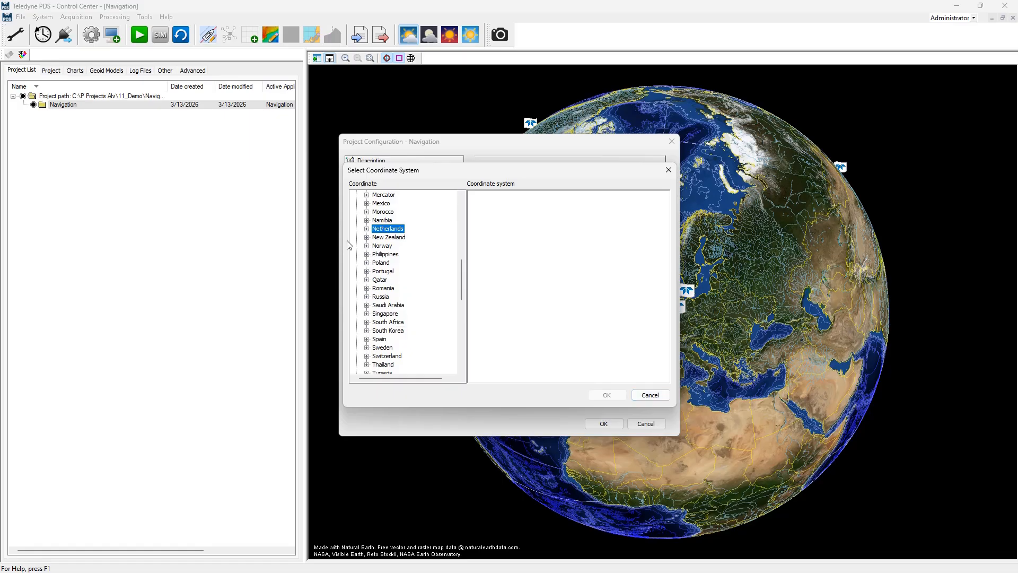
left_click(364, 230)
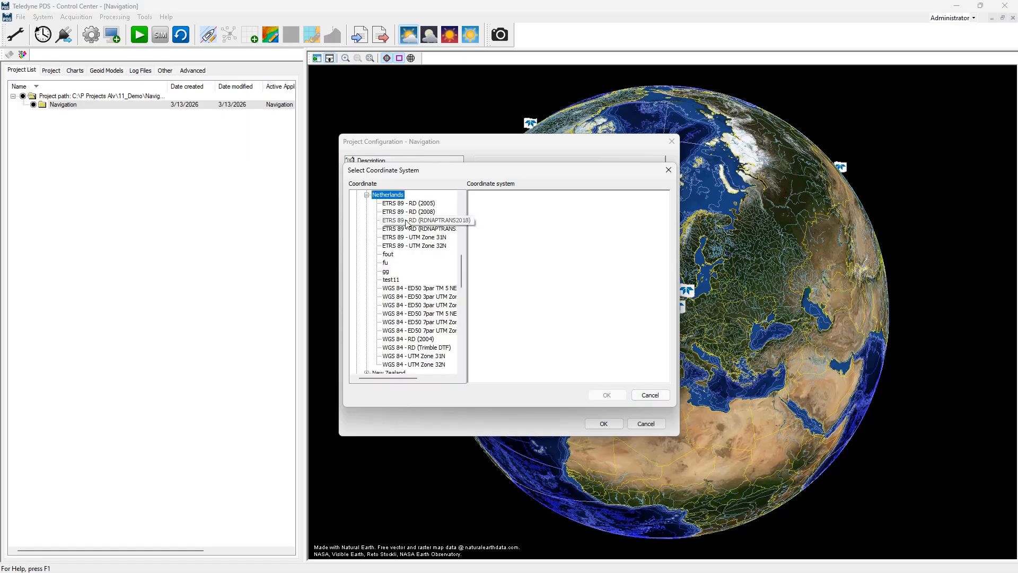
left_click(367, 195)
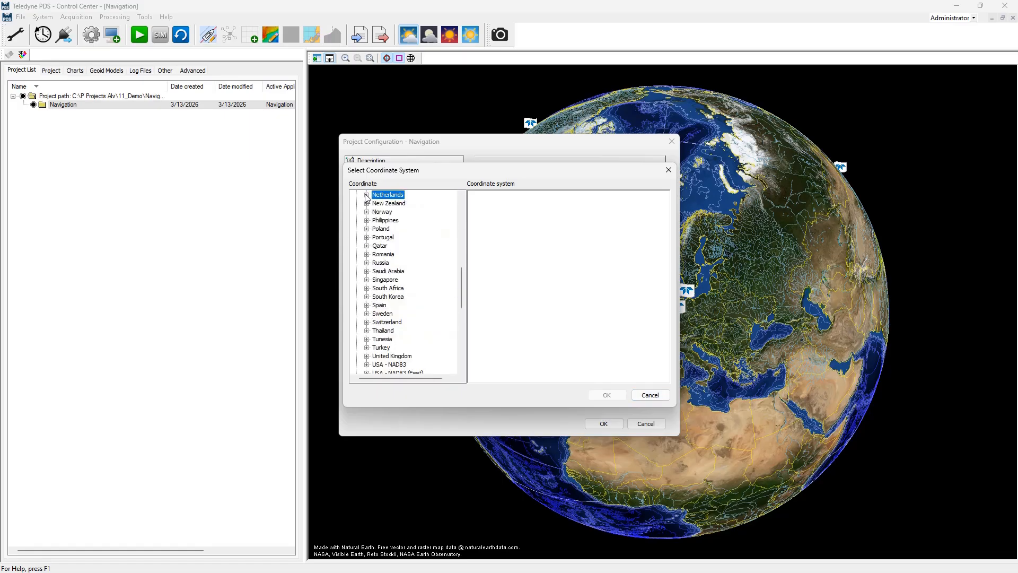
left_click(644, 397)
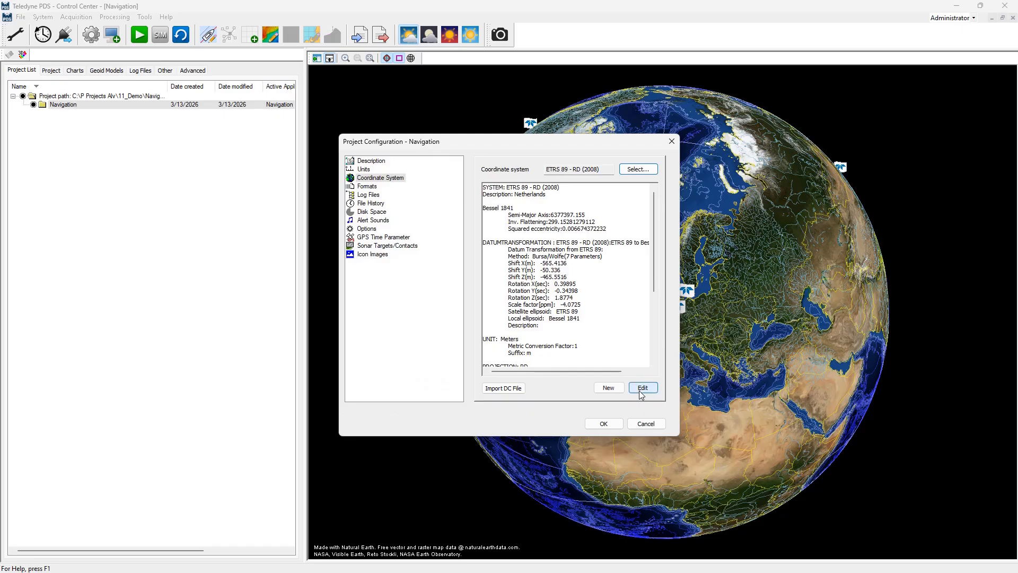
left_click(641, 425)
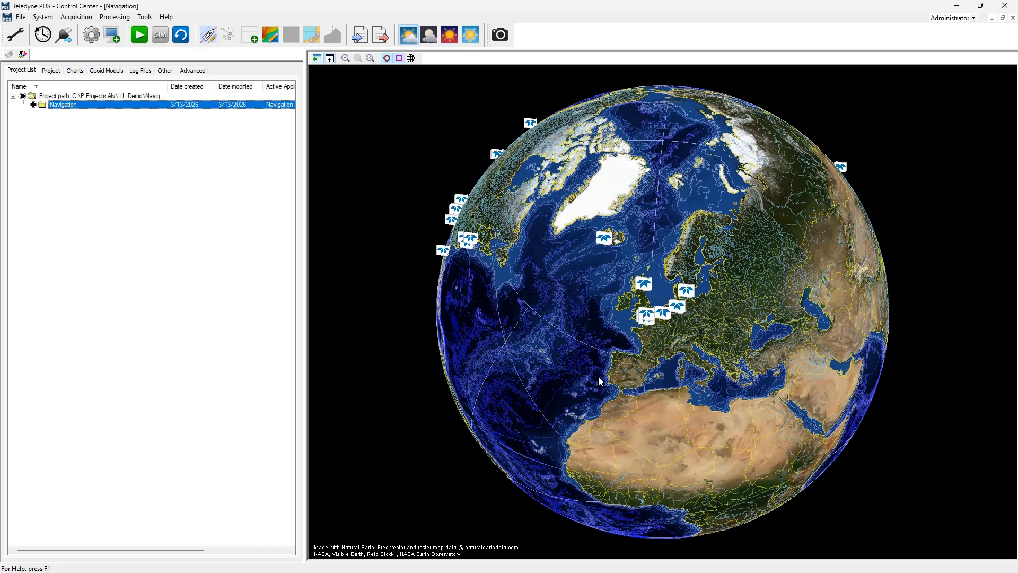
Open the acquisition configuration and the Boat vessel's geometry settings to review the 3D shape options
left_click(91, 36)
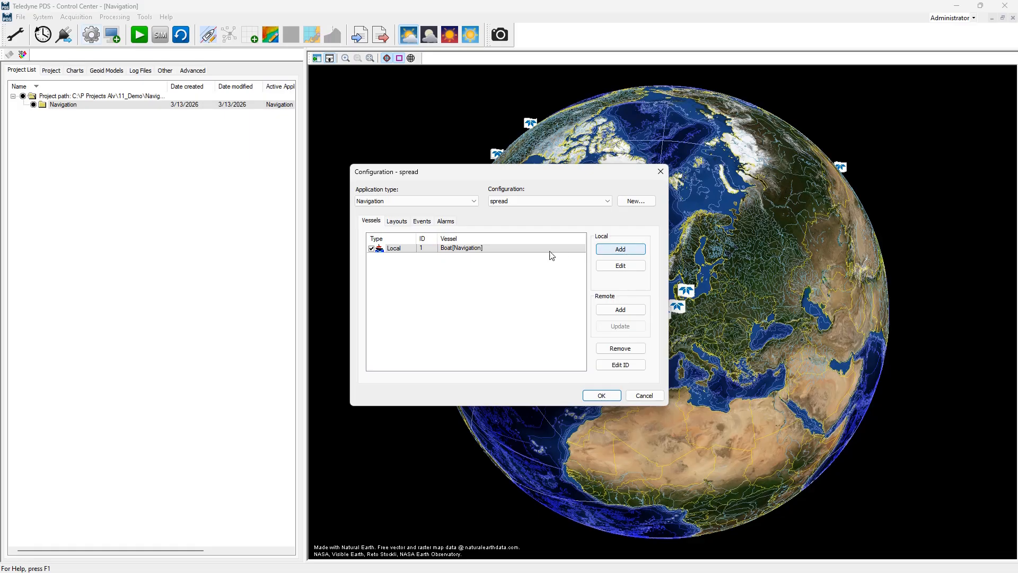
double_click(513, 248)
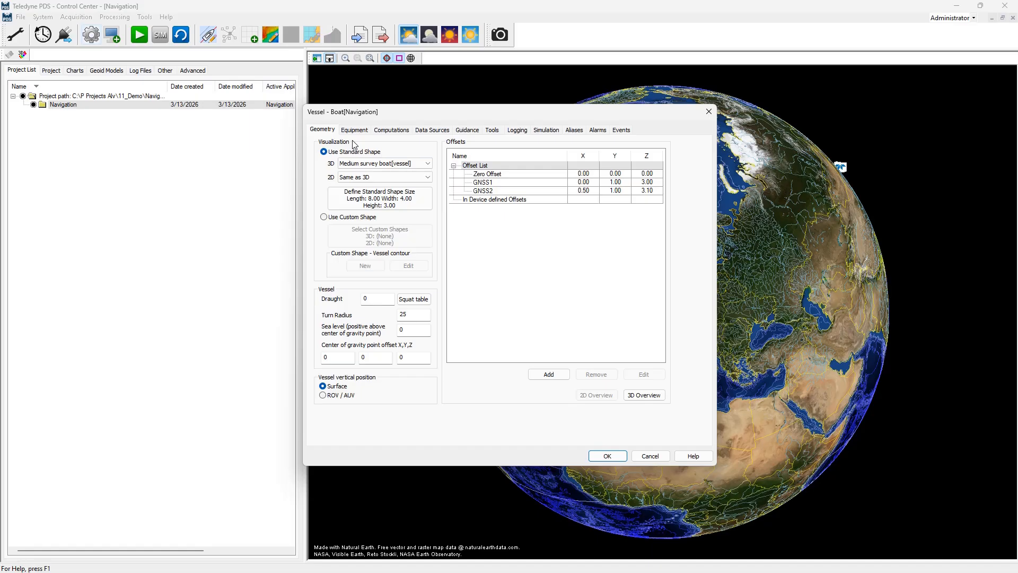
left_click(429, 164)
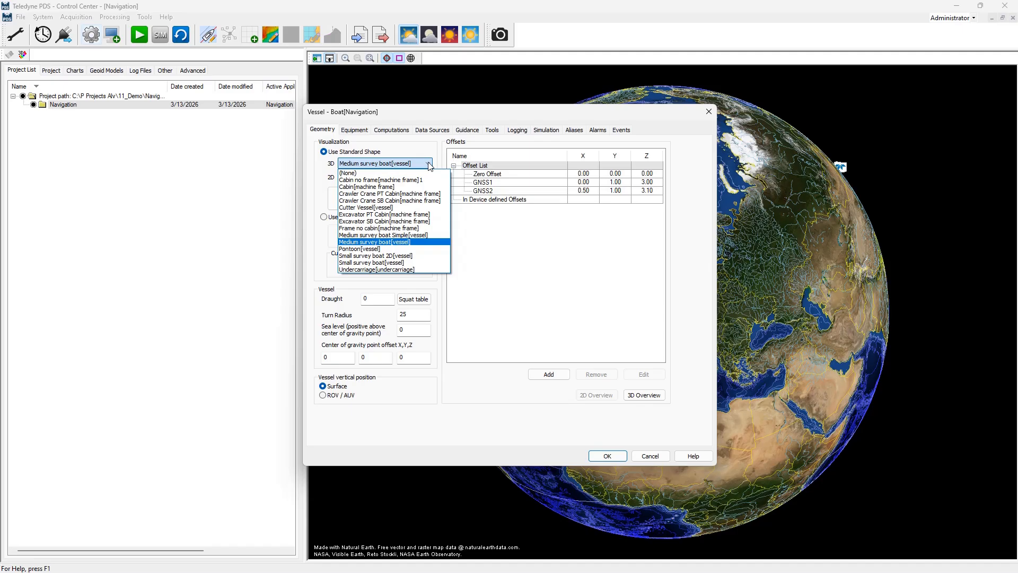
left_click(429, 165)
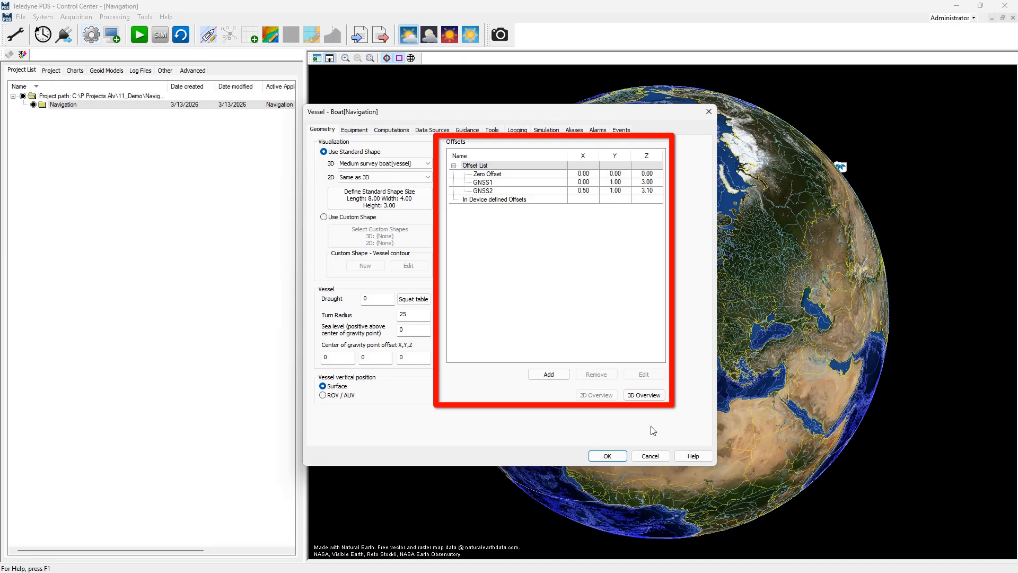
View the vessel's antenna and reference offsets in the enlarged 3D overview window
left_click(656, 399)
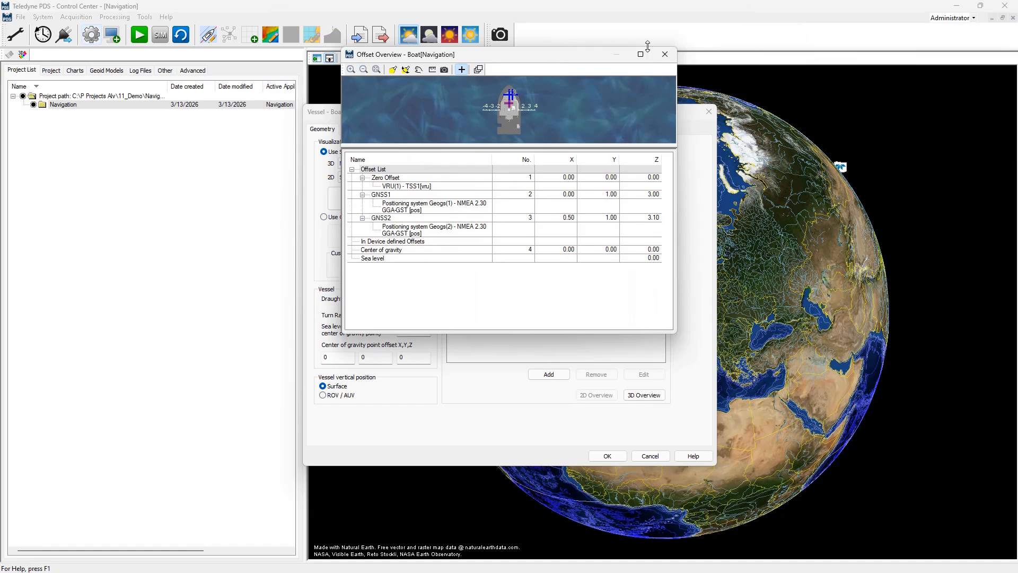
left_click(641, 54)
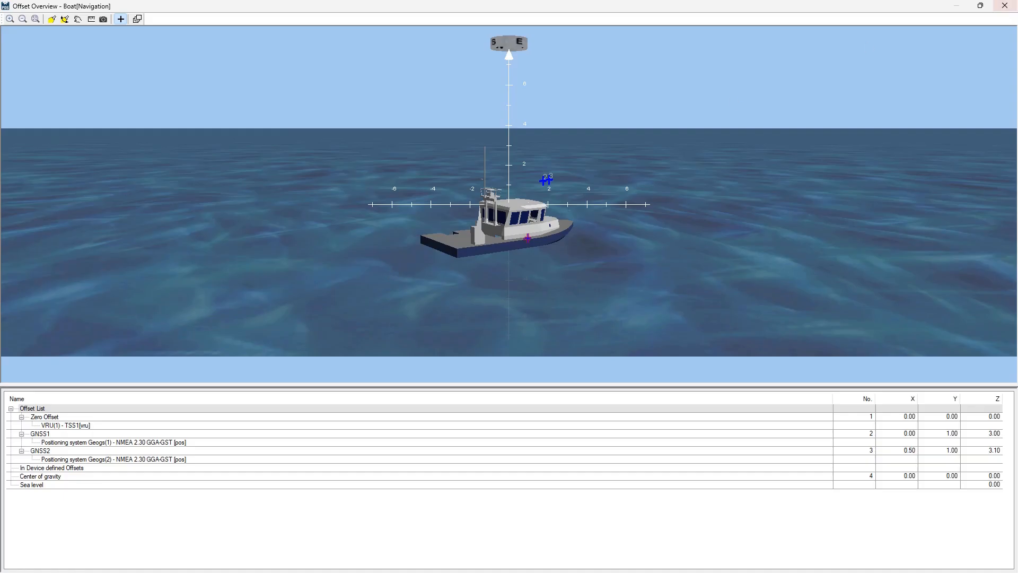
left_click(1004, 5)
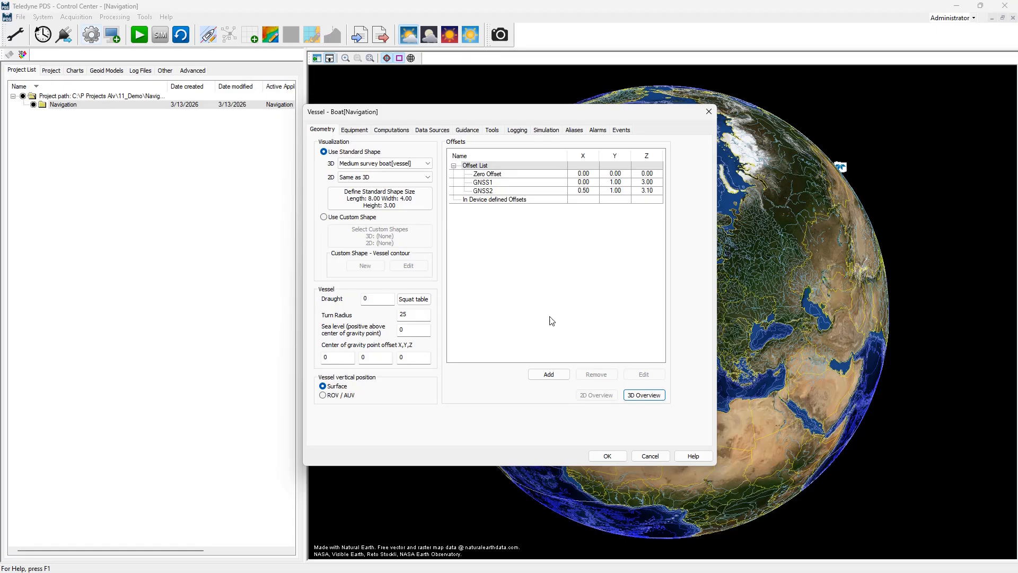
Browse the vessel's equipment groups and device drivers, including Compass and Positioning system Geogs
left_click(354, 130)
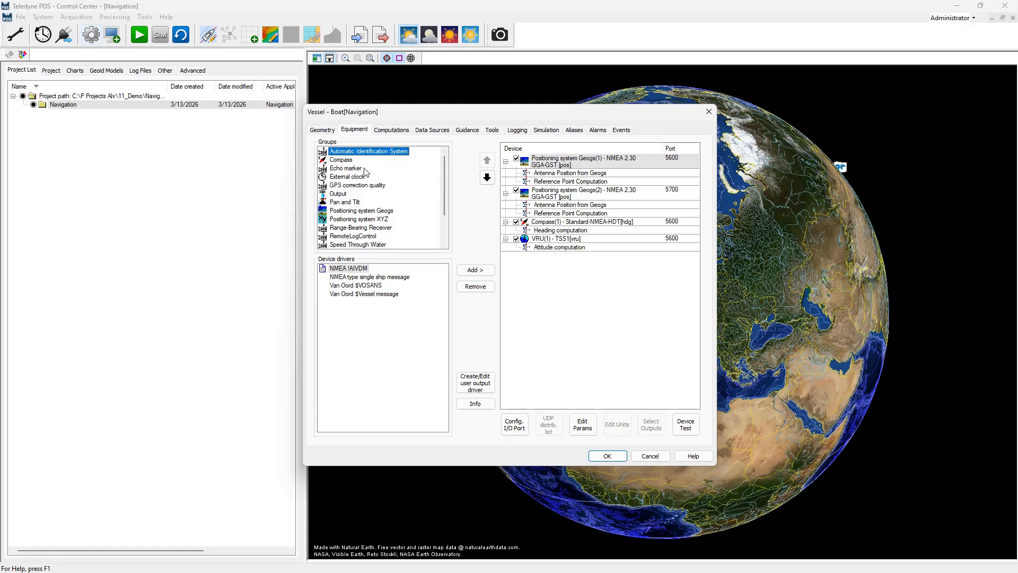
left_click(350, 160)
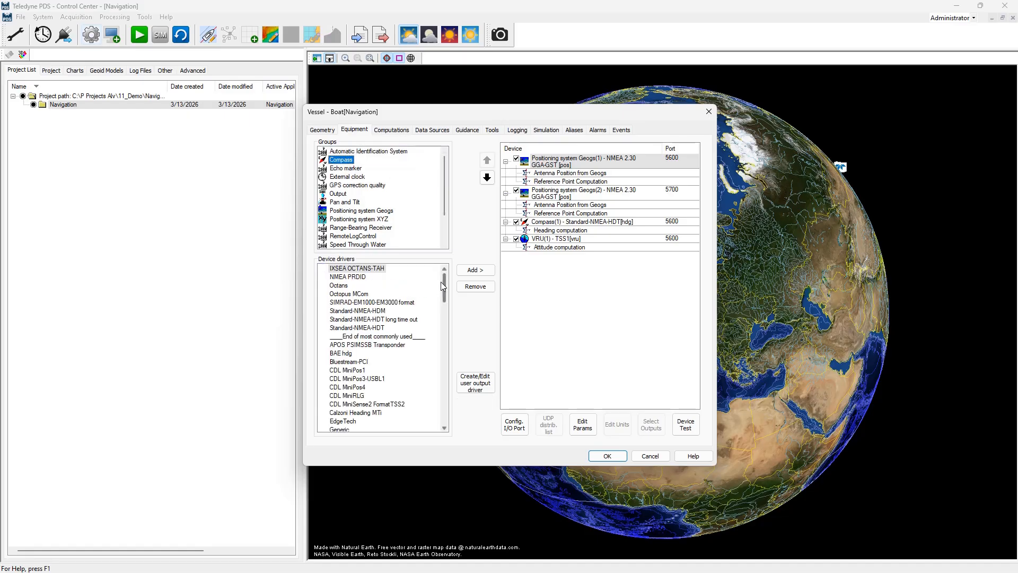
mouse_move(441, 284)
left_mouse_down()
mouse_move(445, 358)
mouse_move(444, 282)
left_mouse_up()
left_click_drag(443, 199, 441, 224)
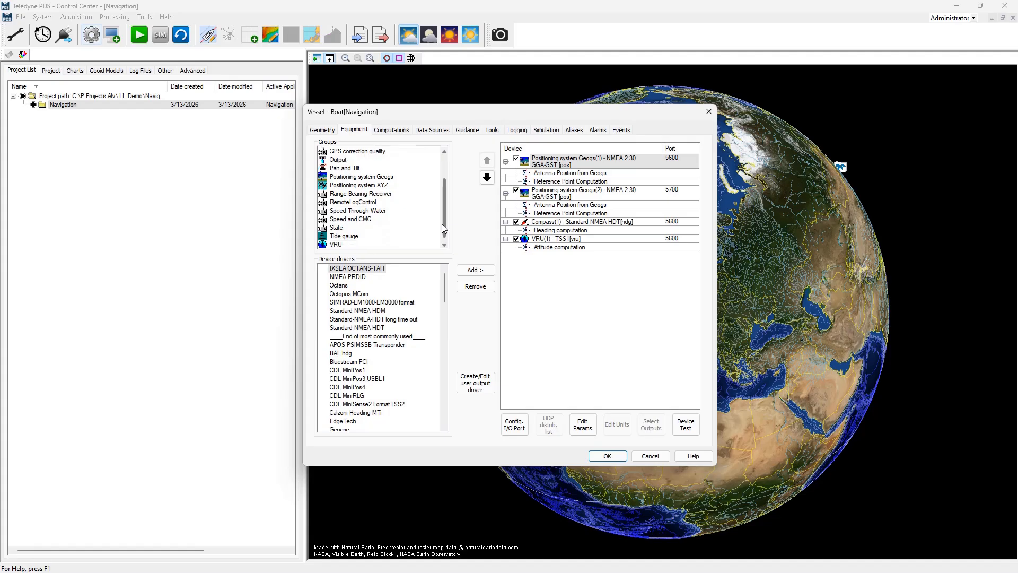
left_click(389, 177)
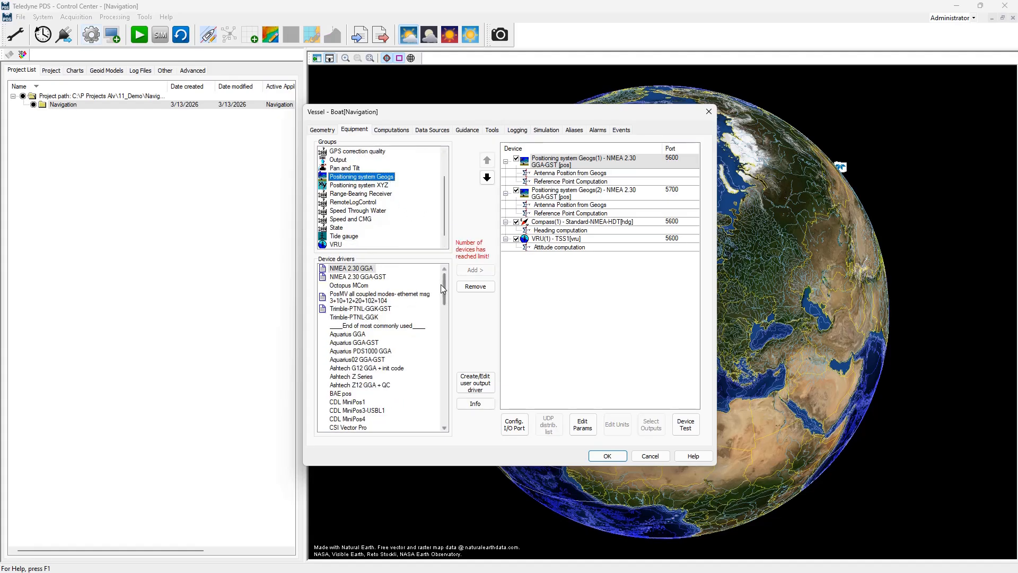
mouse_move(441, 288)
left_mouse_down()
mouse_move(447, 353)
mouse_move(444, 283)
left_mouse_up()
Open and read the NMEA 2.30 GGA driver documentation, then close it
left_click(323, 271)
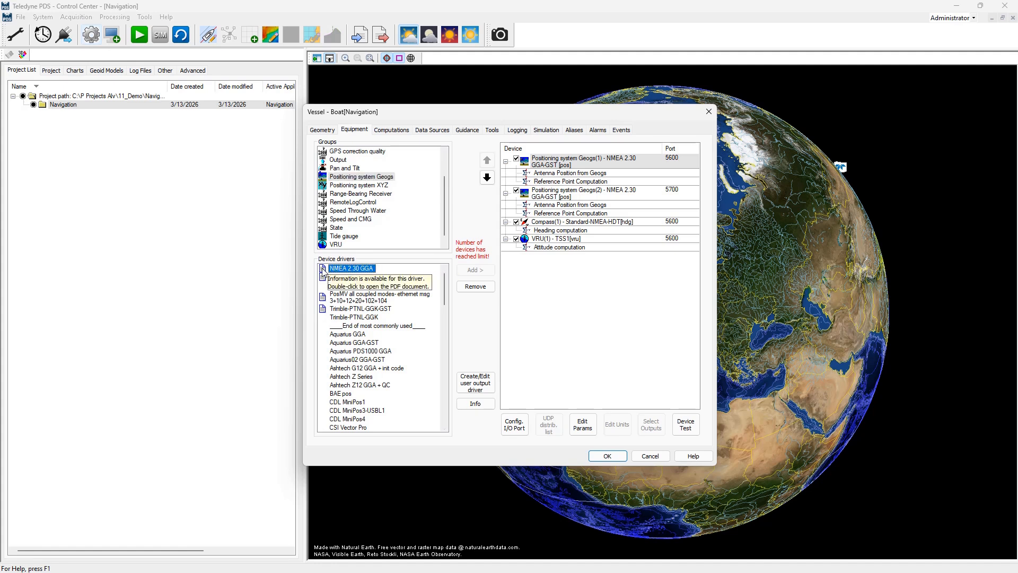
double_click(325, 271)
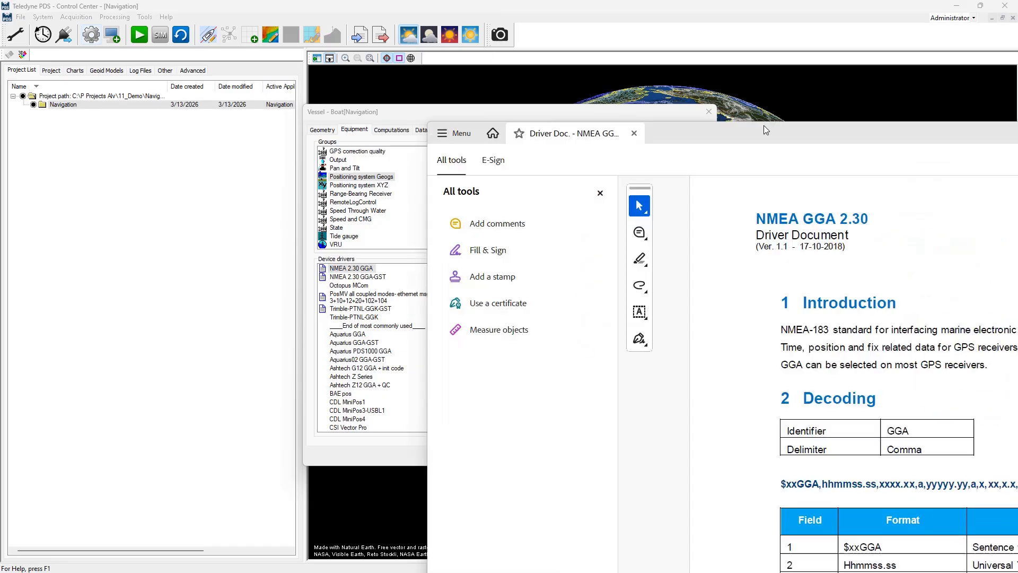
scroll(477, 160, "down", 3)
scroll(477, 160, "down", 10)
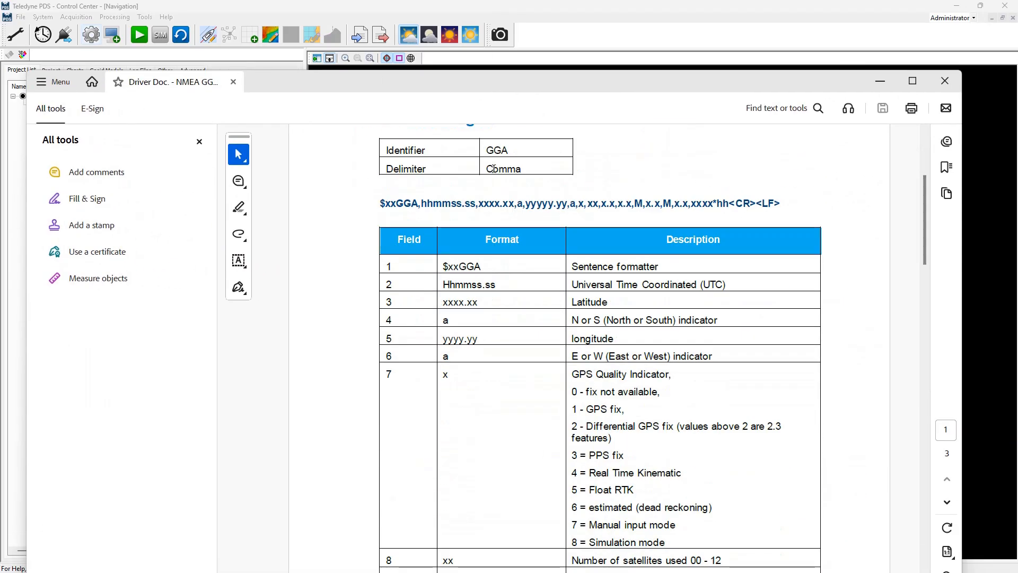
scroll(501, 168, "up", 4)
scroll(506, 168, "up", 5)
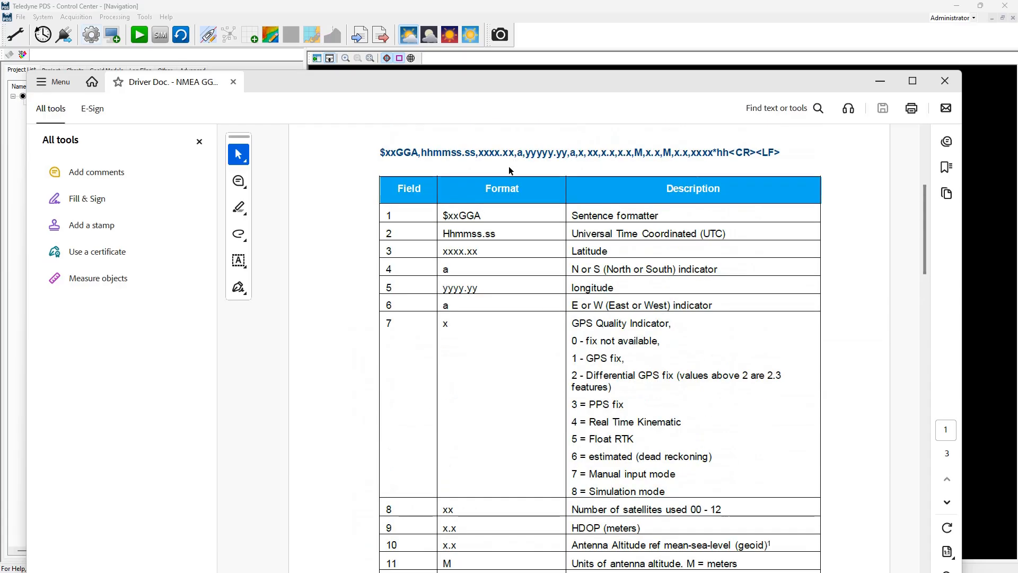
left_click(945, 80)
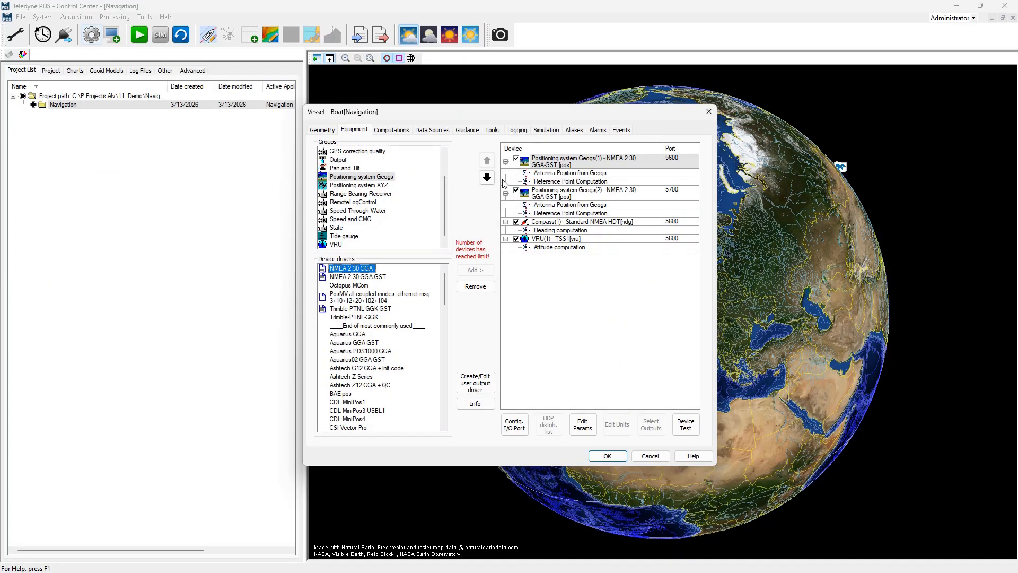
Review the device offset and Reference Point Computation properties of the first Geogs positioning system, including height source options
double_click(555, 163)
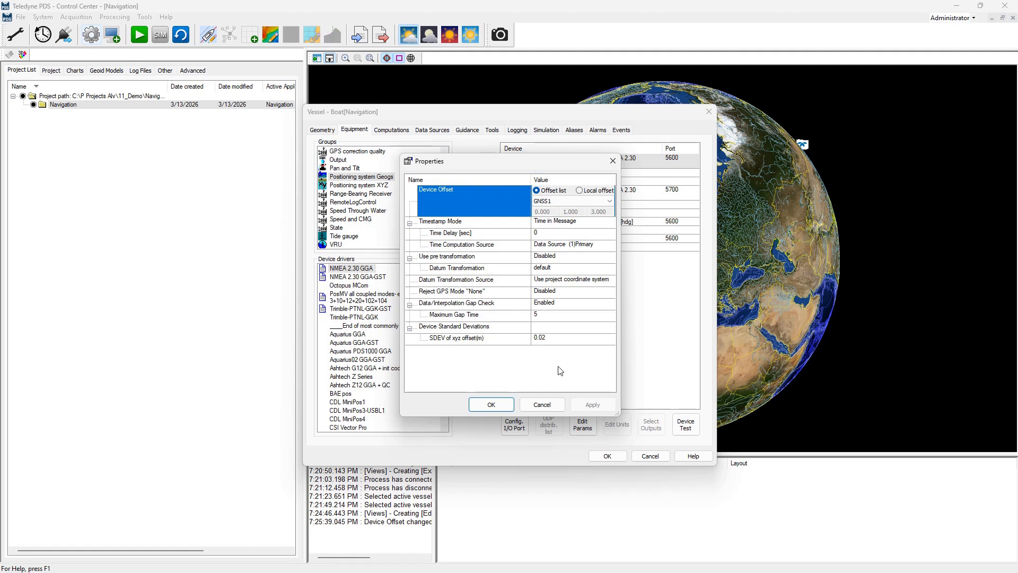
left_click(551, 405)
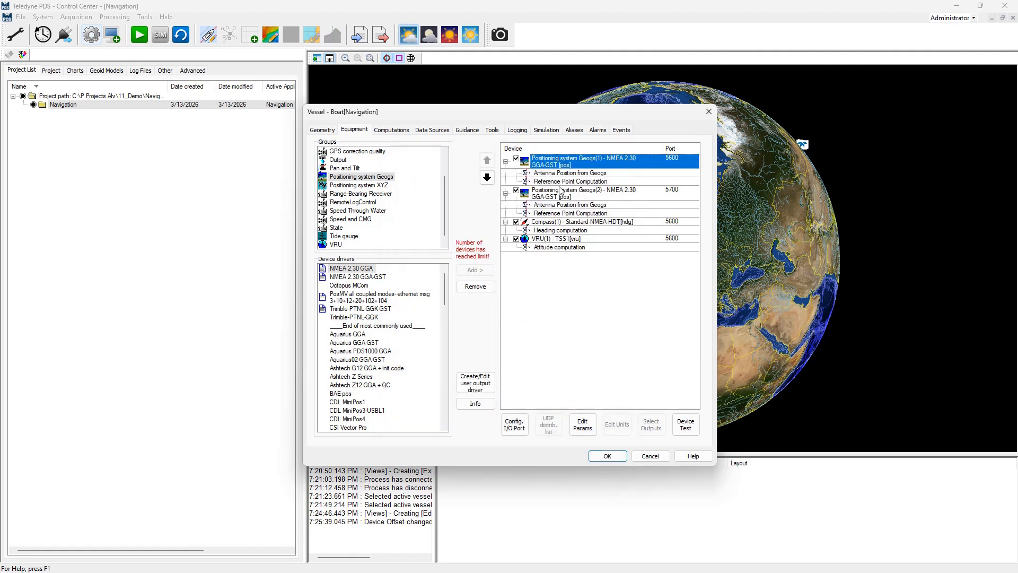
left_click(565, 183)
double_click(565, 184)
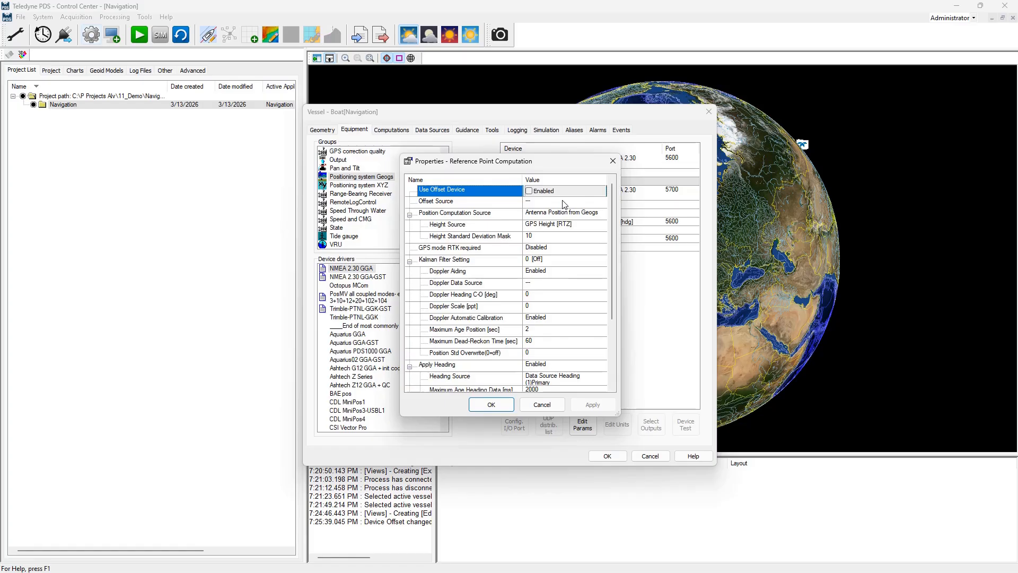
left_click(561, 224)
left_click(585, 228)
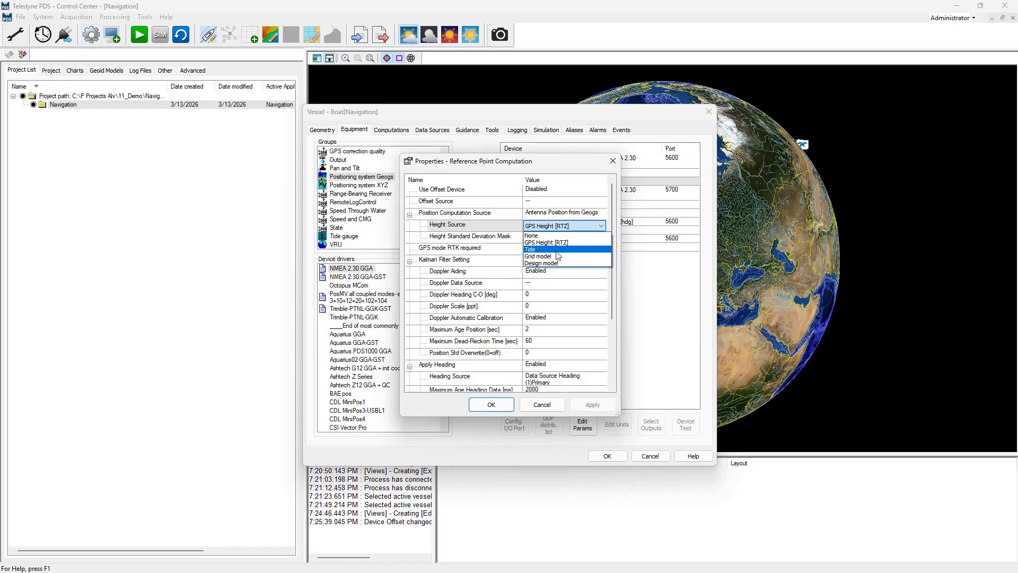
left_click(565, 229)
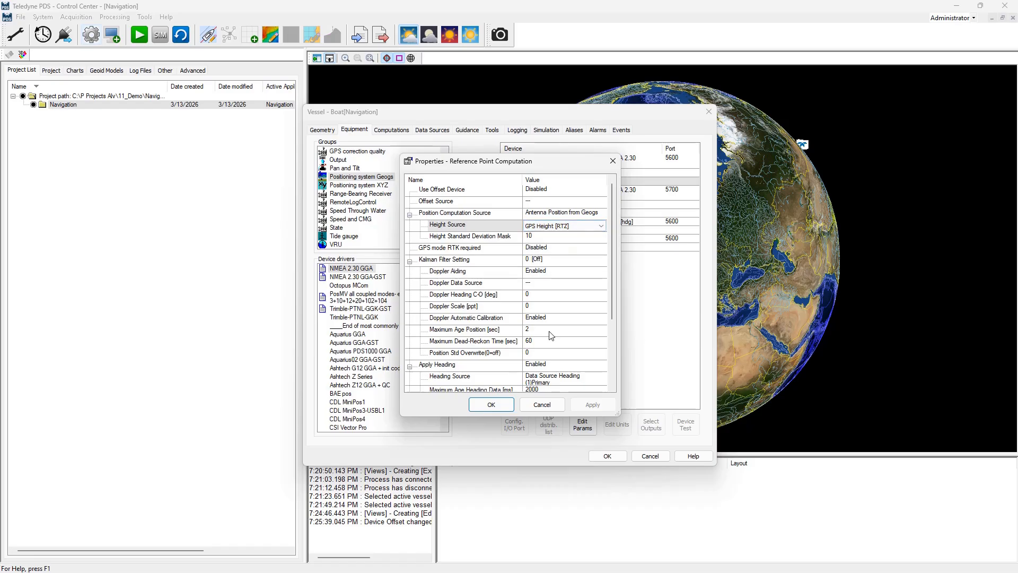
left_click(510, 404)
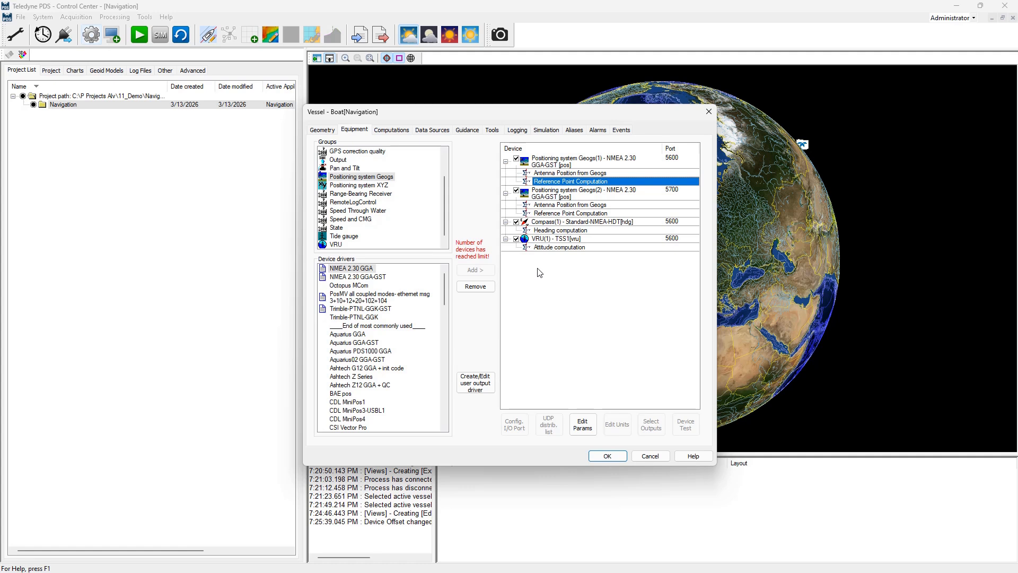
Review the compass device's properties, including its heading correction setting
left_click(552, 223)
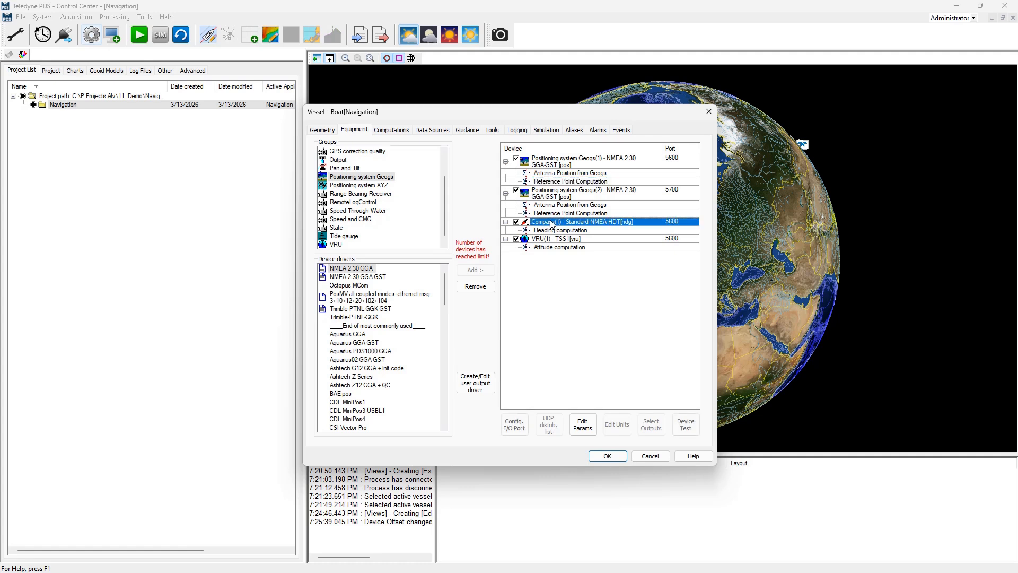
double_click(551, 223)
left_click(544, 203)
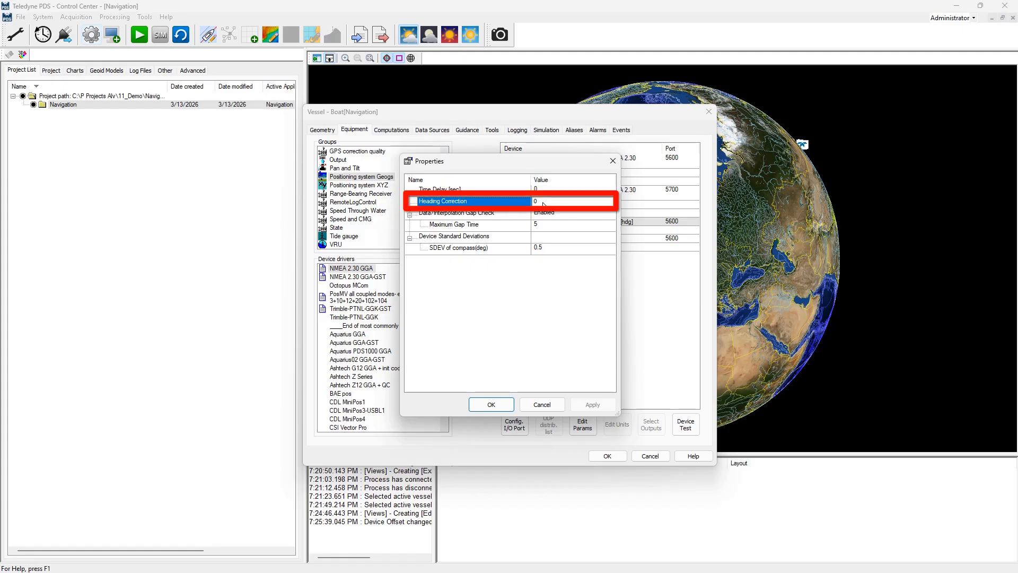
left_click(542, 403)
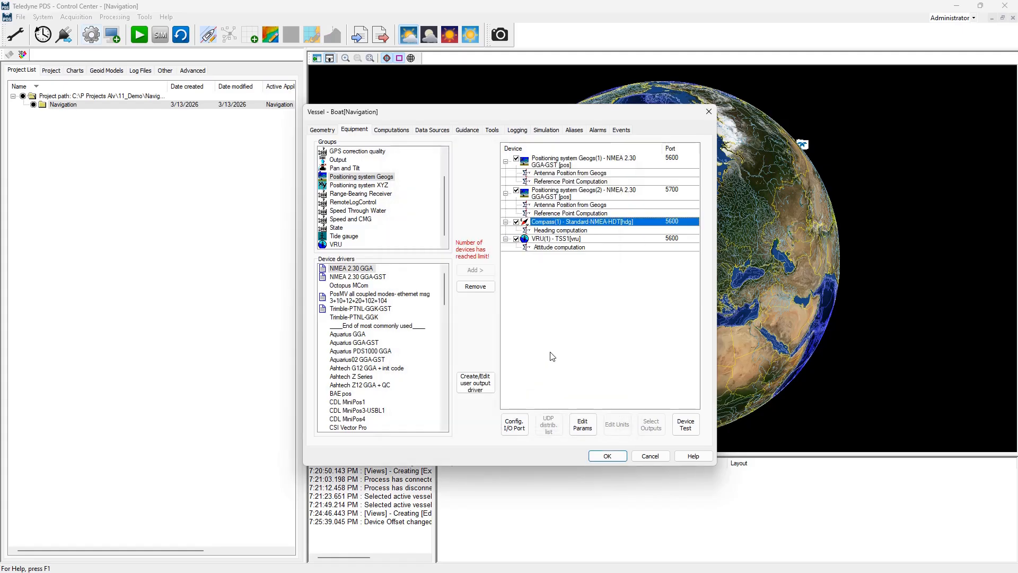
Review the VRU device's properties, including the roll and pitch correction sign conventions, then cancel
left_click(549, 240)
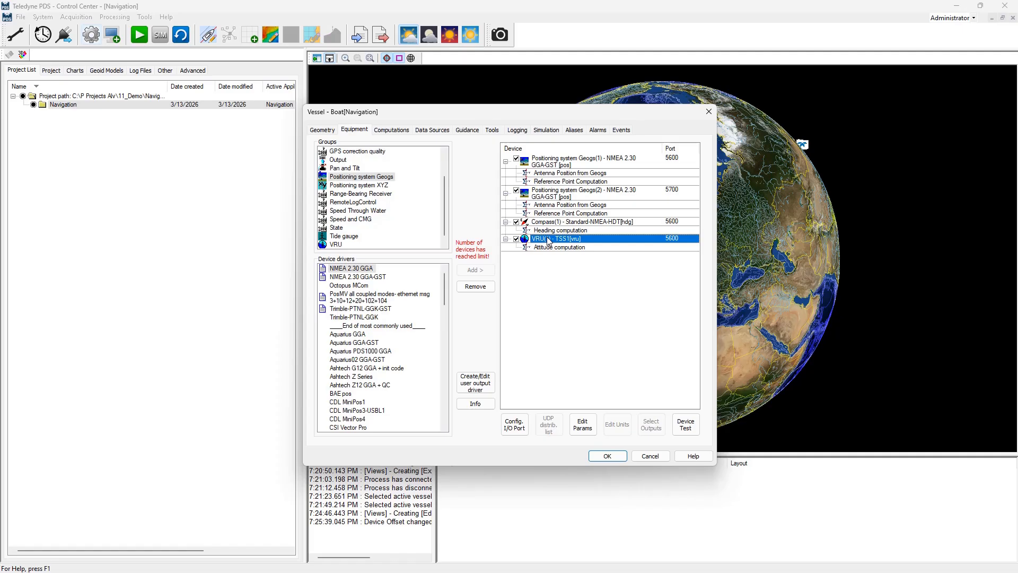
double_click(549, 239)
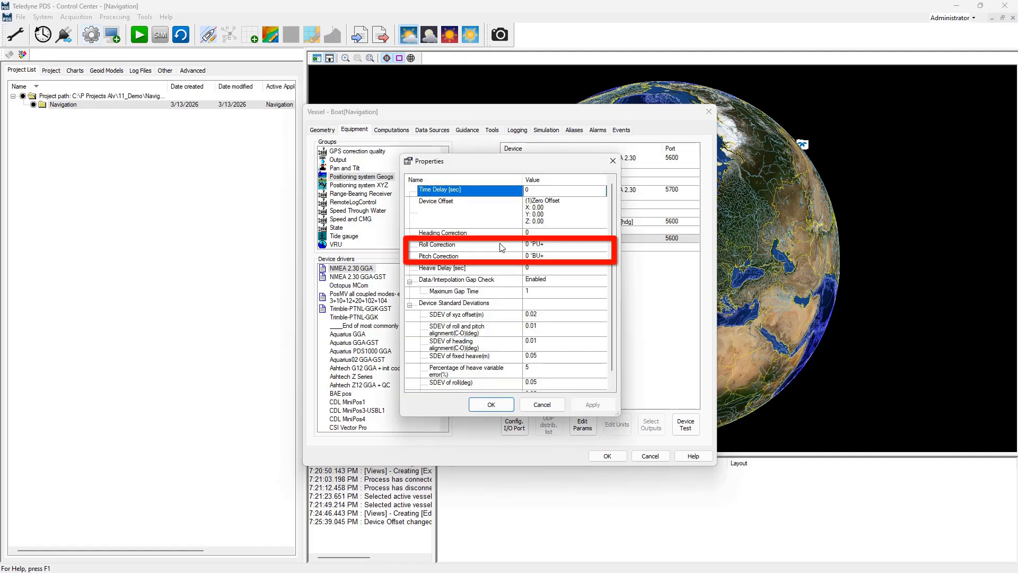
left_click(464, 248)
left_click(465, 257)
type("-")
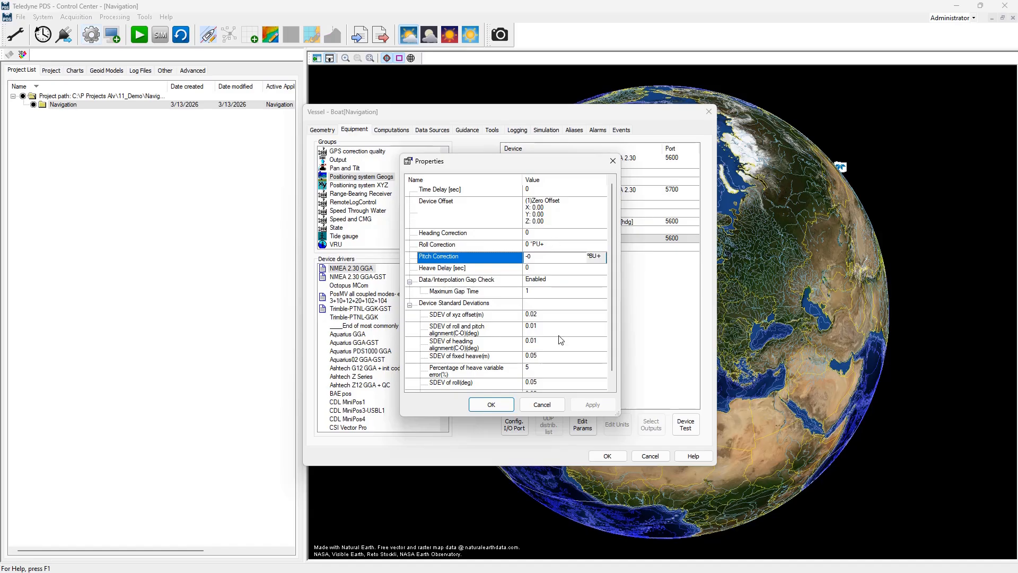
left_click(549, 212)
left_click(552, 406)
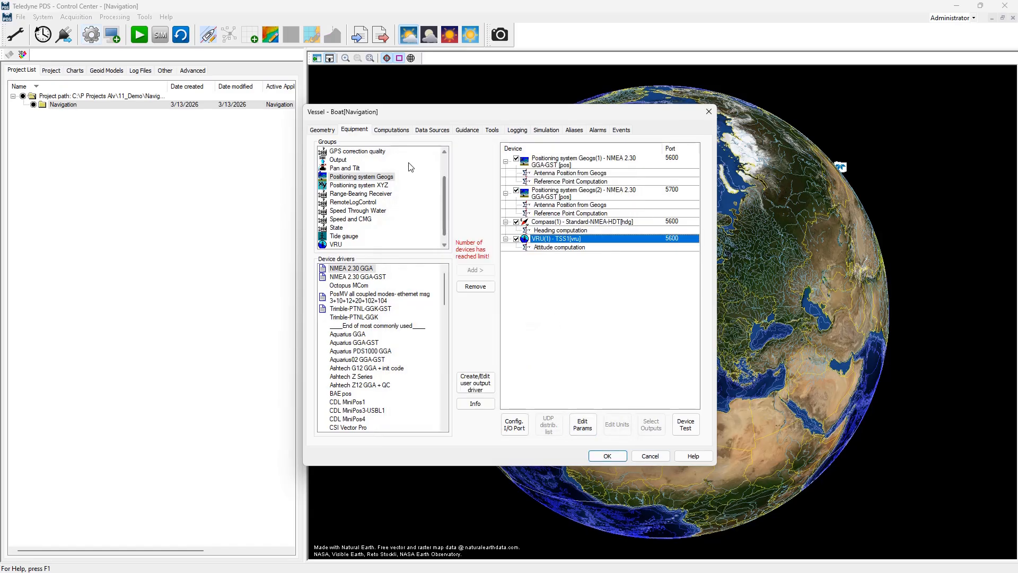
Open the vessel computations and browse the available advanced computations, then close that list
left_click(401, 131)
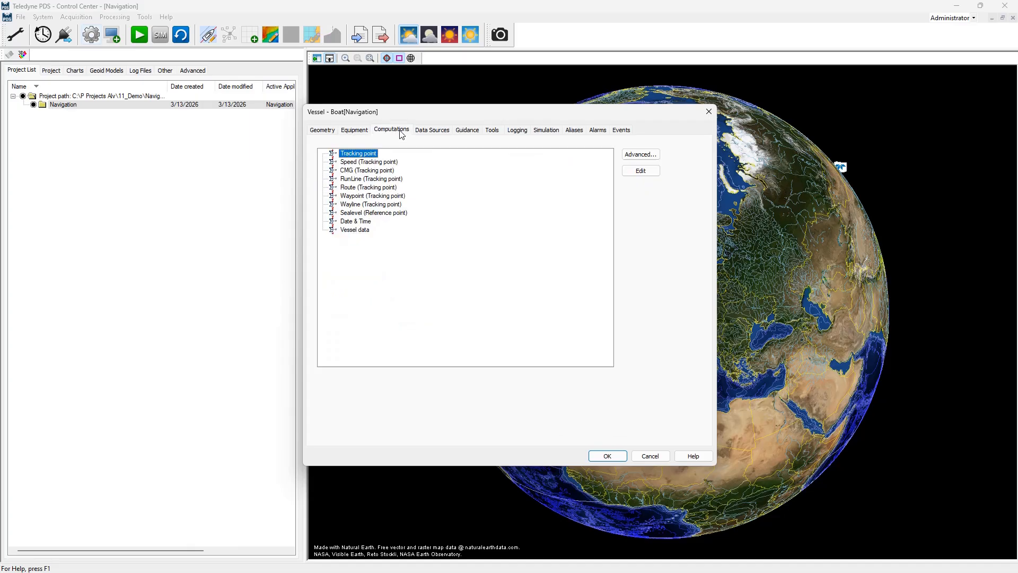
left_click(634, 154)
mouse_move(456, 254)
left_mouse_down()
mouse_move(455, 310)
mouse_move(459, 241)
left_mouse_up()
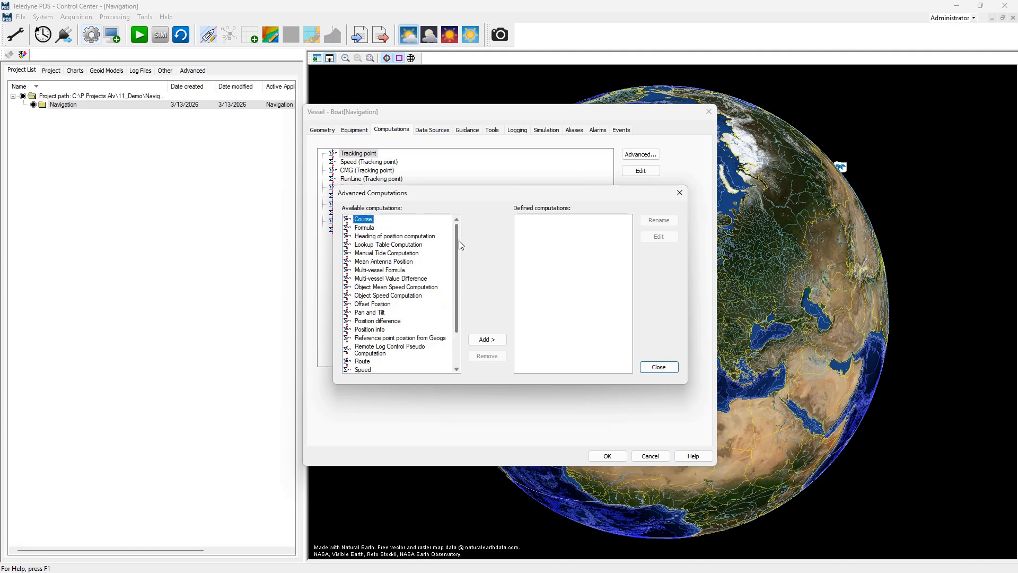
left_click(680, 193)
Examine the Position data source and its two positioning system data groups
left_click(441, 133)
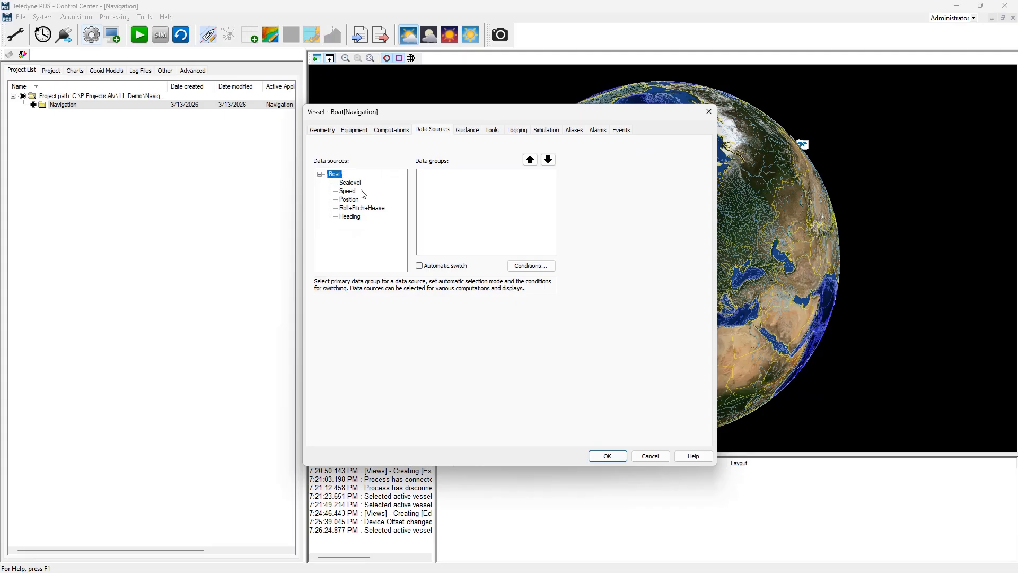
left_click(350, 200)
left_click(465, 181)
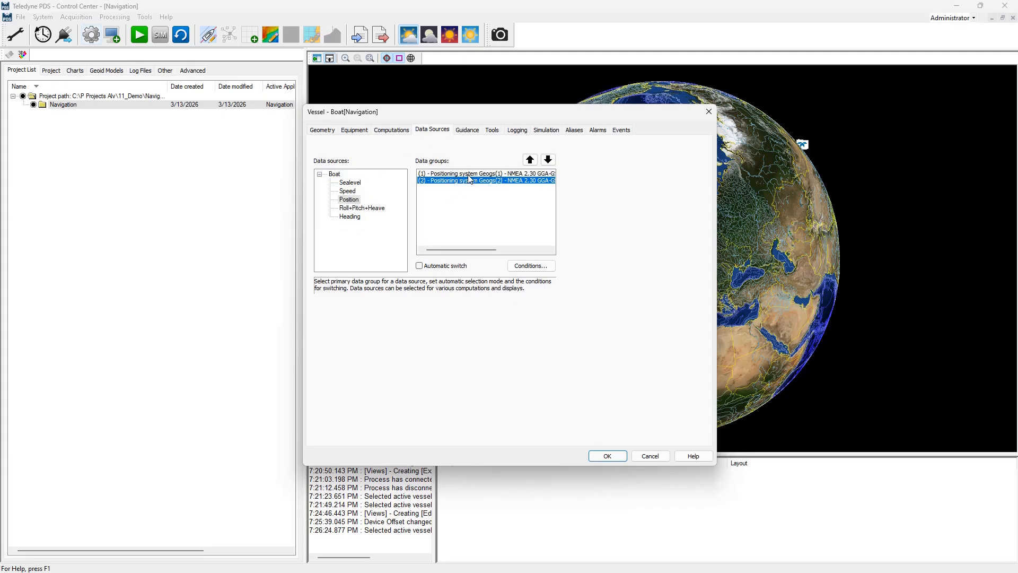
left_click(469, 173)
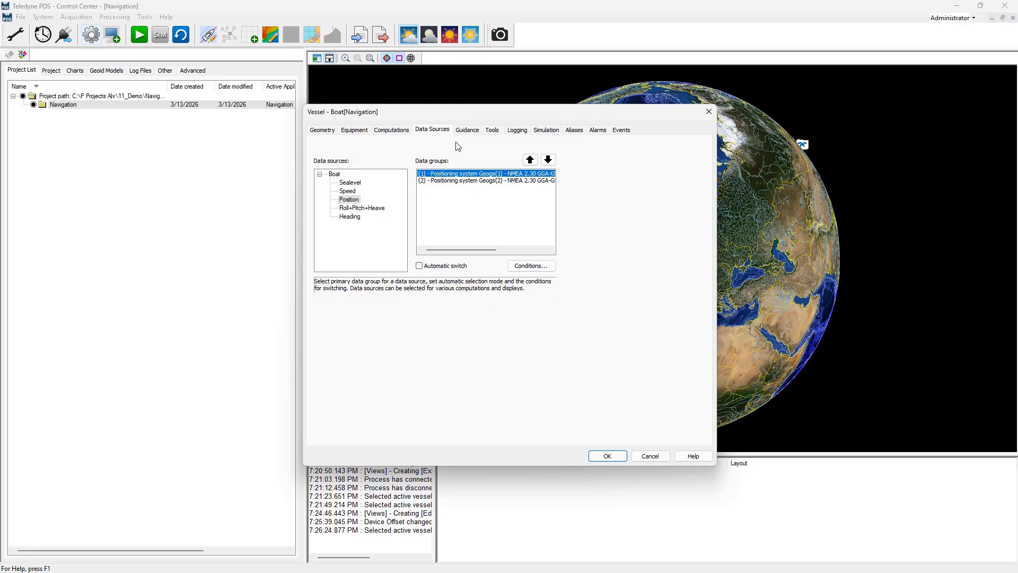
Review the vessel's guidance settings for route and runlines
left_click(467, 130)
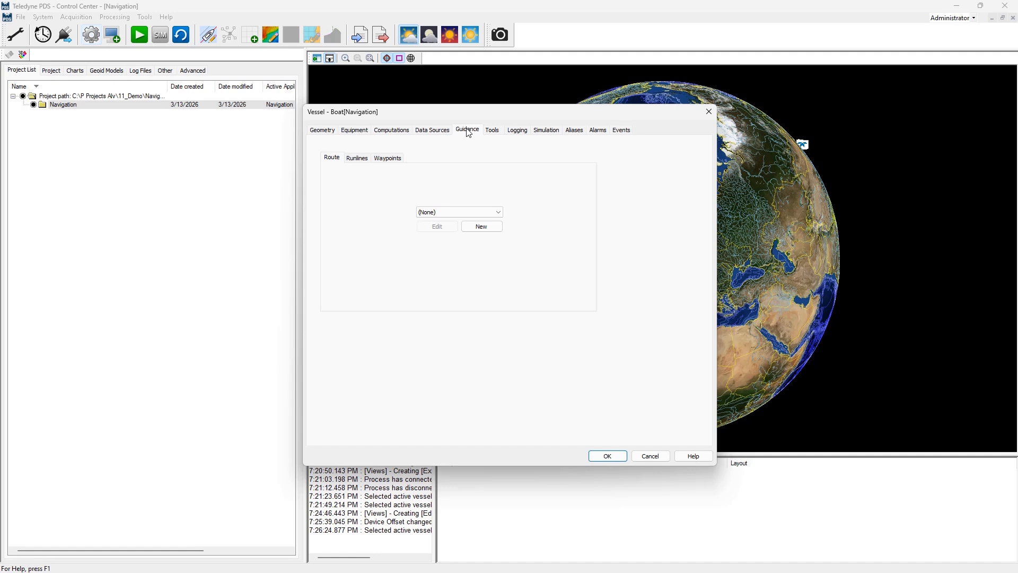
left_click(357, 159)
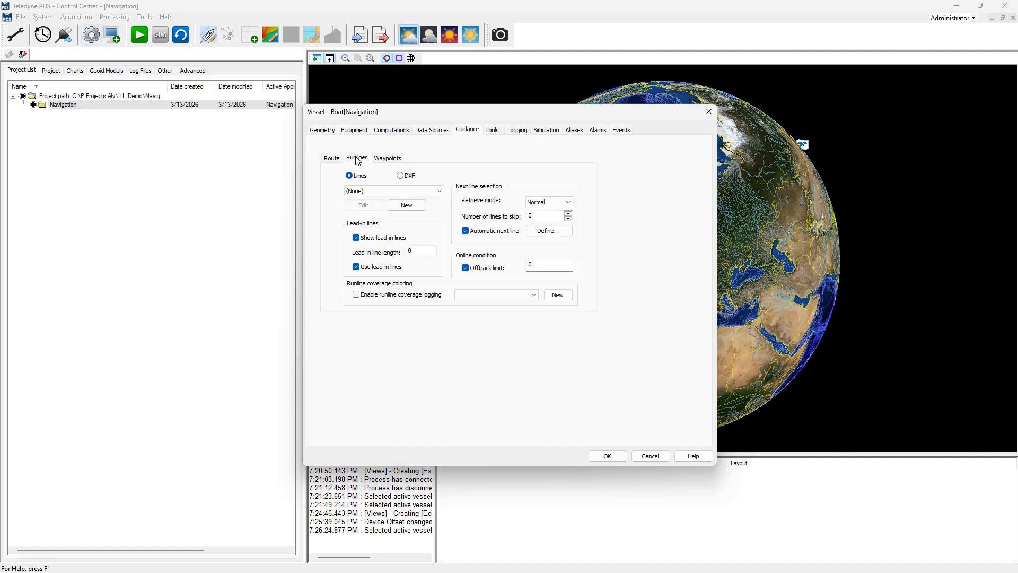
left_click(332, 159)
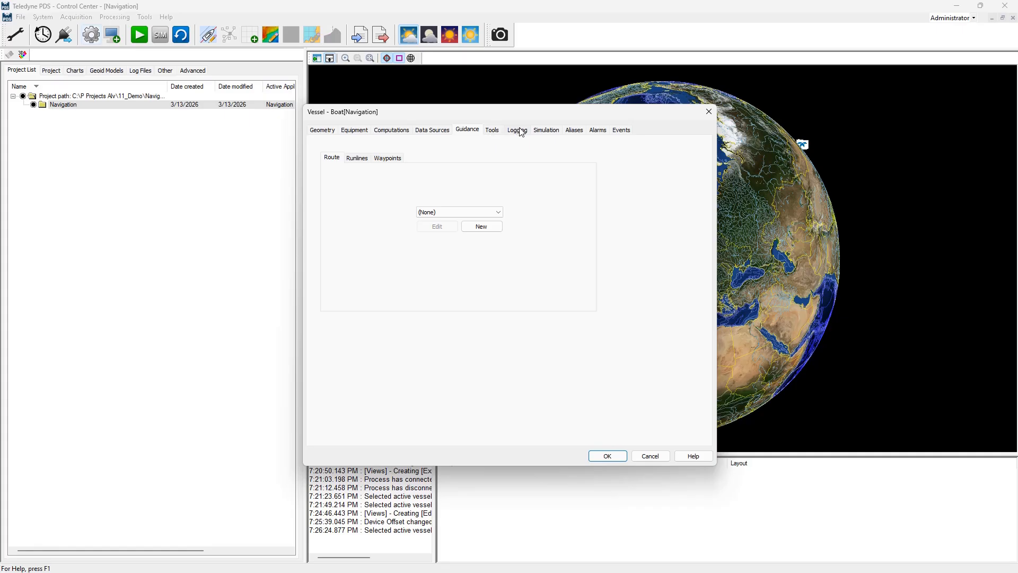
Review the equipment aliases and vessel alarms, then close the vessel dialog without saving
left_click(570, 132)
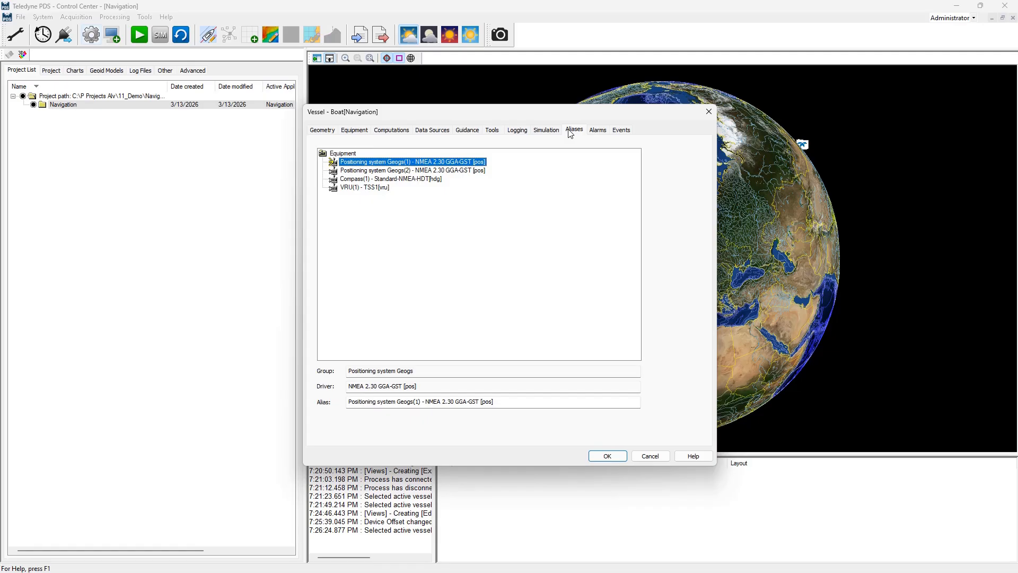
left_click(599, 131)
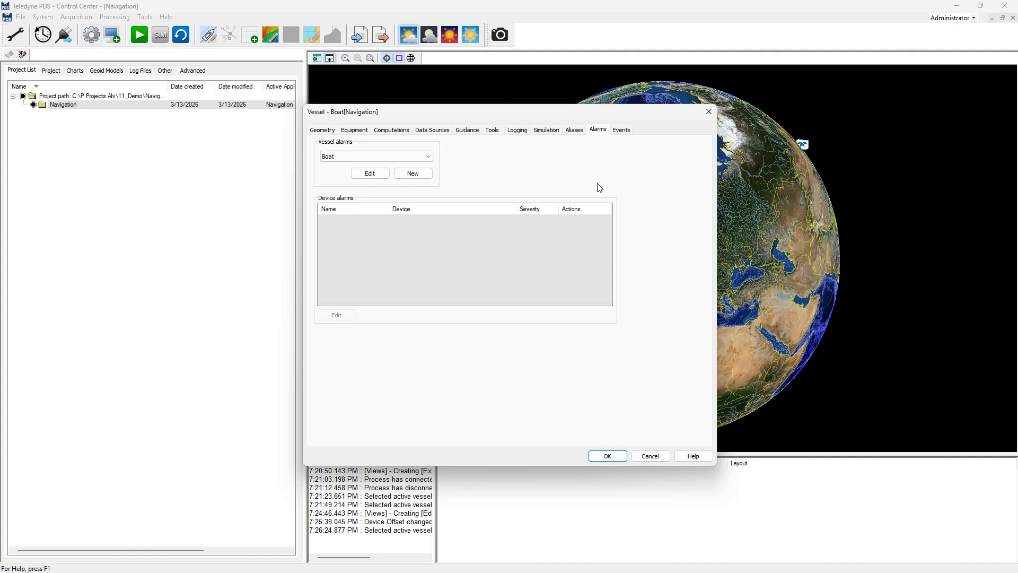
left_click(643, 457)
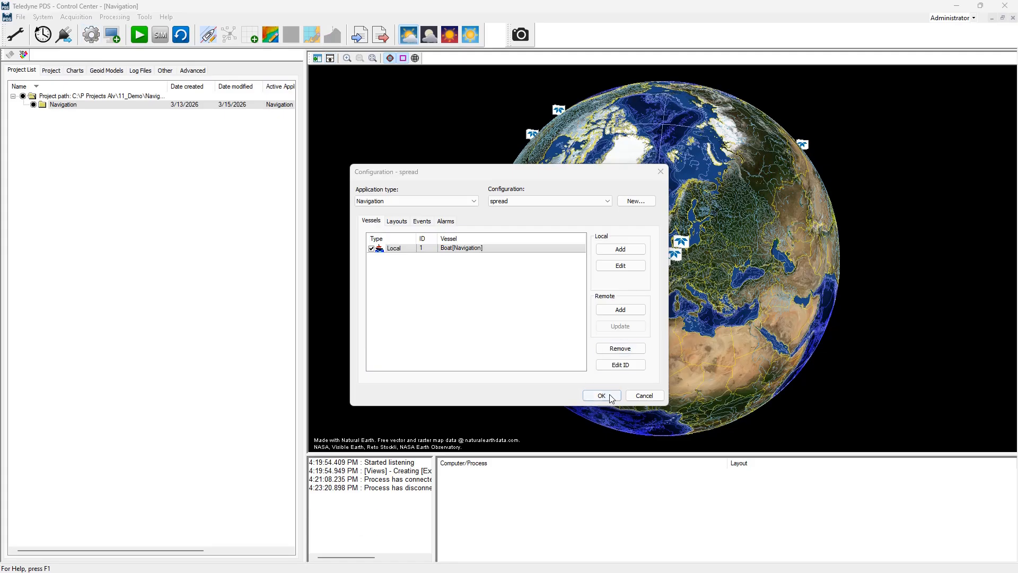
Confirm the spread configuration and launch the Navigation acquisition program
left_click(609, 398)
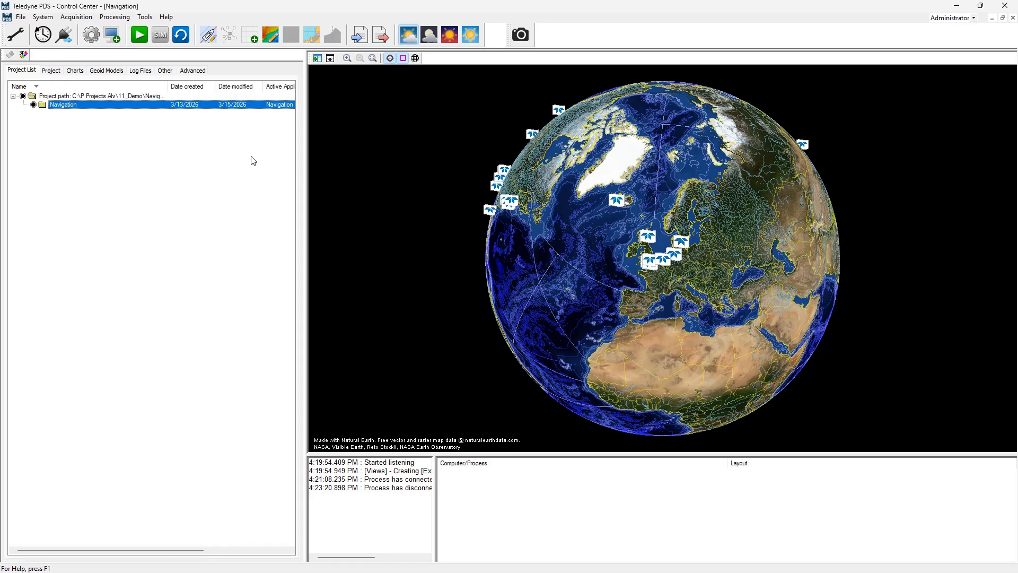
left_click(139, 35)
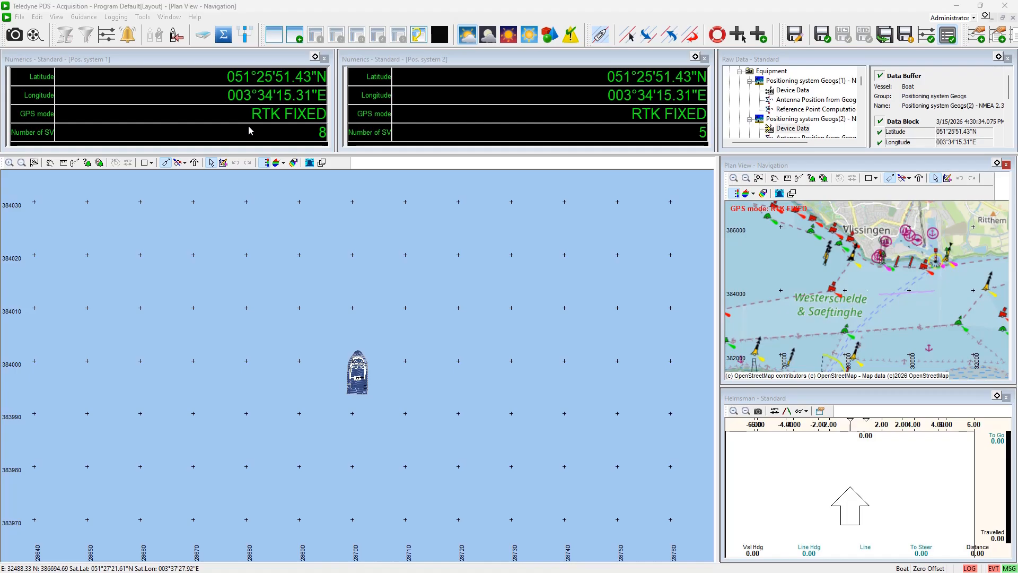
Add a Scatterplot - Standard display to the acquisition layout
left_click(297, 37)
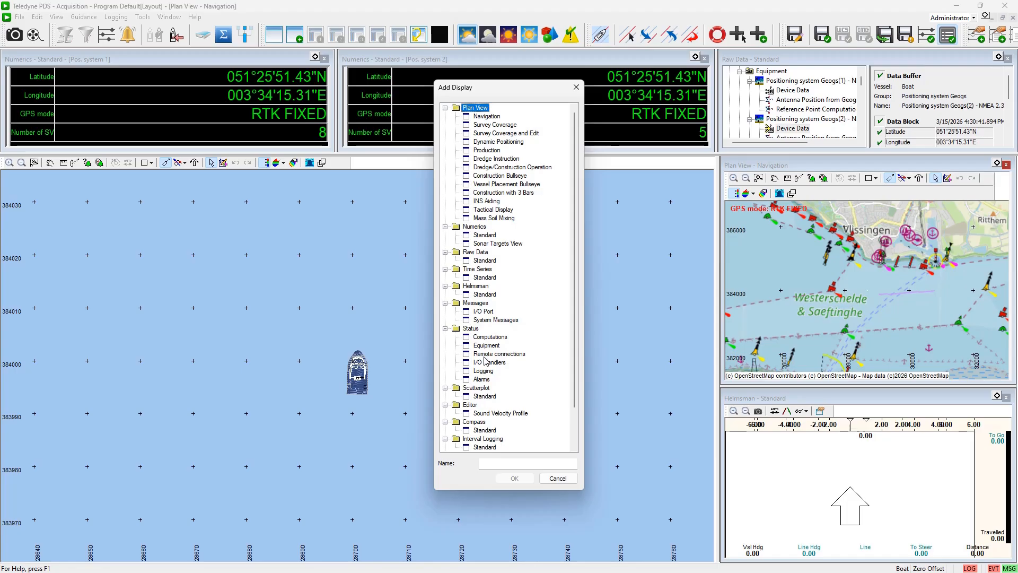
left_click(484, 396)
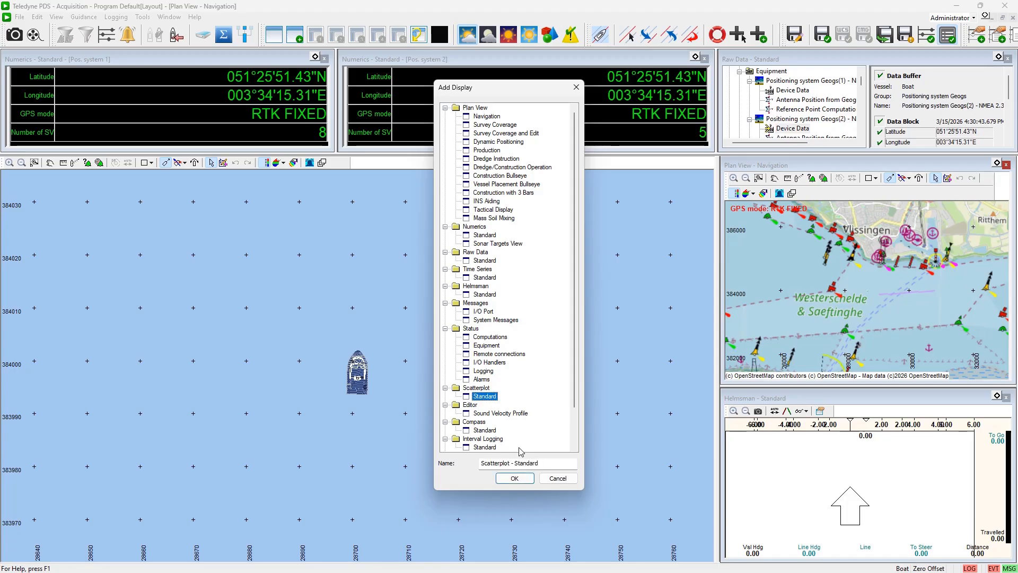
left_click(515, 478)
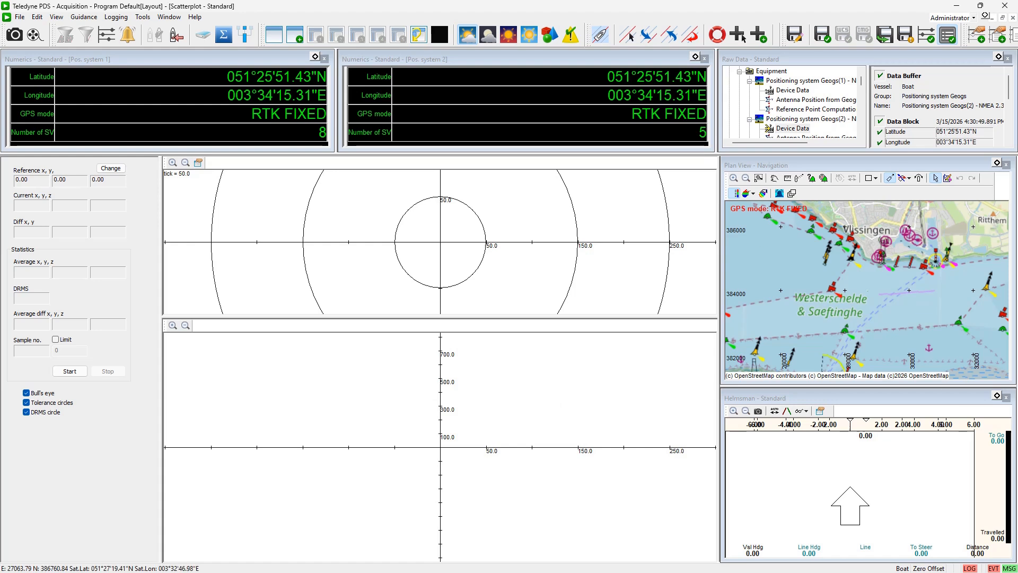
Dock the Scatterplot display to the right side of the workspace
left_click(1003, 18)
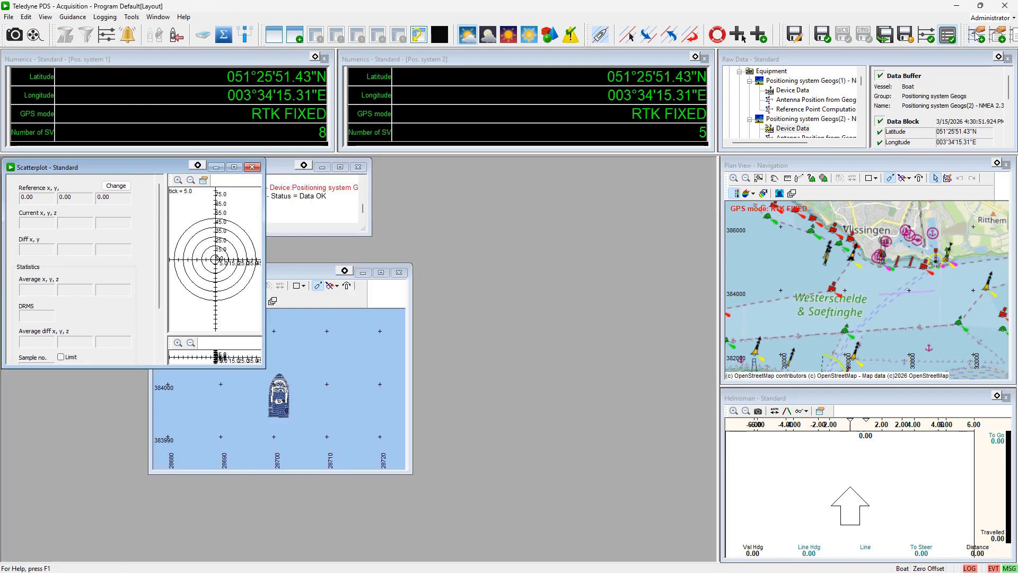
right_click(125, 169)
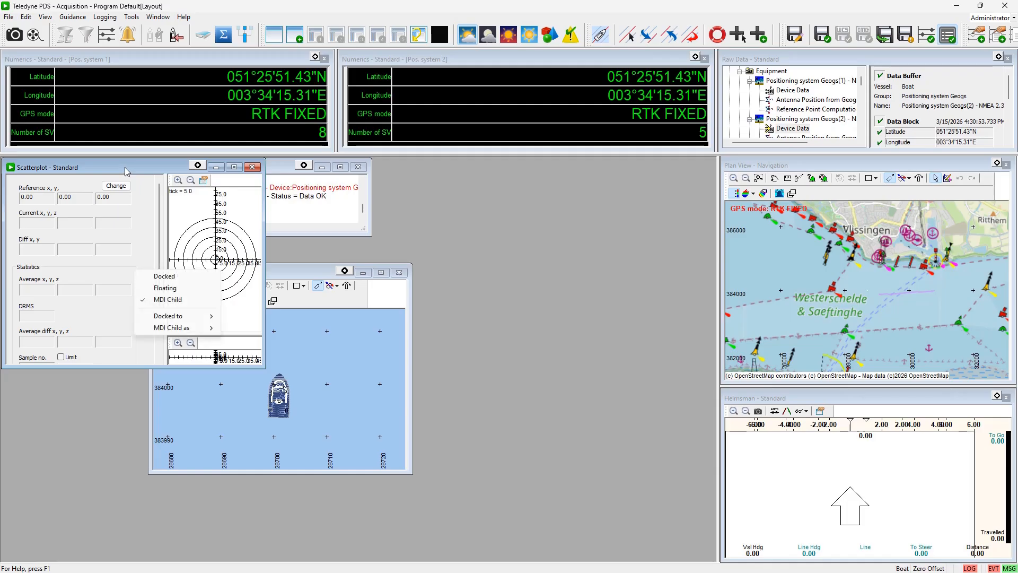
mouse_move(176, 319)
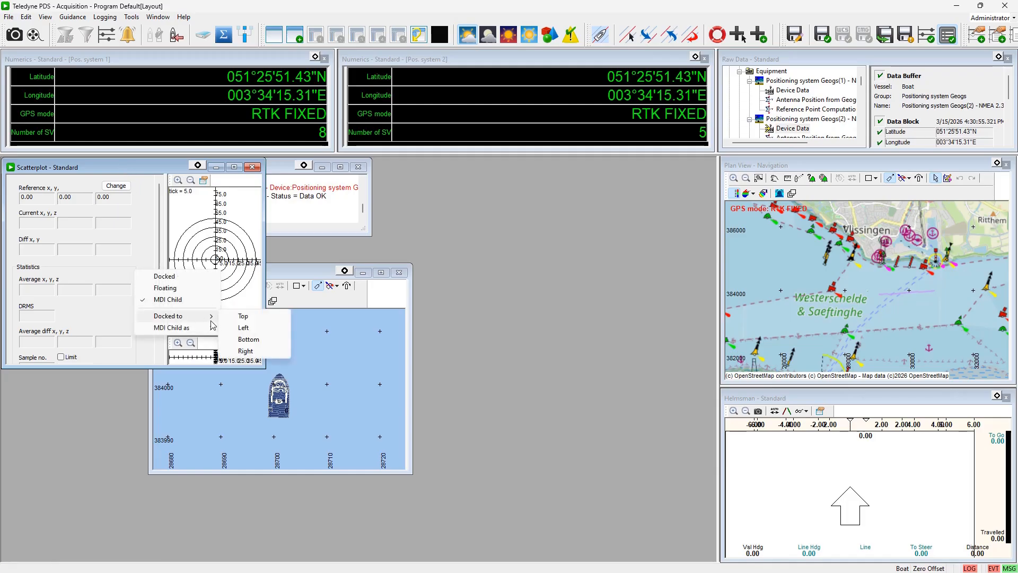
left_click(250, 352)
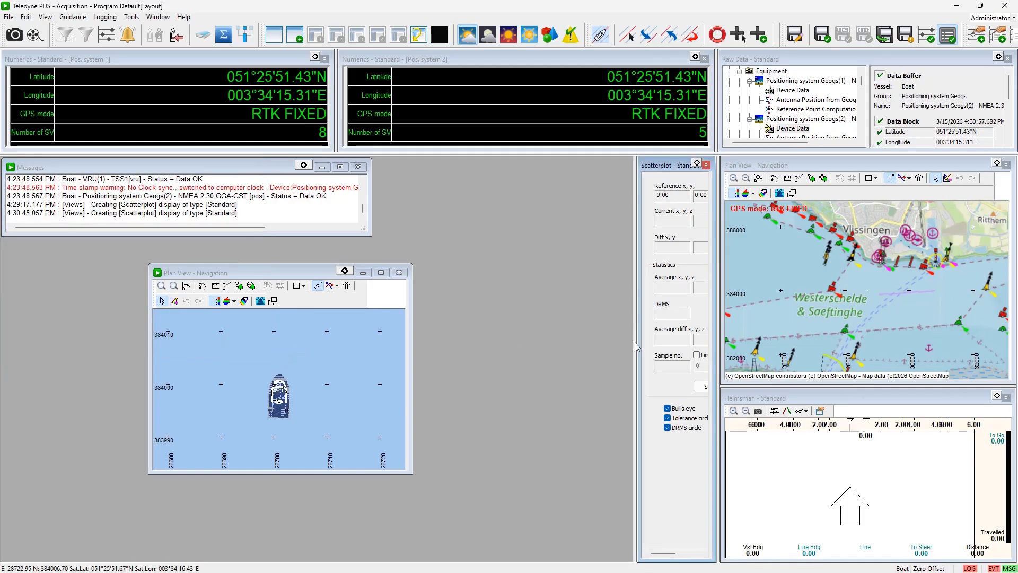
Widen the docked scatterplot and maximize the Plan View - Navigation window beside it
left_click_drag(635, 342, 341, 330)
left_click_drag(343, 271, 249, 267)
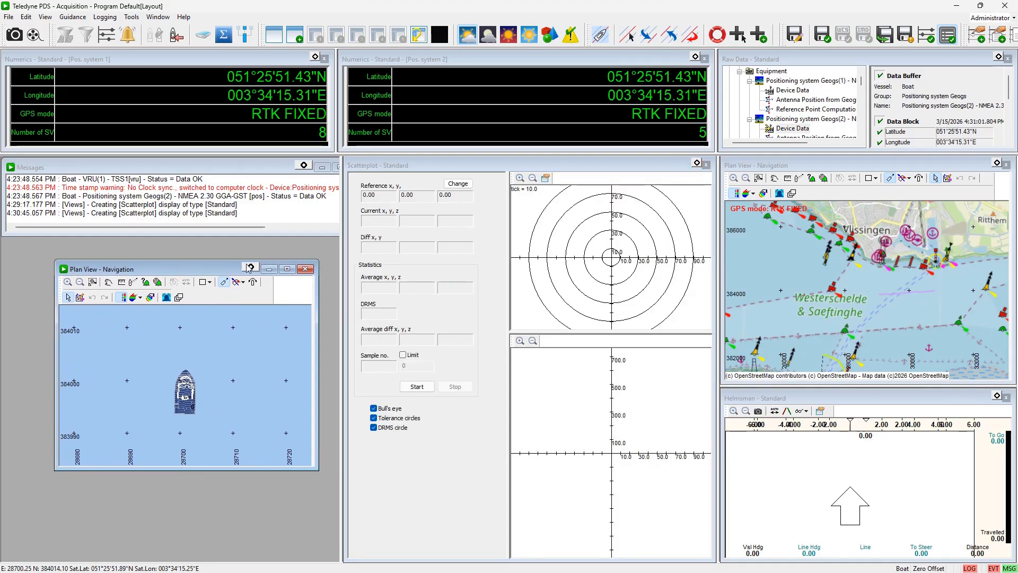
left_click(287, 269)
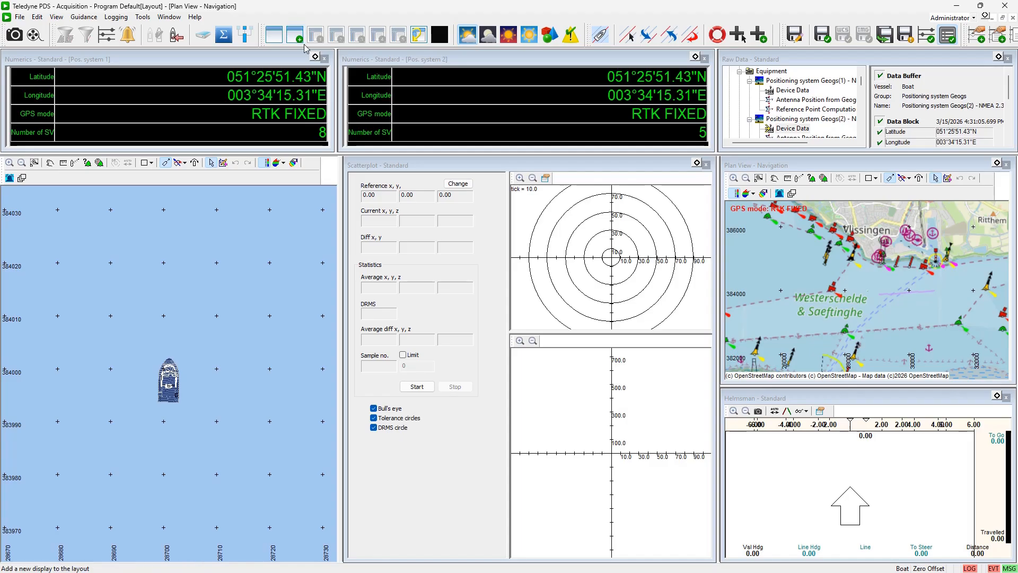
Remove the Scatterplot - Standard display from the layout's displays list
left_click(280, 42)
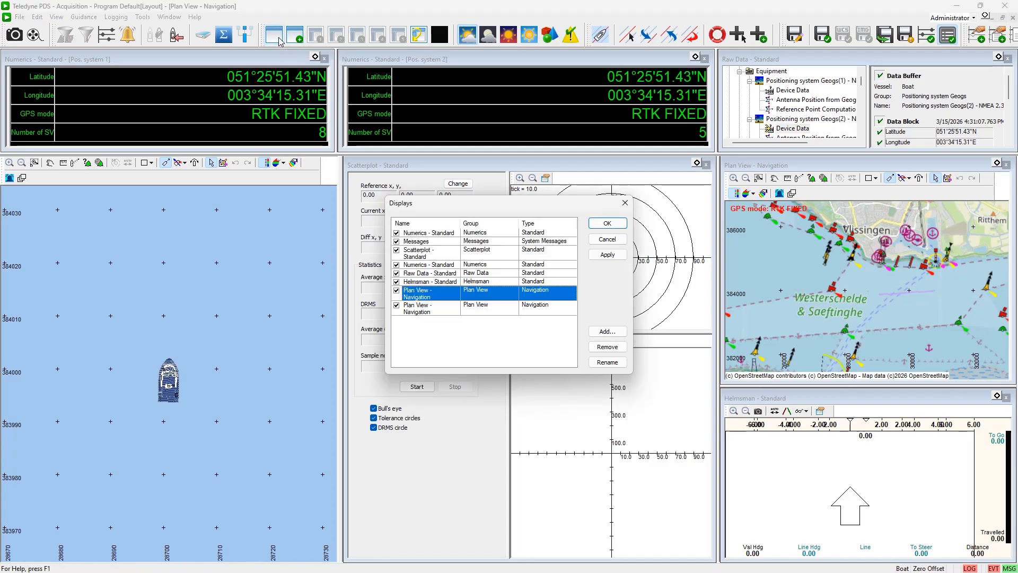
left_click(422, 253)
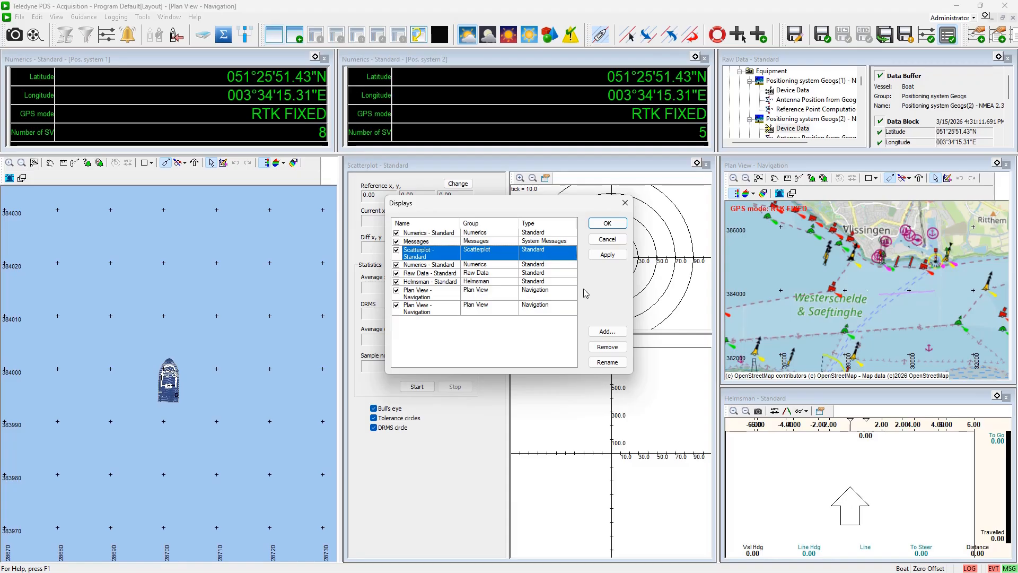
left_click(602, 348)
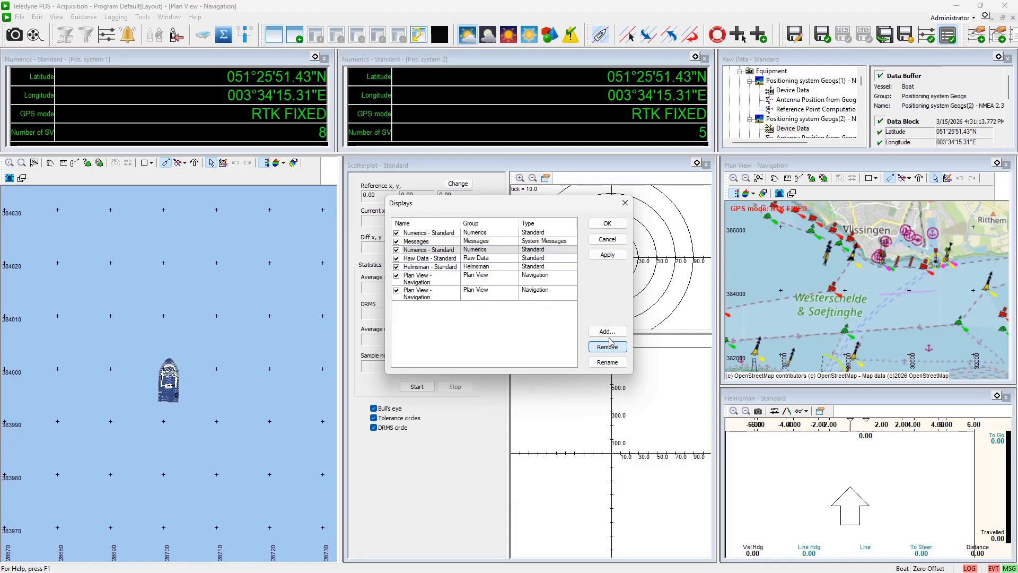
left_click(608, 223)
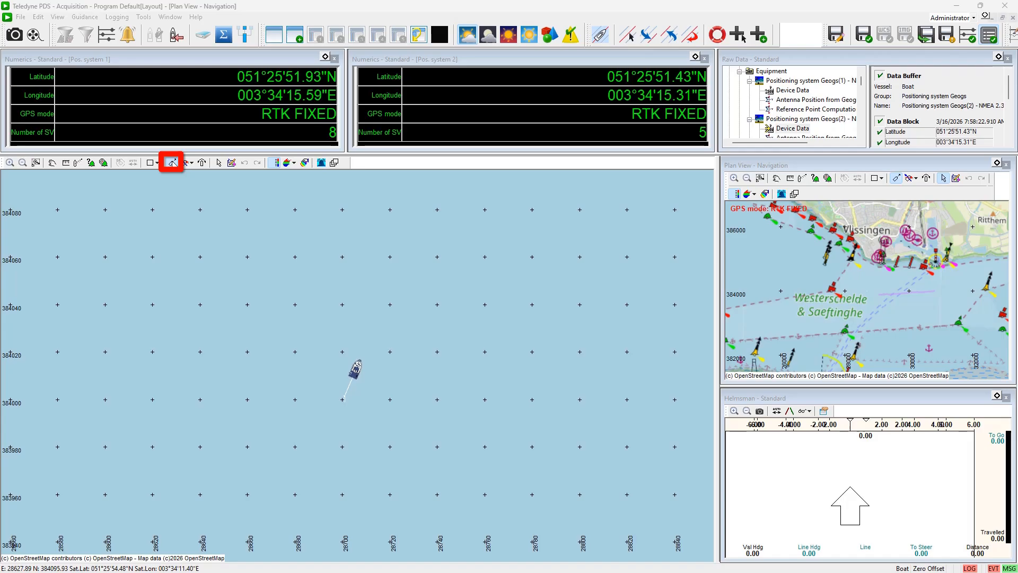
Open the plan view's View Properties and examine its background and active layers
right_click(267, 263)
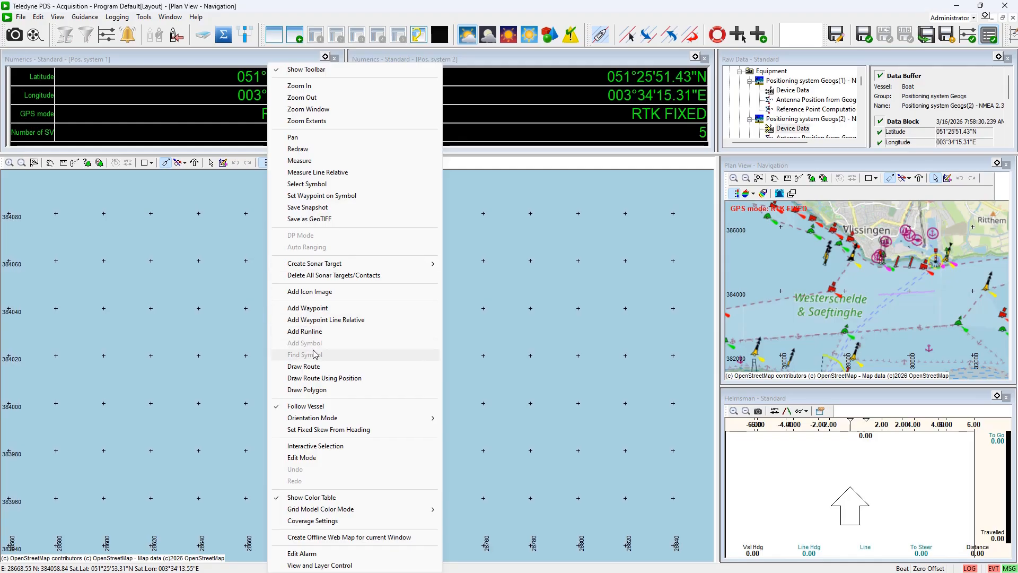
key("Escape")
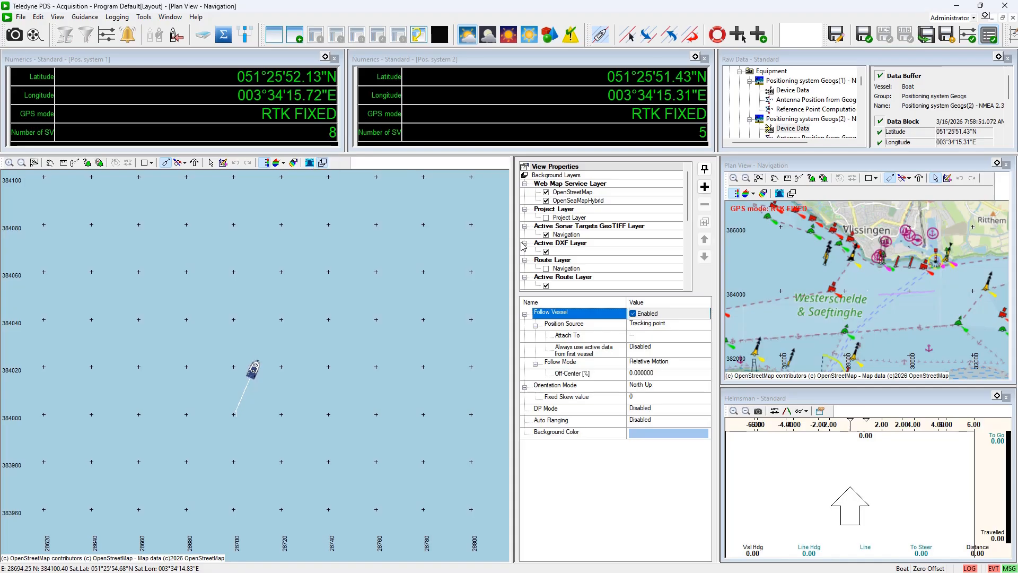
left_click(562, 183)
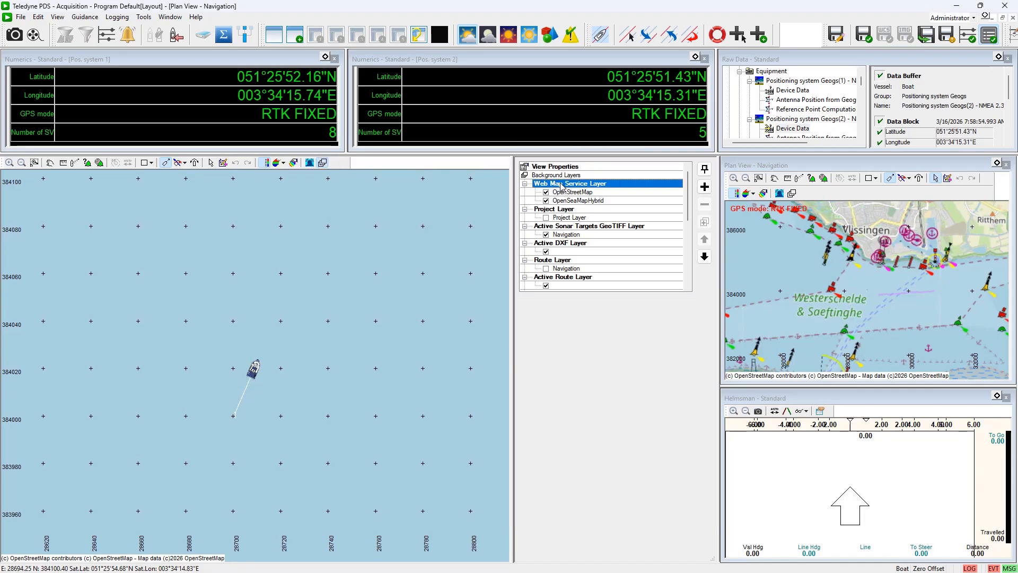
left_click(564, 243)
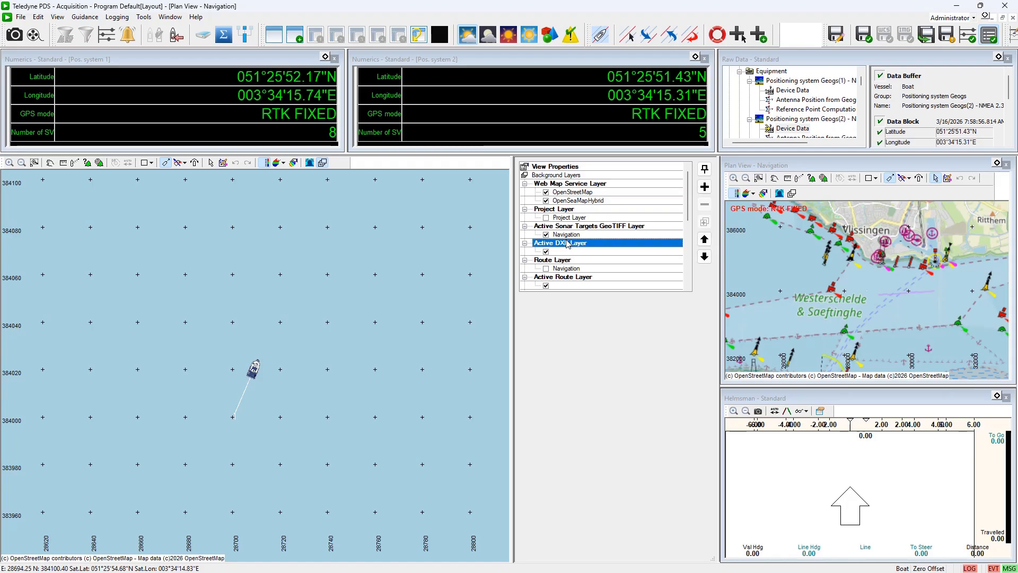
scroll(567, 247, "down", 1)
scroll(568, 248, "down", 2)
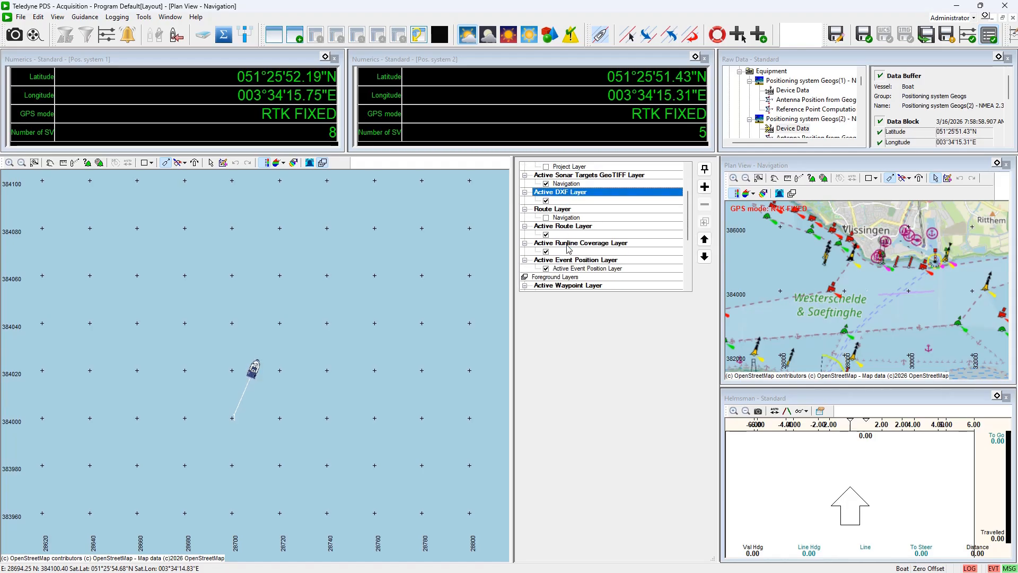
Examine the route and vessel layers, including the Boat's visibility and its reference point computation source
left_click(563, 226)
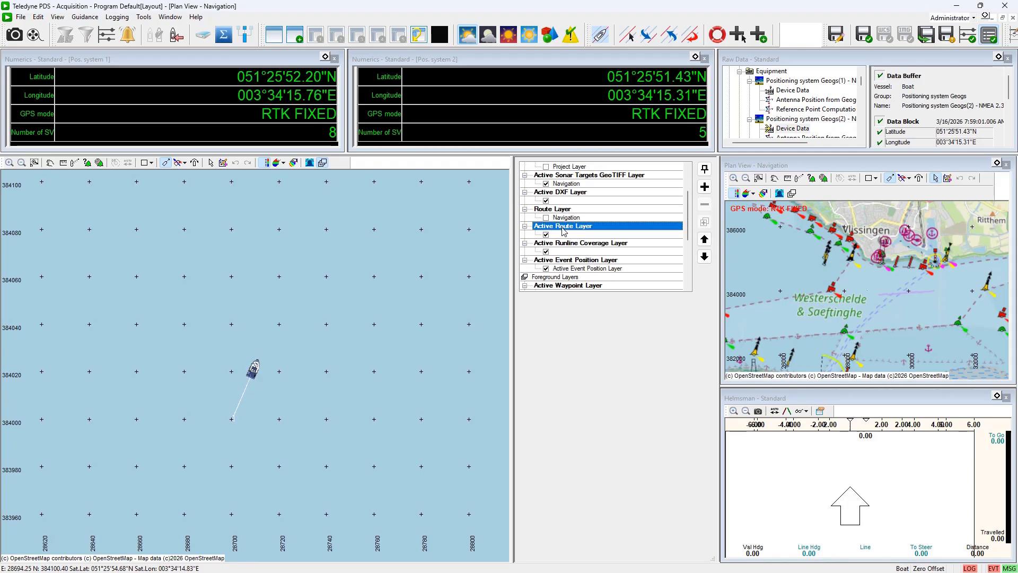
scroll(563, 229, "down", 1)
scroll(563, 231, "down", 3)
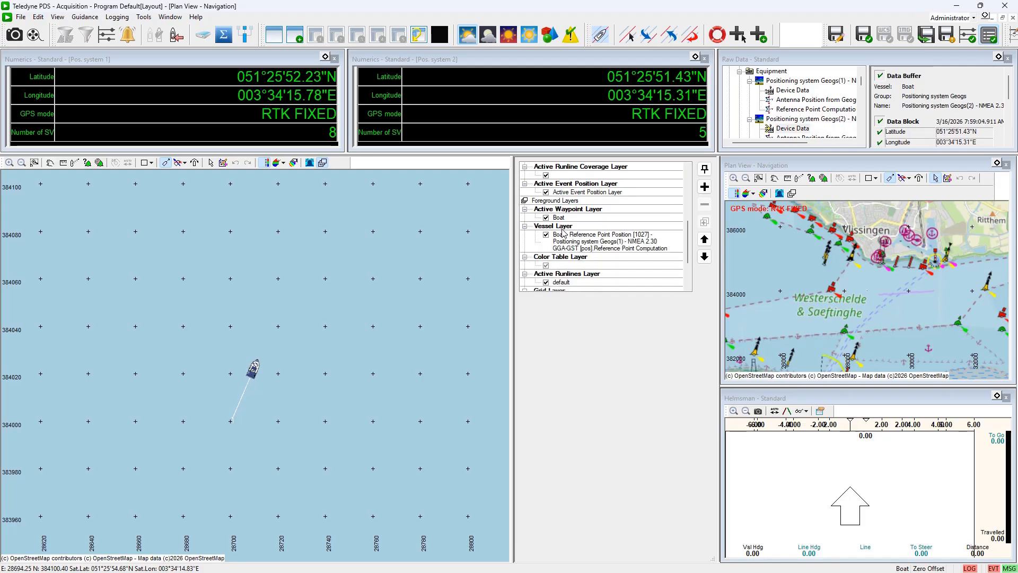
left_click(554, 233)
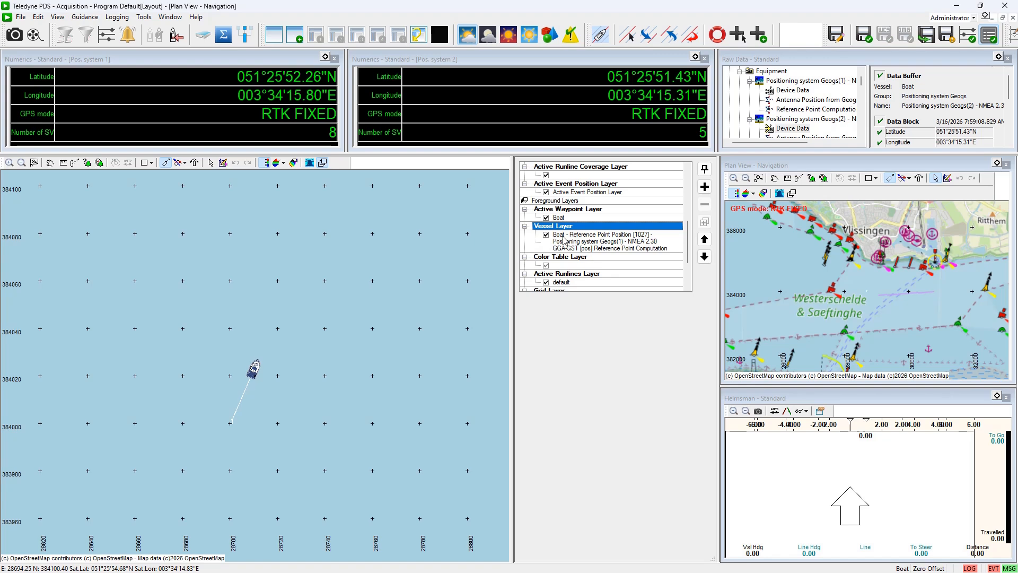
left_click(565, 239)
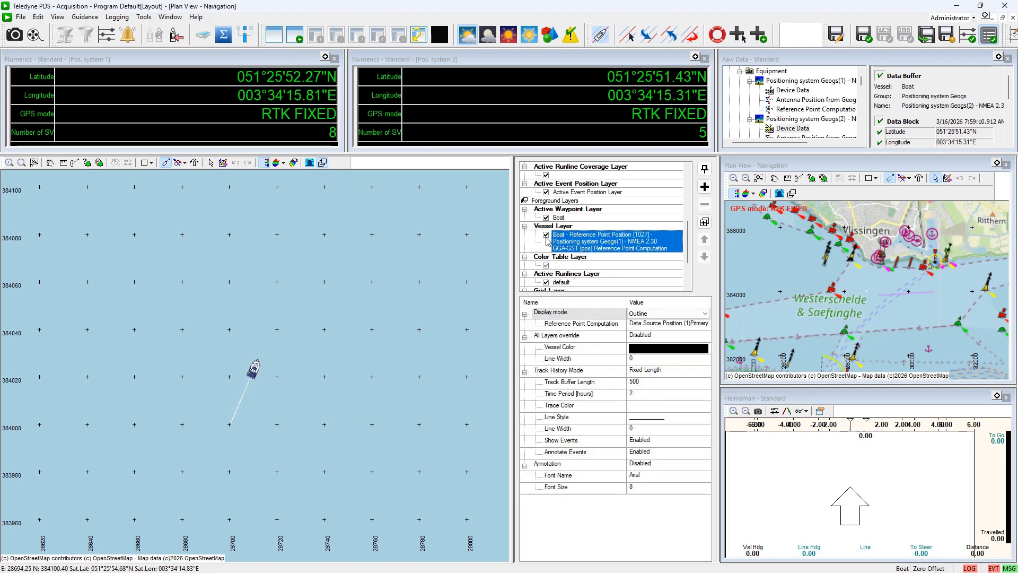
left_click(547, 236)
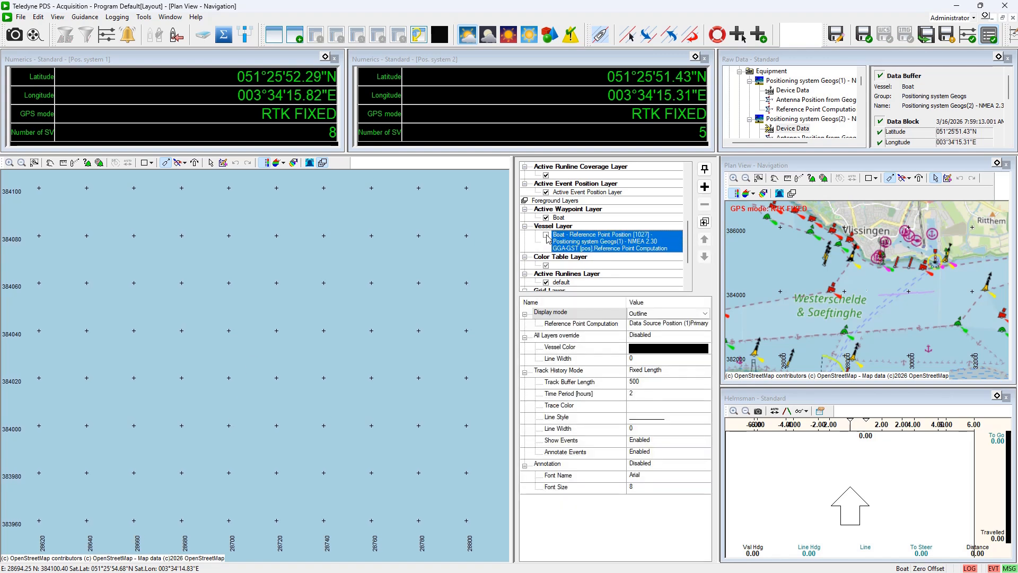
left_click(547, 236)
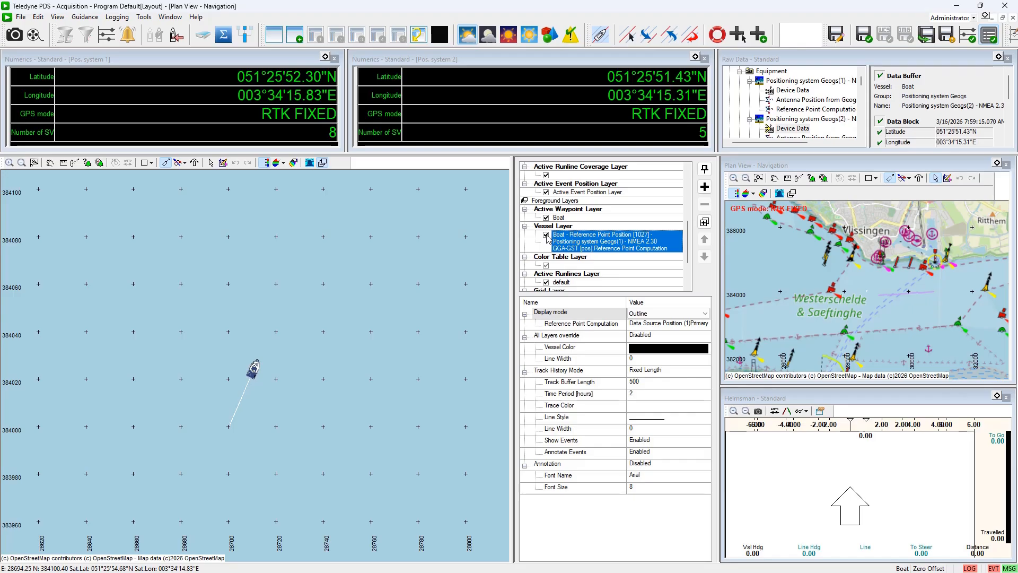
left_click(658, 327)
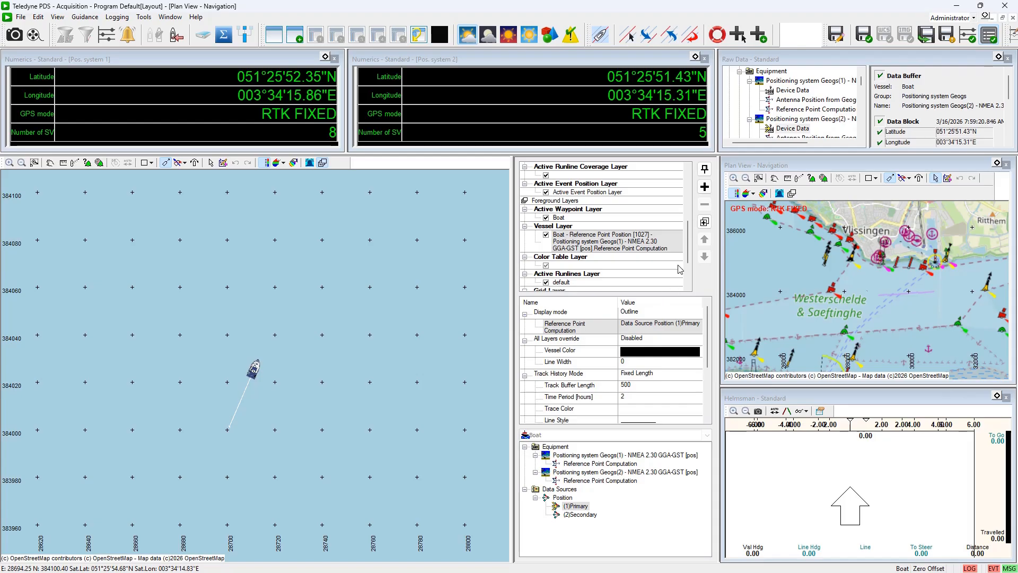
left_click_drag(688, 248, 688, 221)
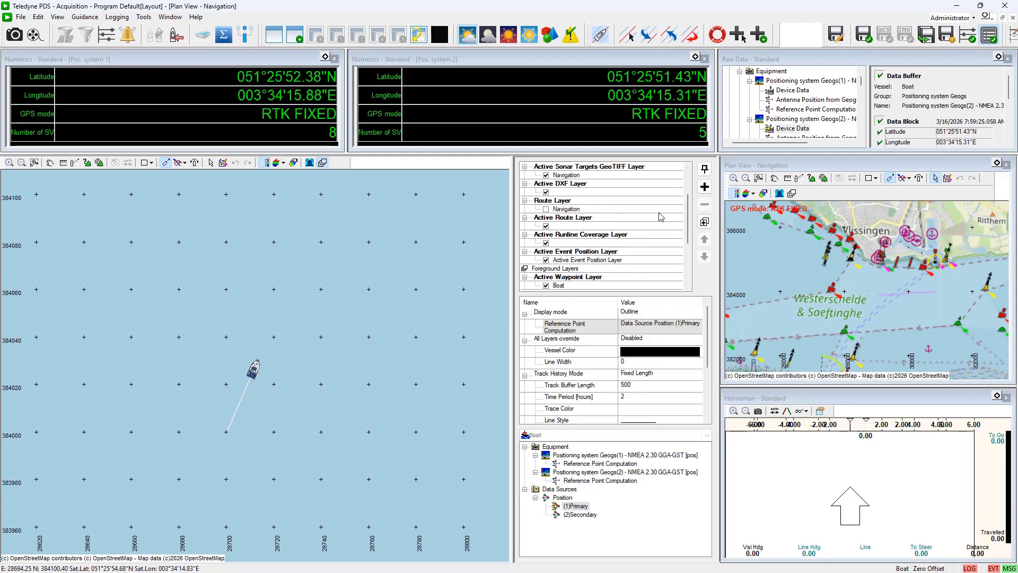
Set the boat's guidance route to Navigation in the guidance settings
left_click(565, 218)
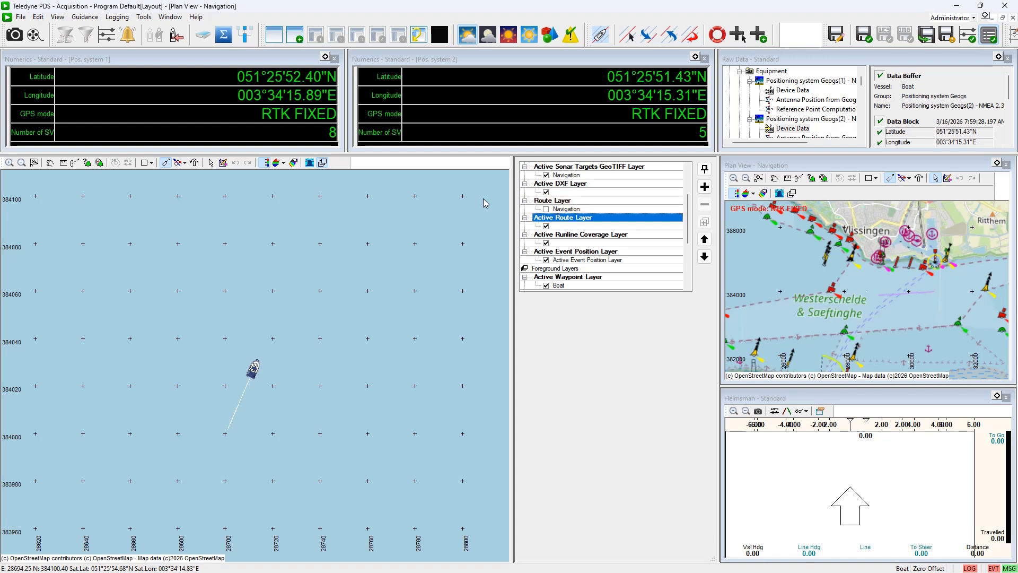
left_click(95, 20)
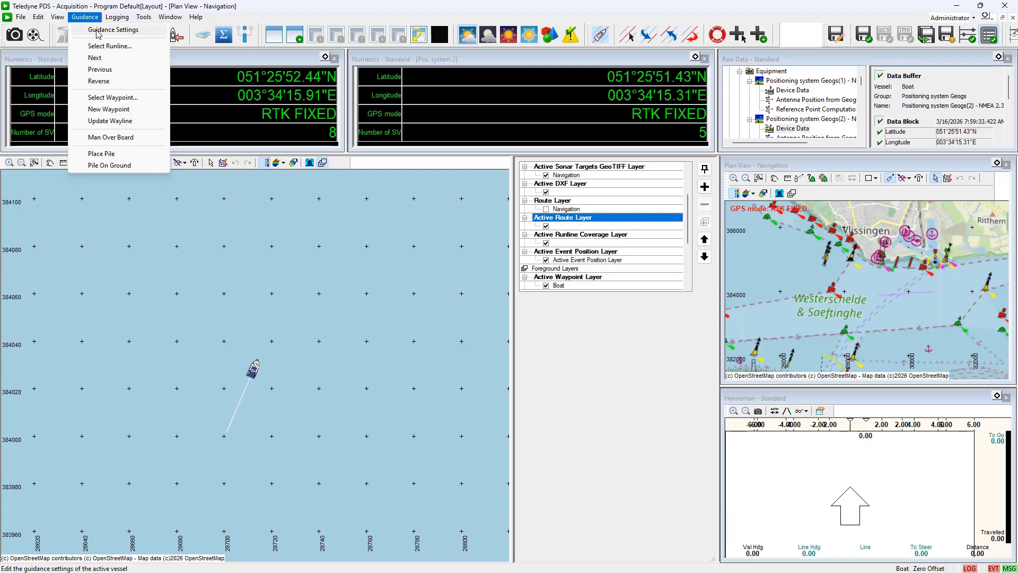
left_click(103, 31)
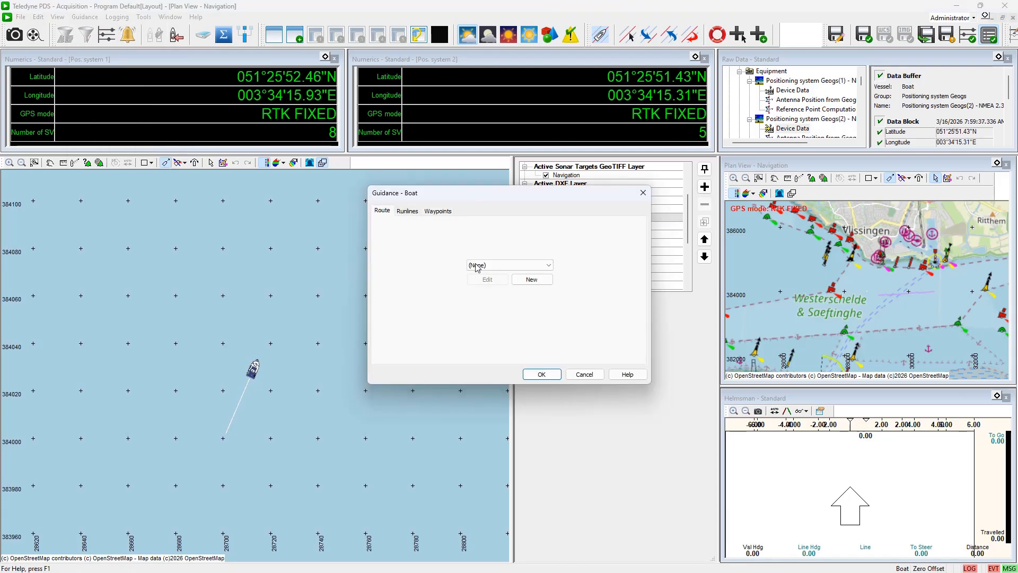
left_click(503, 266)
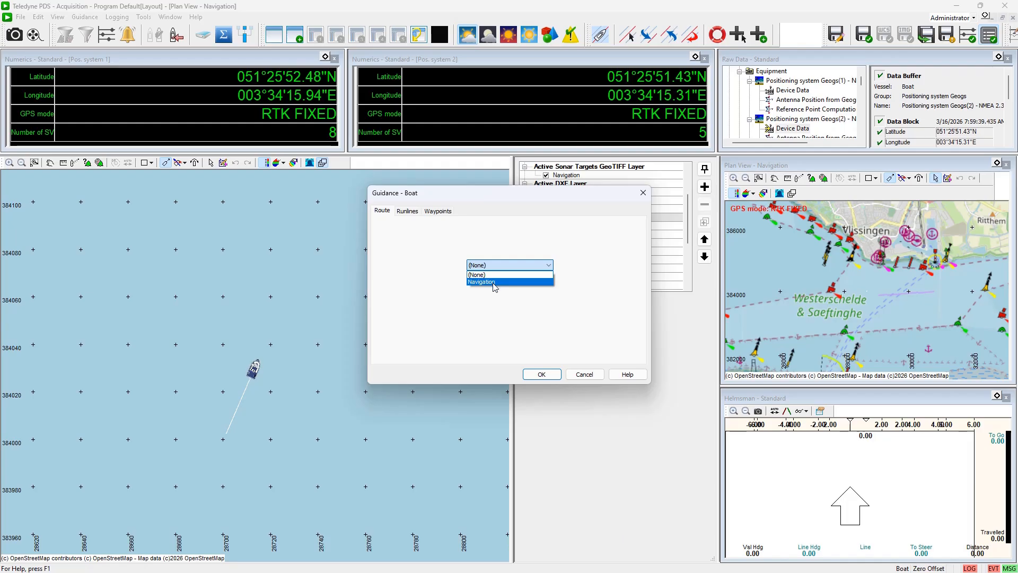
left_click(502, 282)
left_click(546, 374)
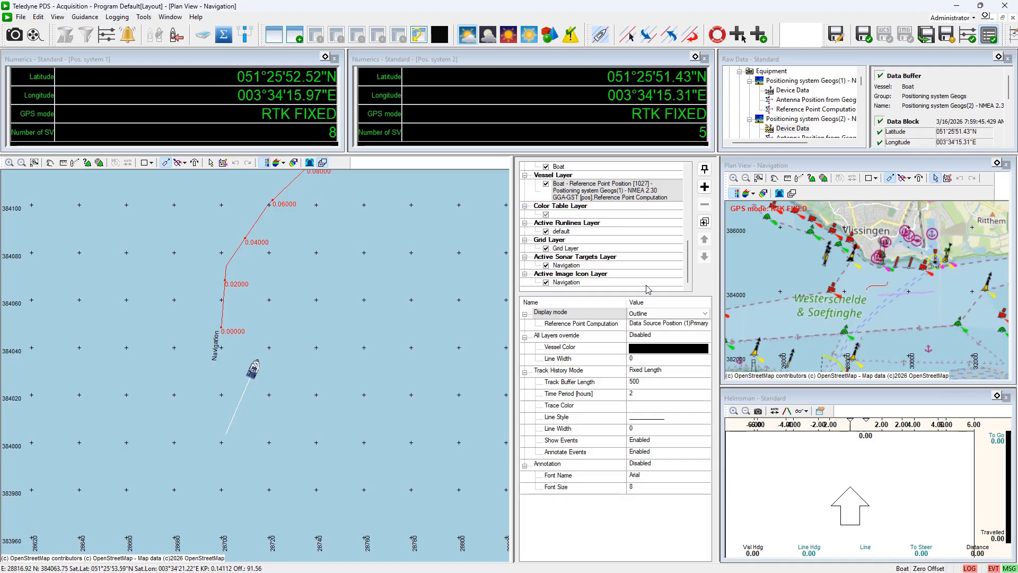
Select the OpenStreetMap web map layer and zoom the plan view out and back in to inspect the route
scroll(668, 233, "up", 5)
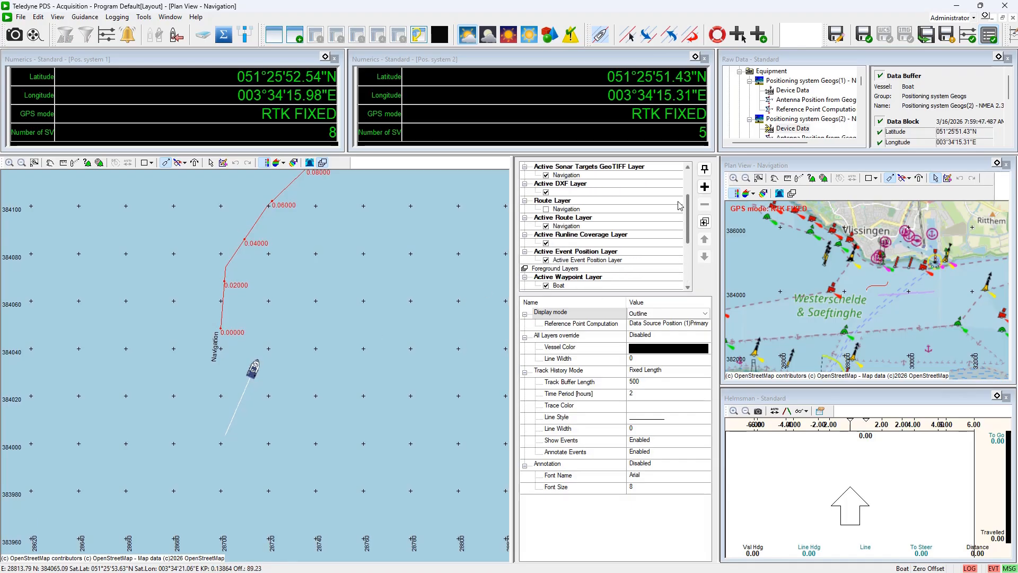
left_click(584, 183)
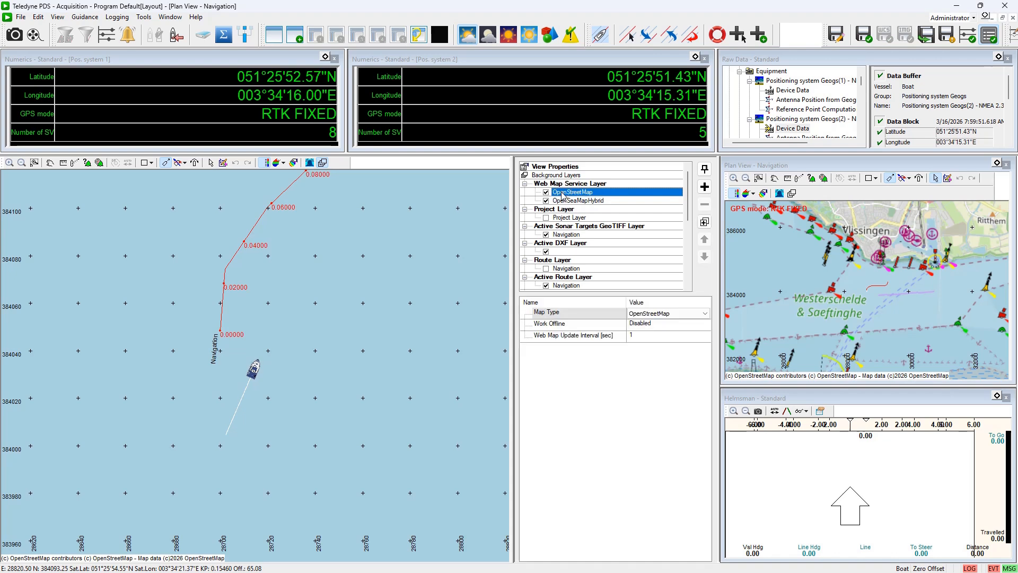
left_click(572, 192)
scroll(353, 294, "down", 5)
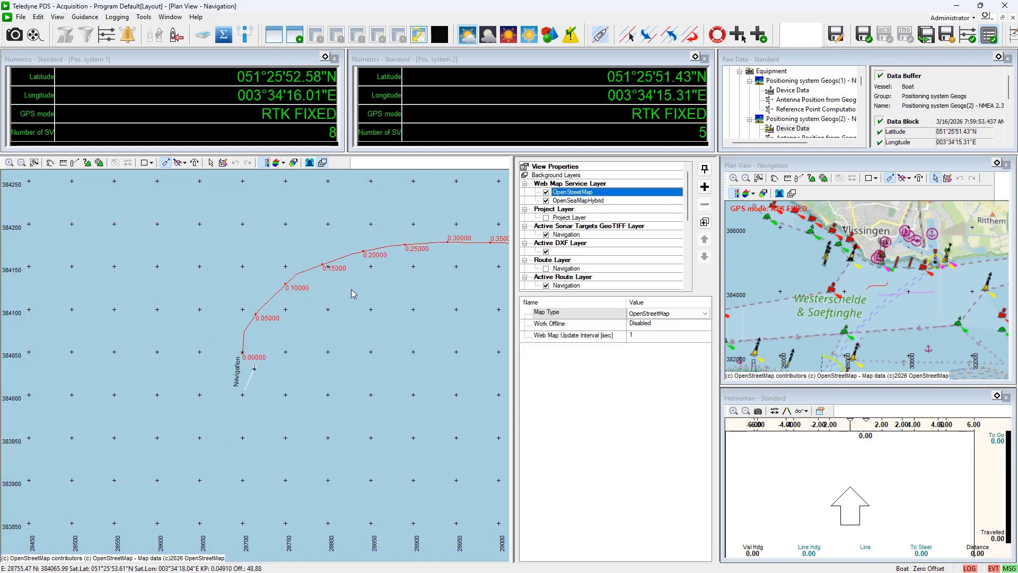
scroll(352, 291, "down", 2)
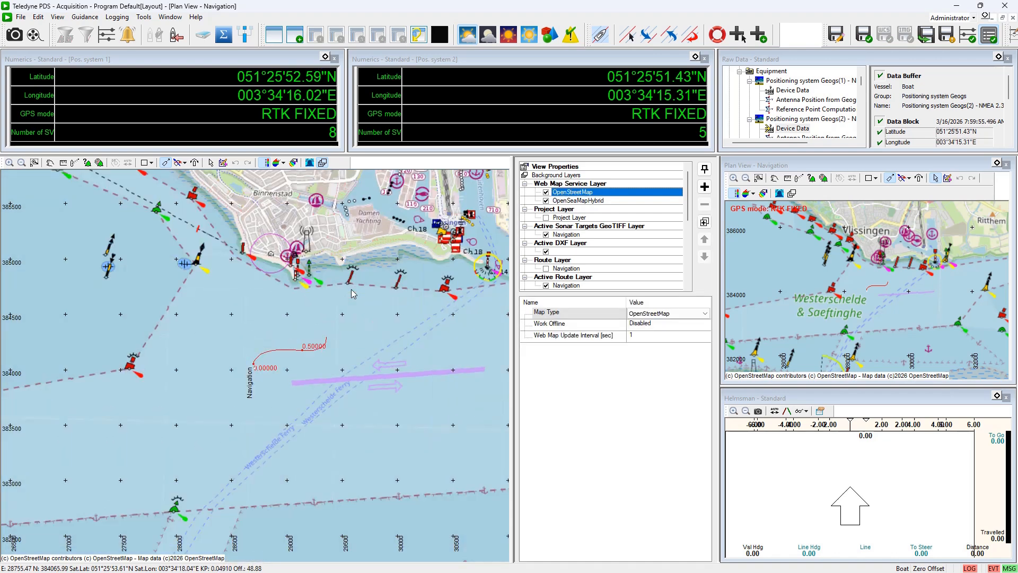
scroll(351, 289, "up", 7)
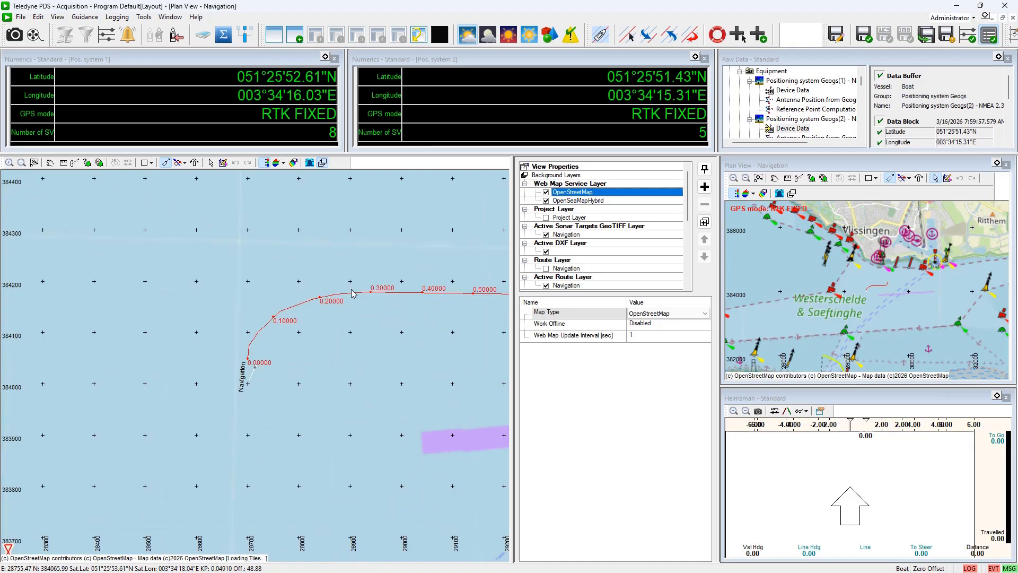
scroll(352, 290, "up", 1)
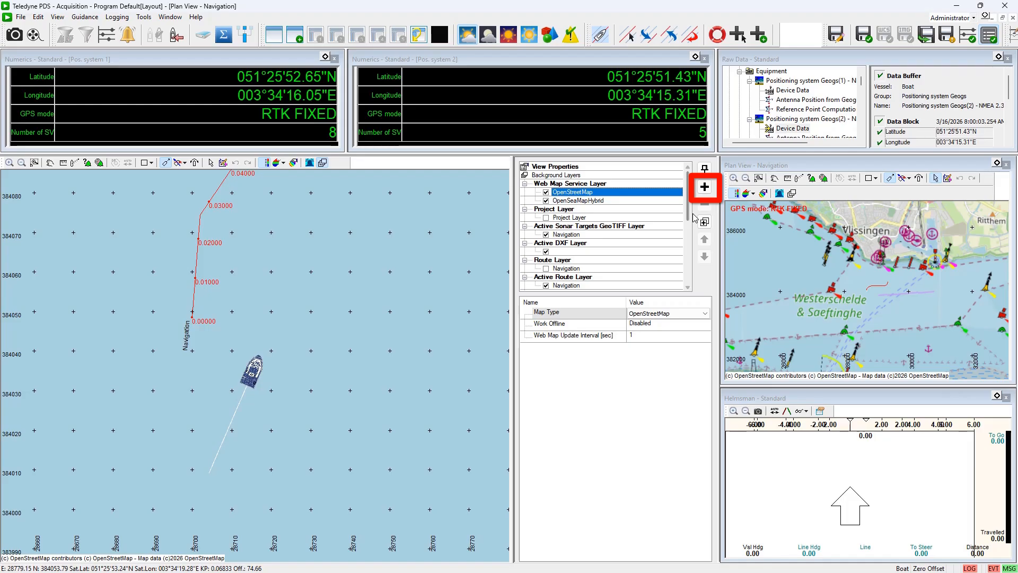
Add a Position Marker Layer sourced from Positioning system Geogs(2) Reference Point Computation, then hide the layer panel
left_click(704, 189)
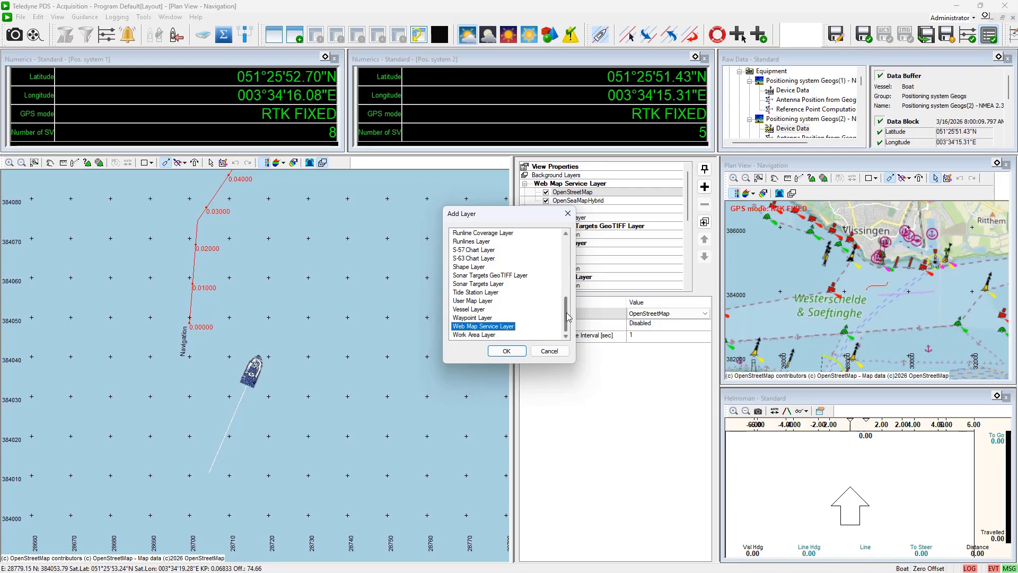
left_click_drag(567, 313, 571, 292)
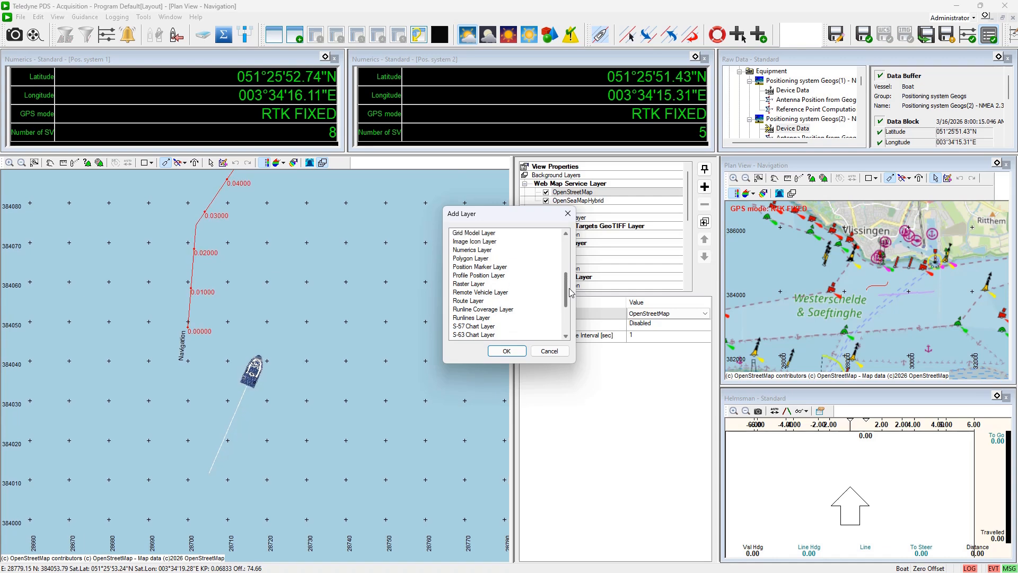
left_click(474, 268)
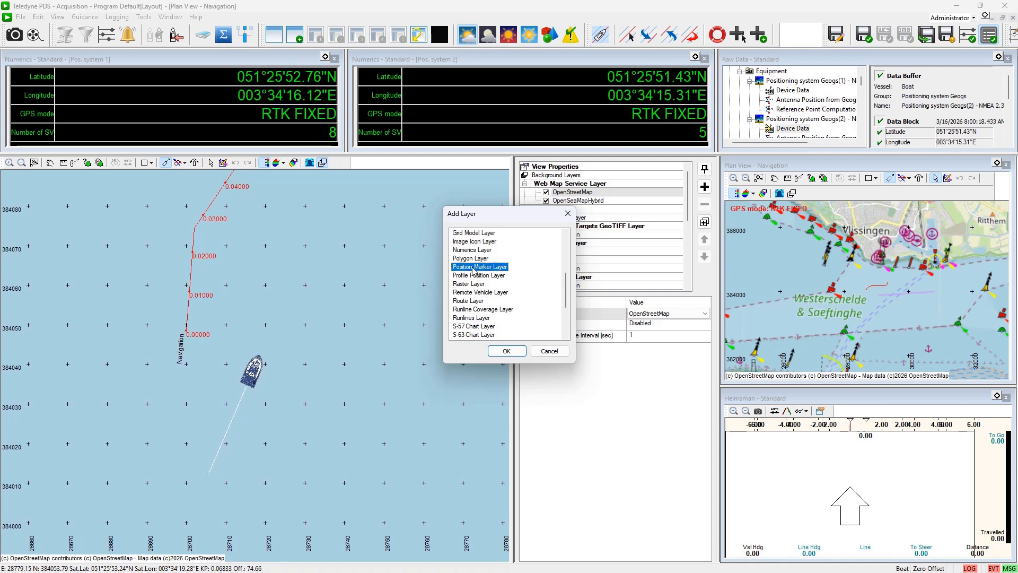
left_click(517, 352)
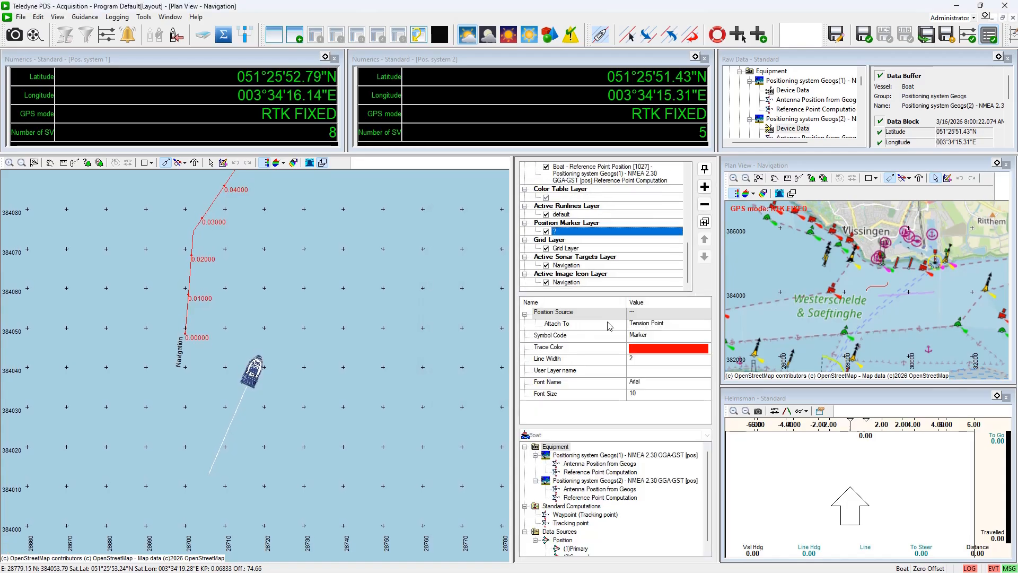
left_click(629, 315)
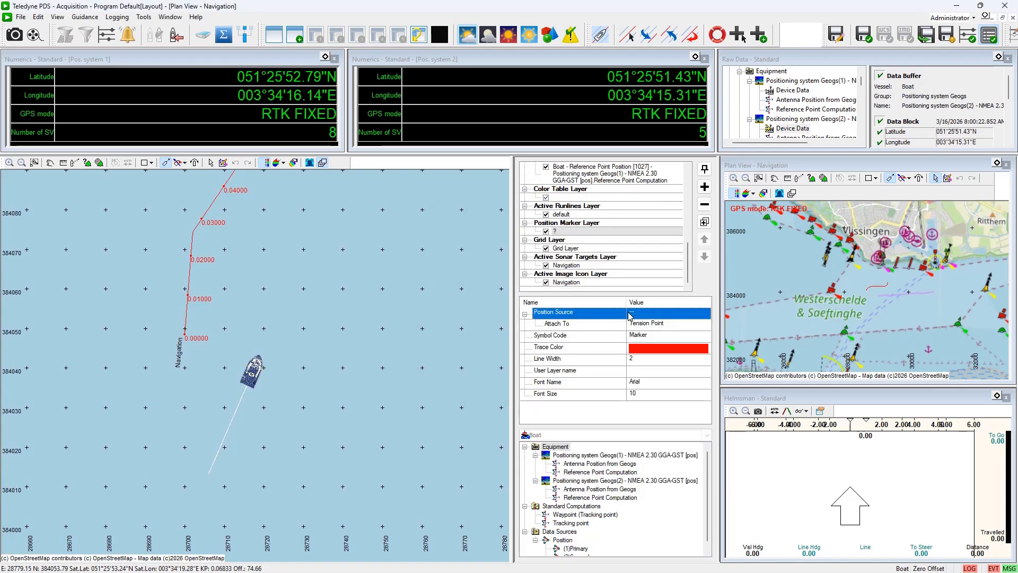
left_click(584, 473)
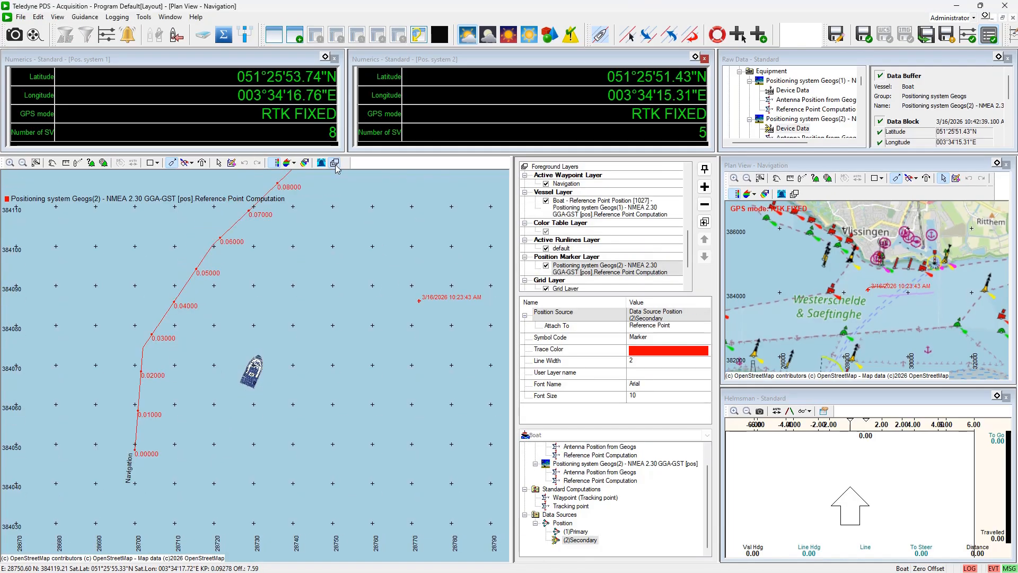
left_click(335, 164)
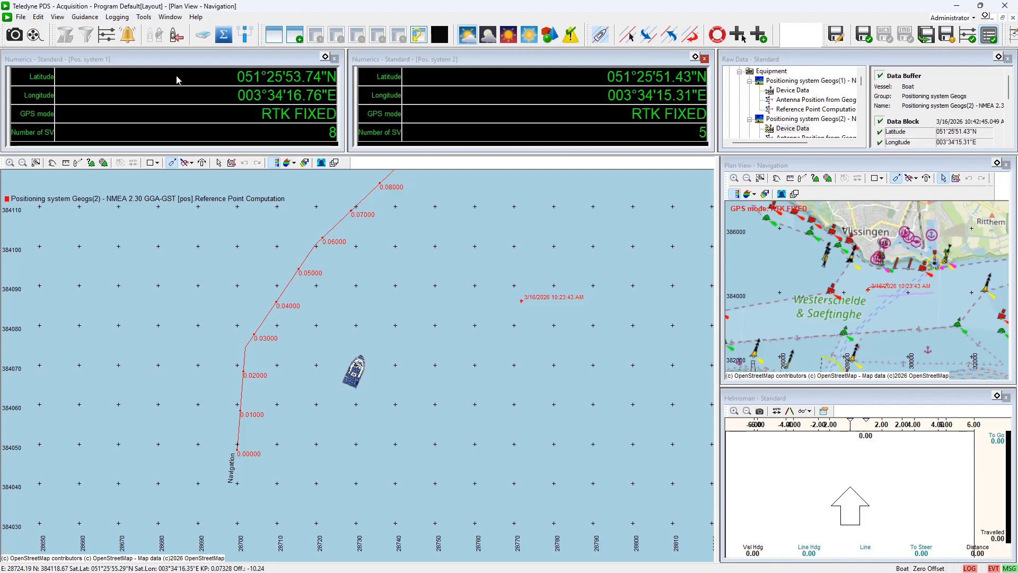
Create a new guidance route file named Navigation2 from the boat's guidance settings
left_click(94, 17)
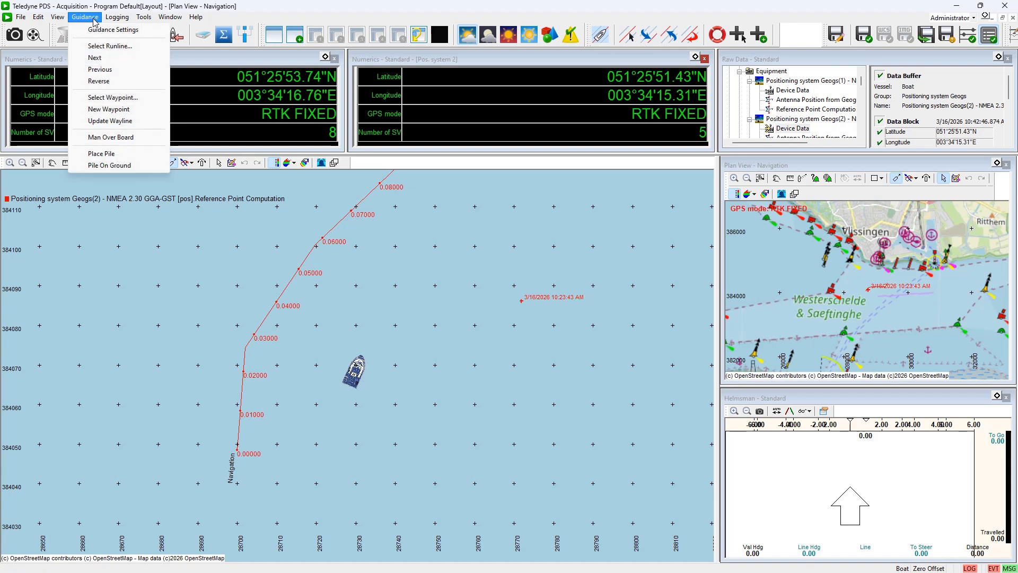
left_click(98, 30)
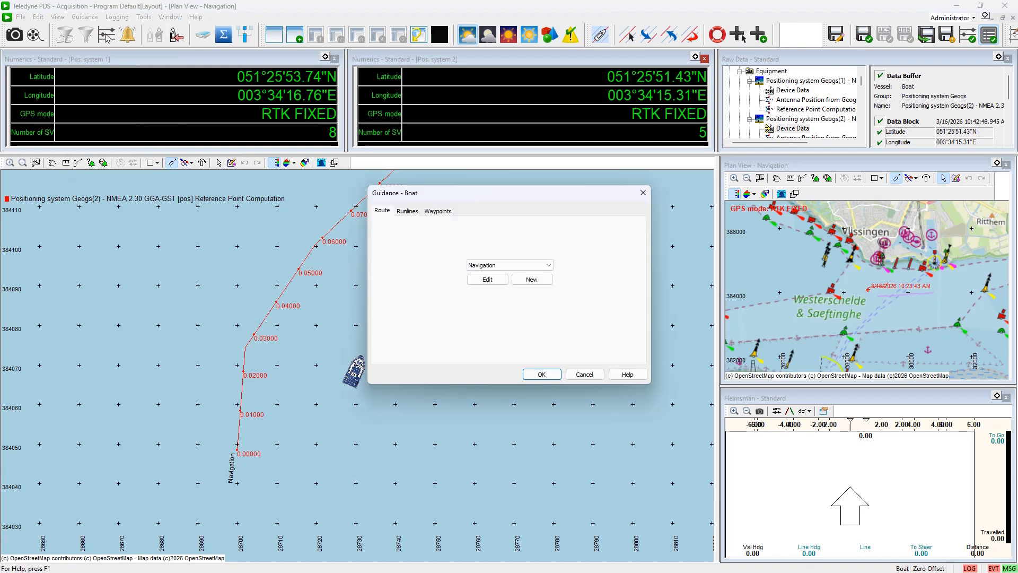
left_click(406, 212)
left_click(390, 213)
left_click(542, 281)
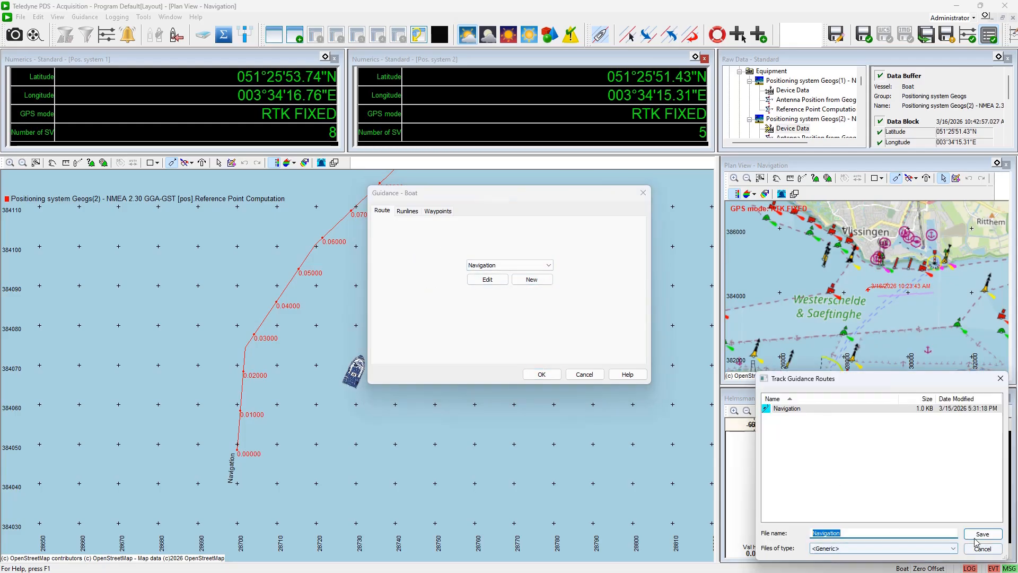
left_click(905, 532)
type("2")
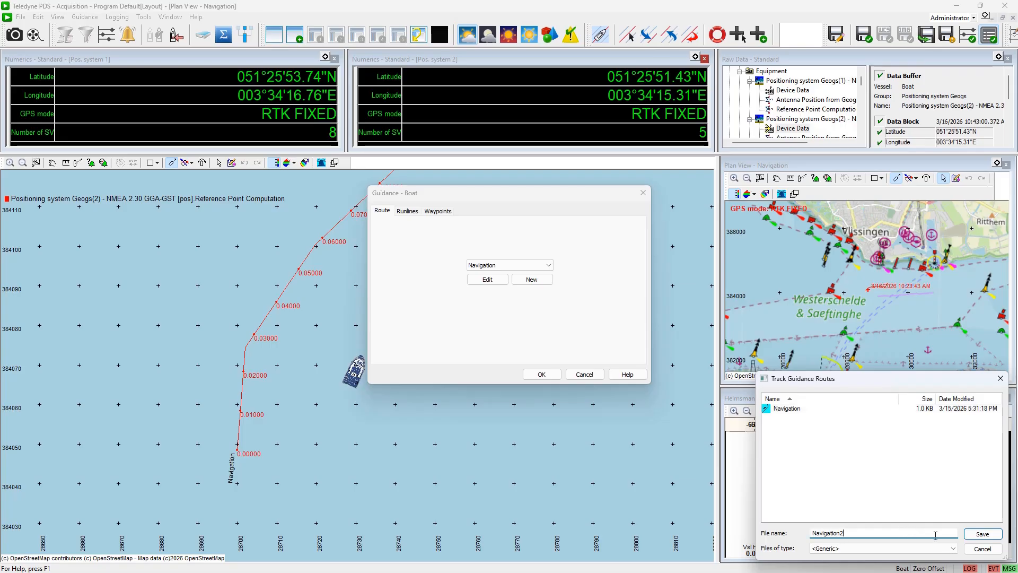
left_click(981, 534)
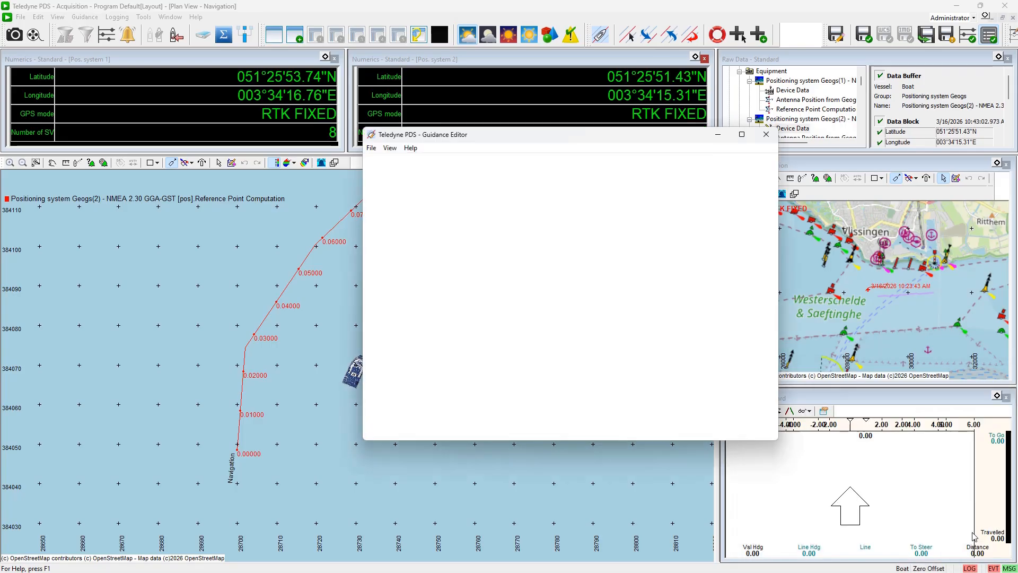
Maximize the Guidance Editor for Navigation2, then close it without saving changes
left_click(742, 135)
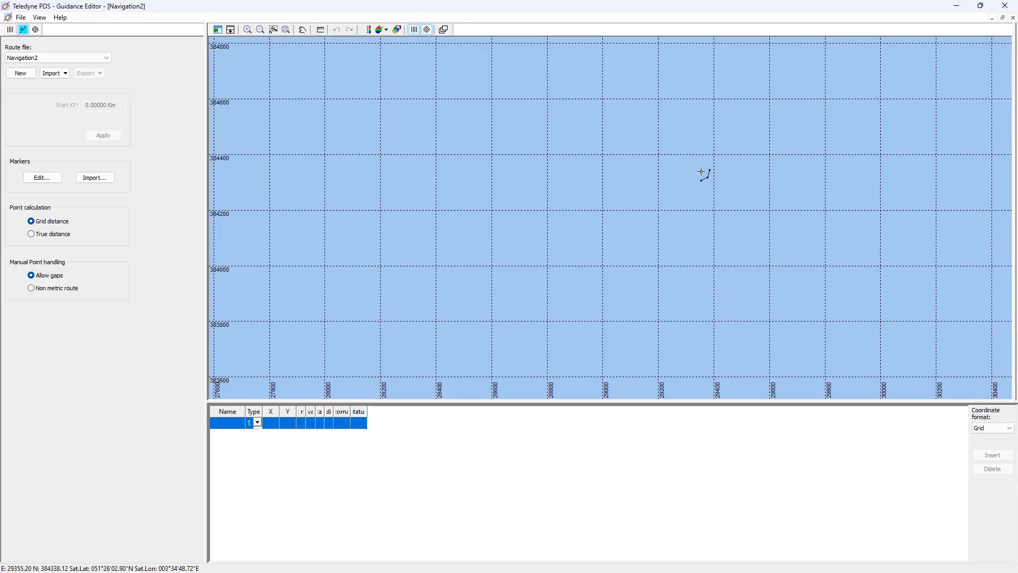
left_click(1006, 7)
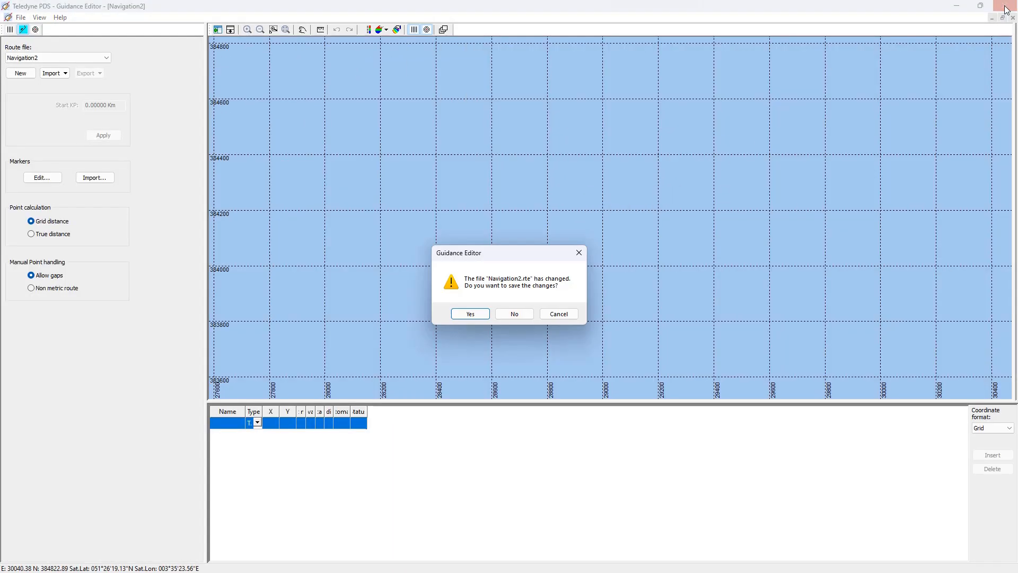
left_click(511, 315)
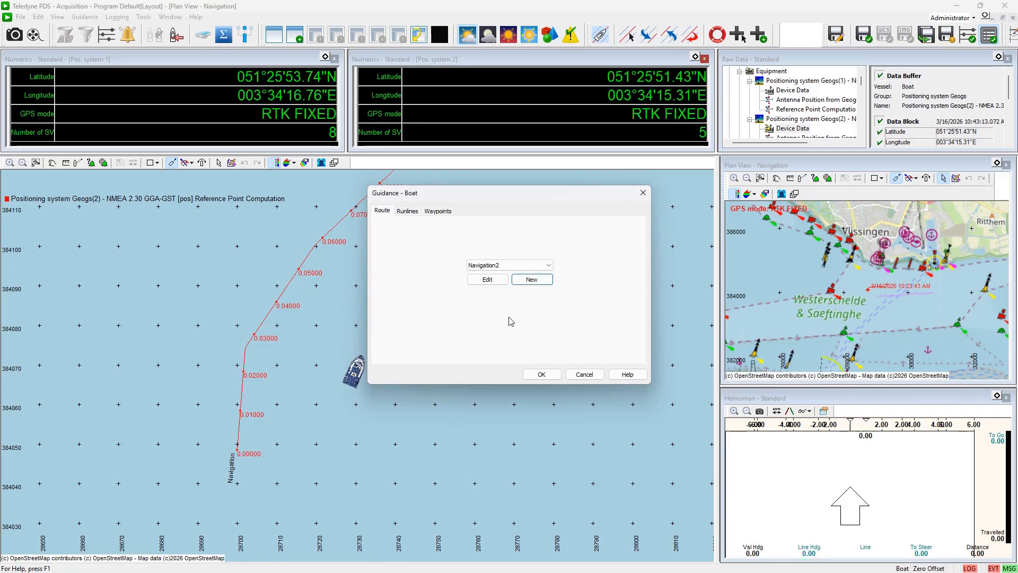
Close the guidance dialog and add a new waypoint on the plan view northeast of the vessel, keeping its default name
left_click(586, 375)
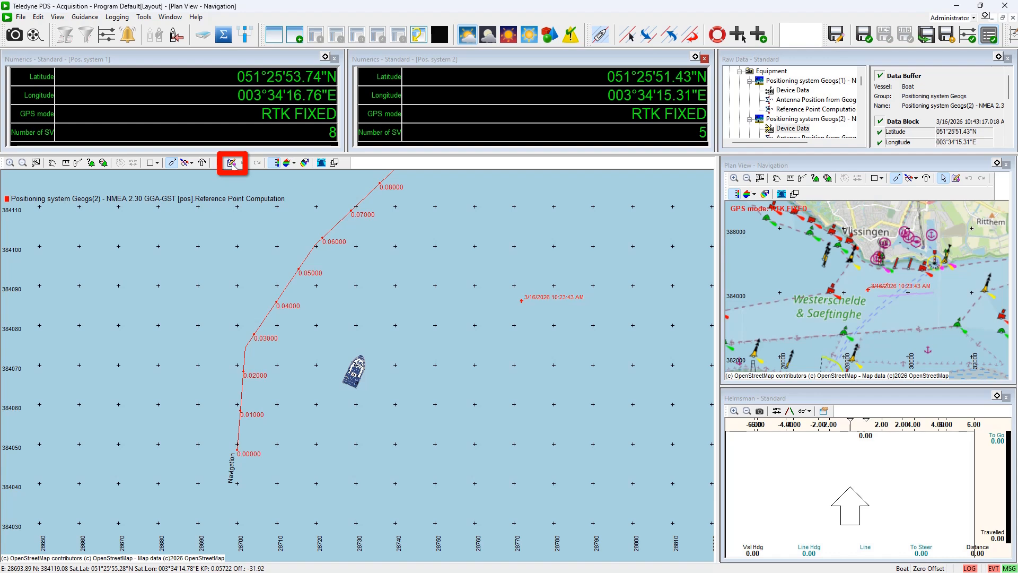
left_click(232, 163)
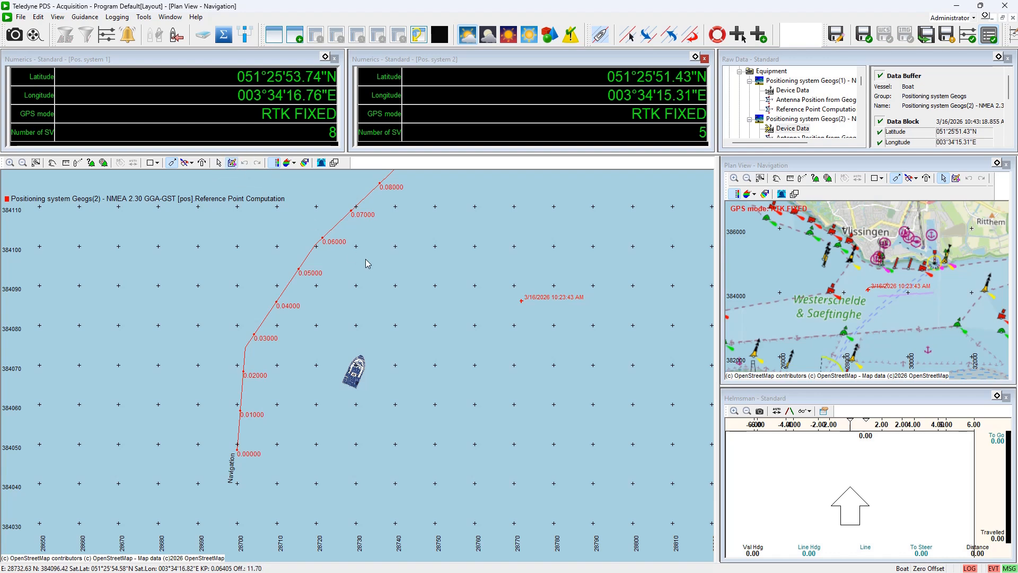
right_click(378, 270)
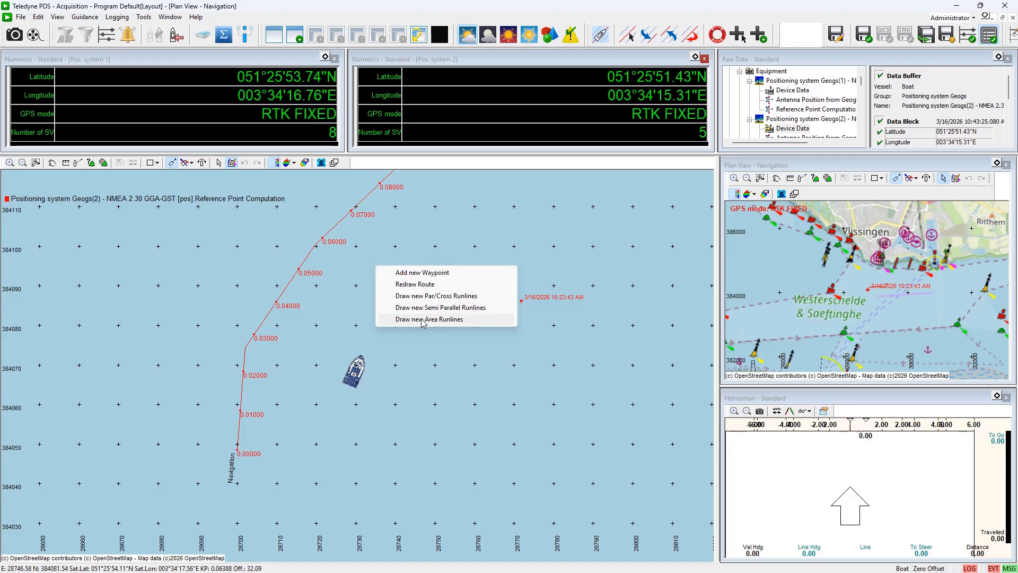
left_click(447, 271)
left_click(512, 308)
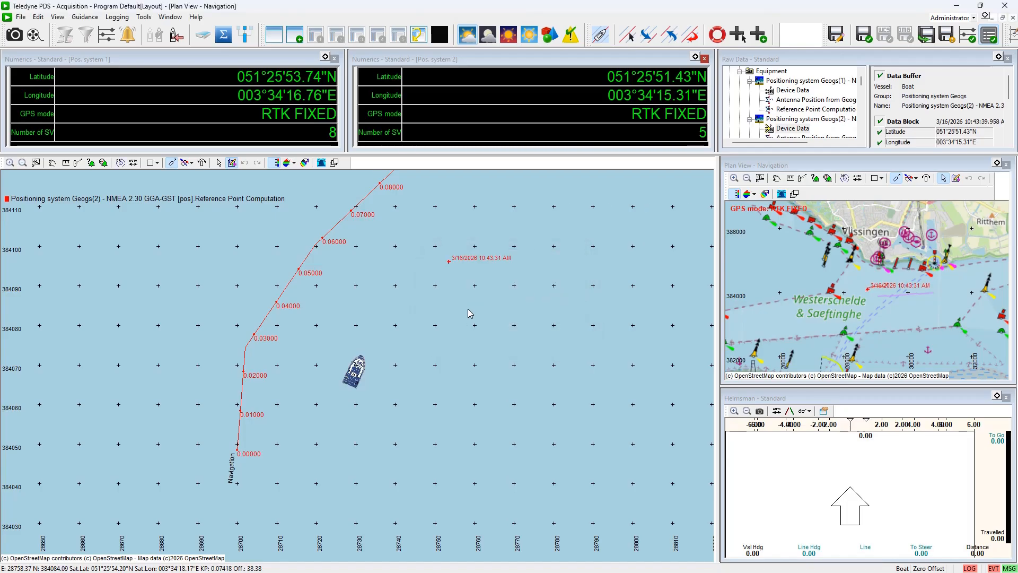
Add a second waypoint just below the first one, keeping its default name
right_click(469, 310)
left_click(484, 317)
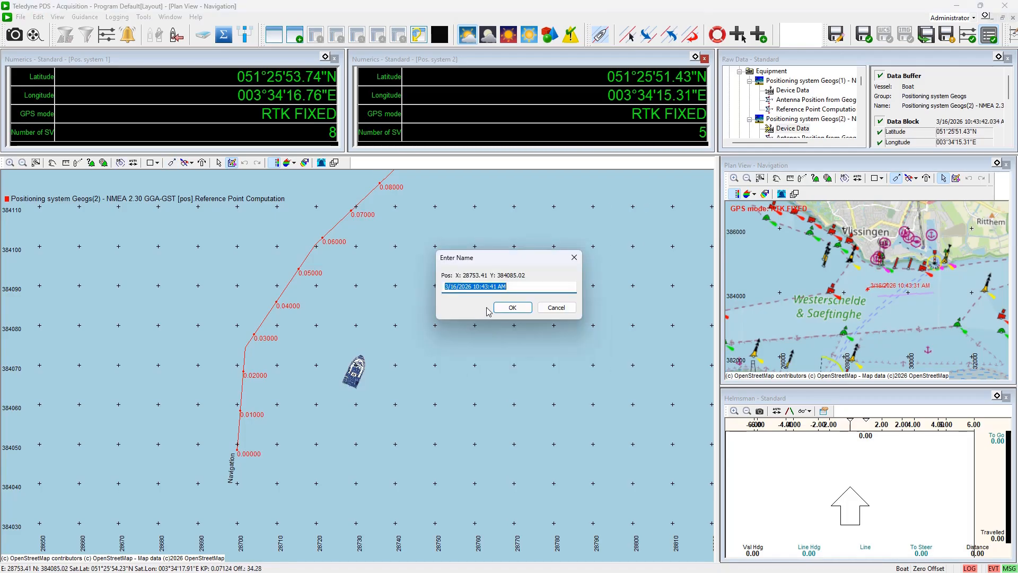
left_click(512, 307)
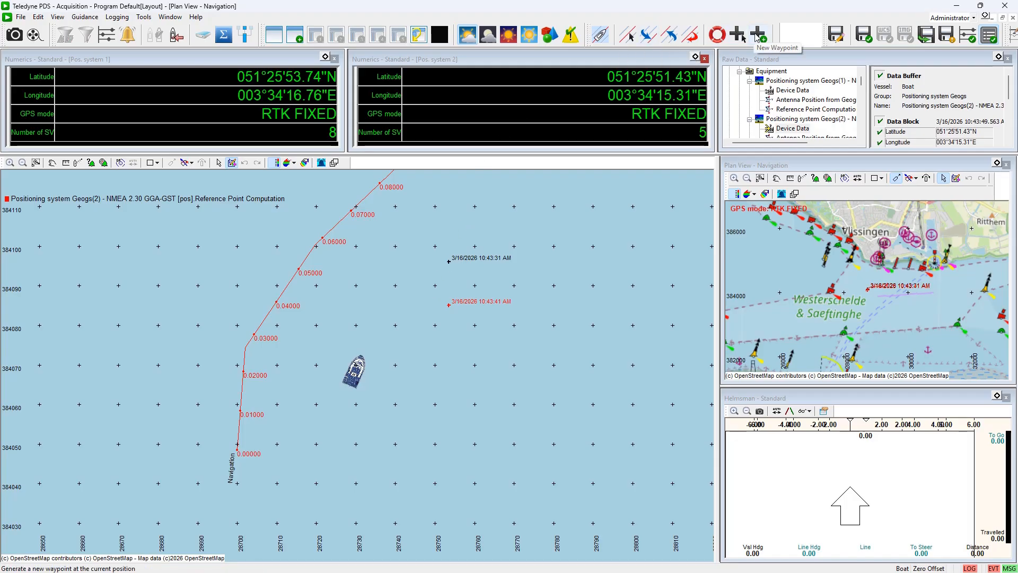
Generate new waypoints at the vessel's current position, accepting the default names
left_click(762, 38)
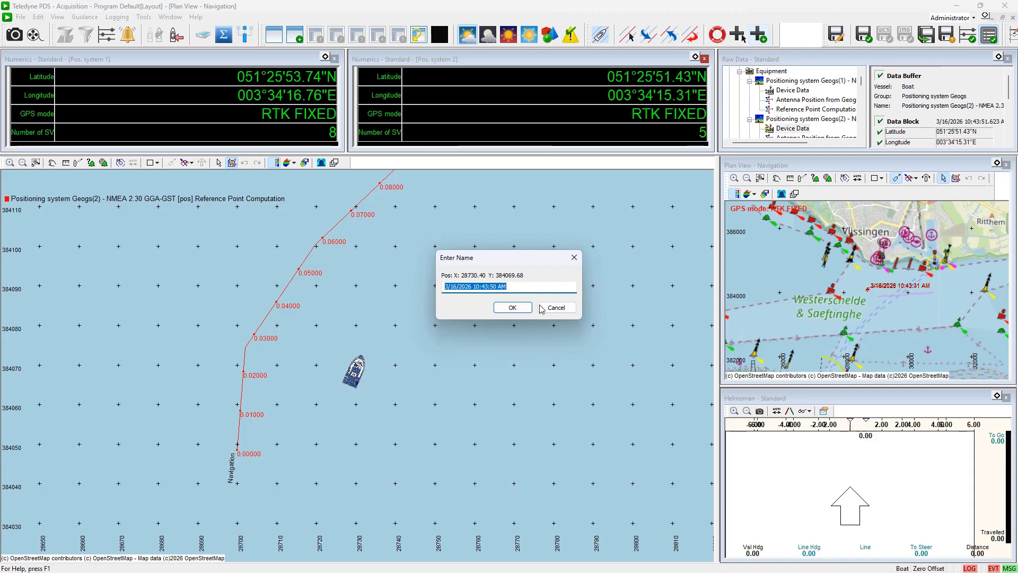
left_click(513, 308)
left_click(510, 326)
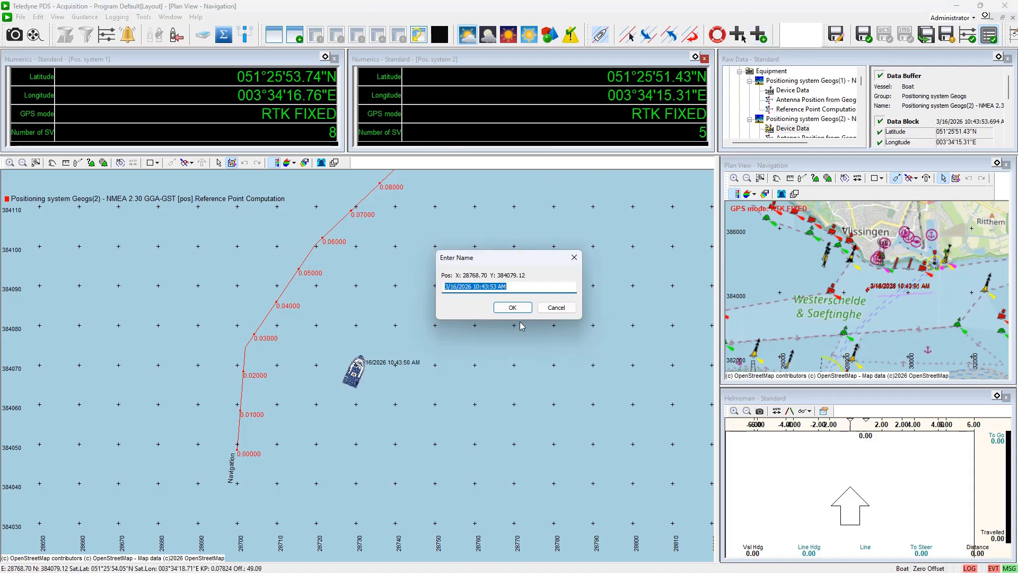
left_click(519, 334)
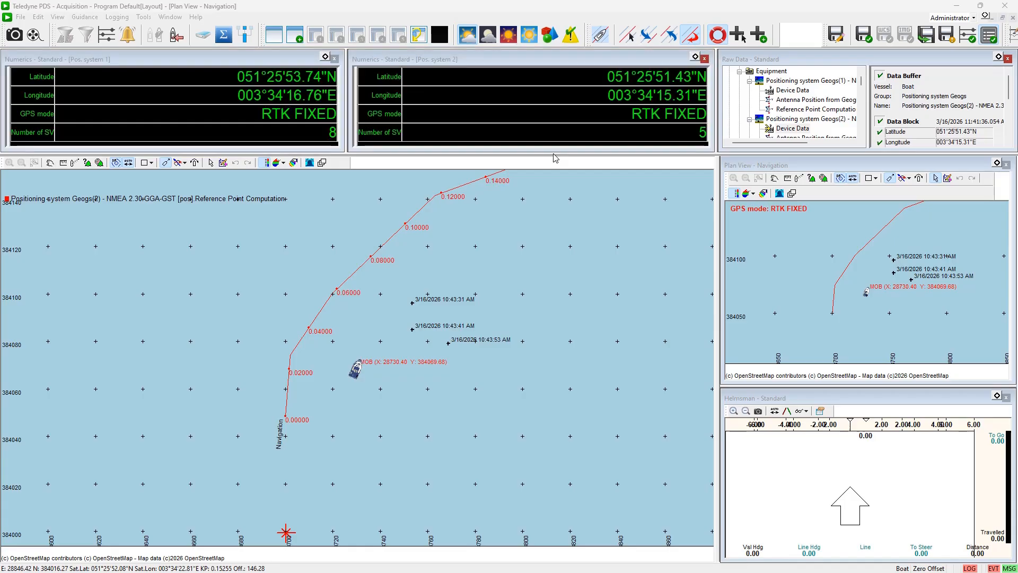
Enlarge the numerics displays and add Age of Diff signal from Positioning system Geogs(1) Device Data to the first numerics display
left_click_drag(553, 155, 549, 203)
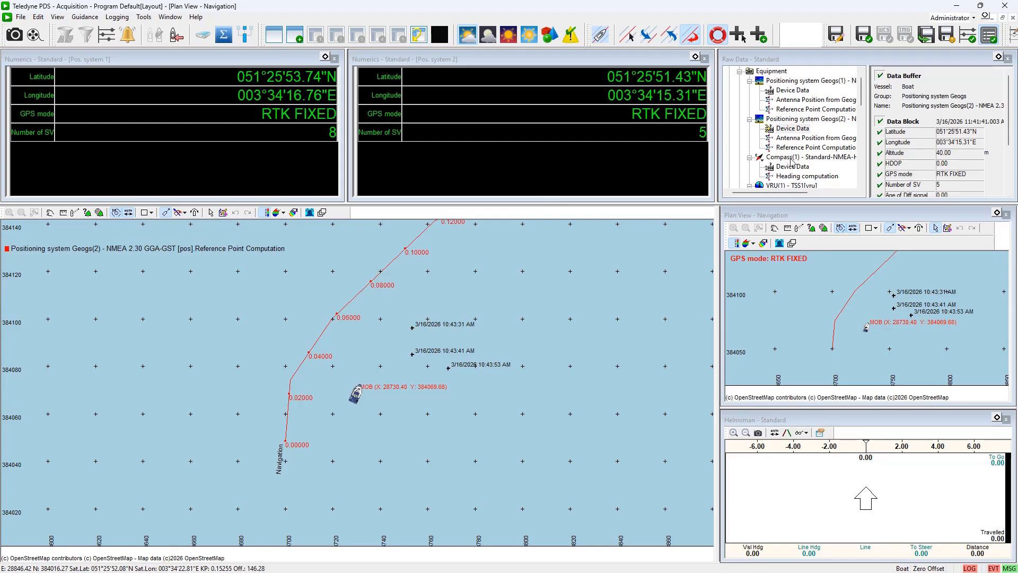
mouse_move(862, 94)
left_mouse_down()
mouse_move(862, 150)
mouse_move(862, 87)
left_mouse_up()
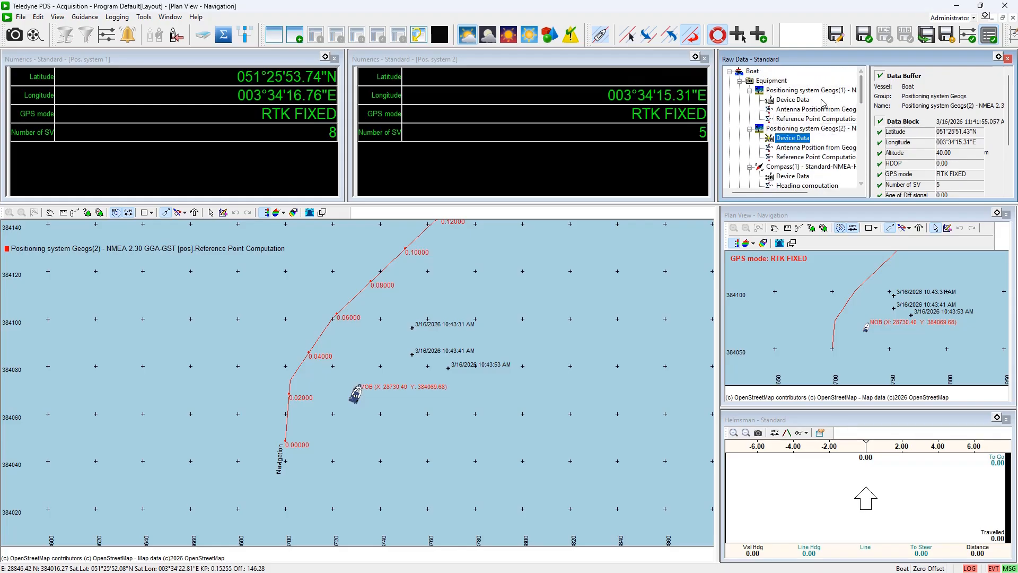
left_click(793, 99)
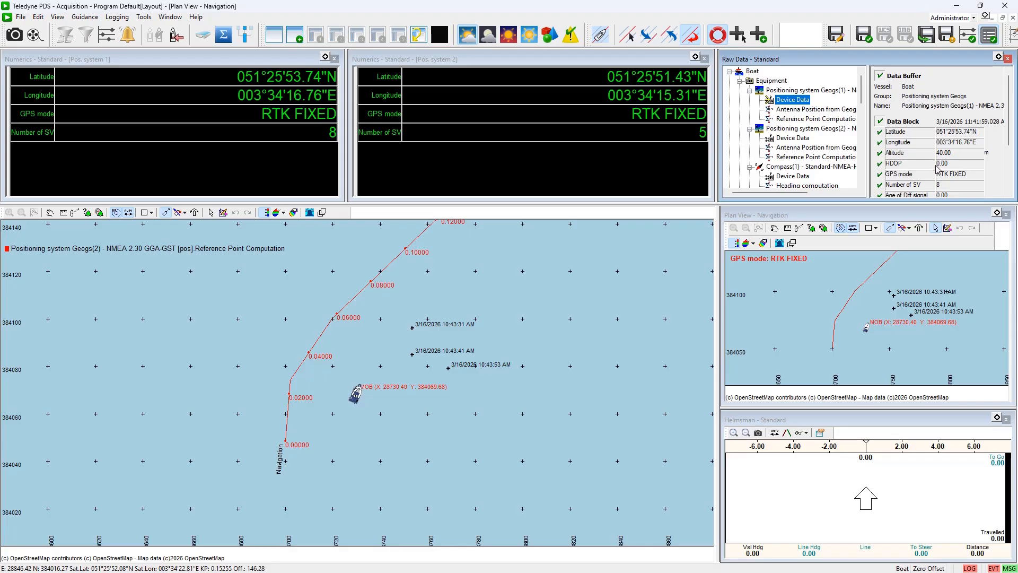
scroll(938, 171, "down", 2)
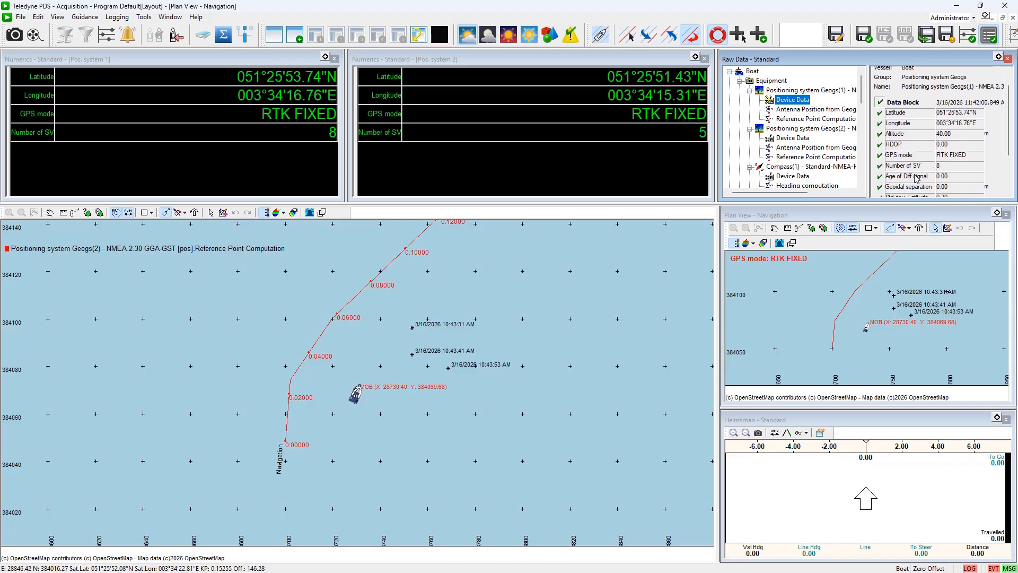
left_click(915, 178)
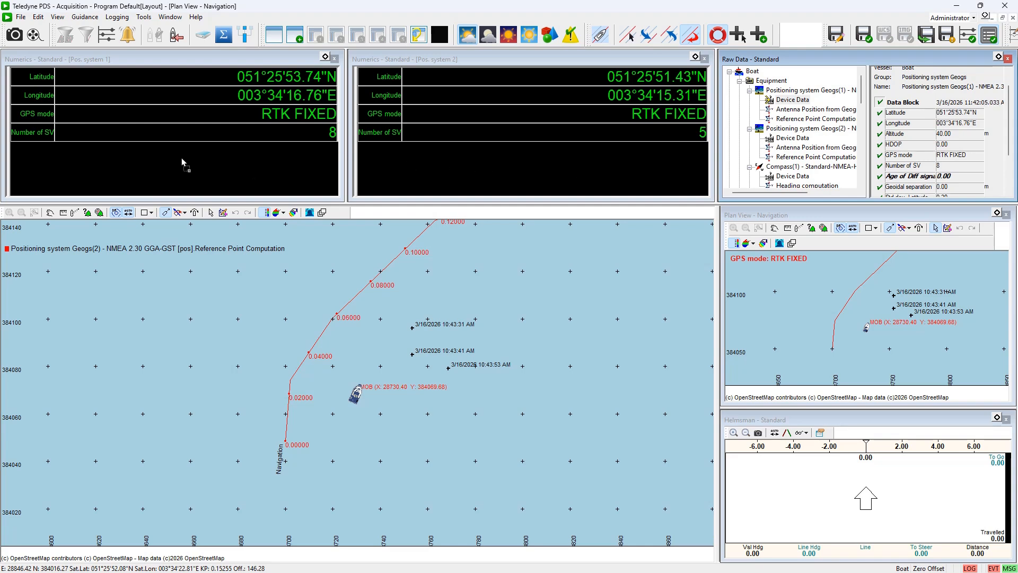
left_click_drag(182, 158, 182, 157)
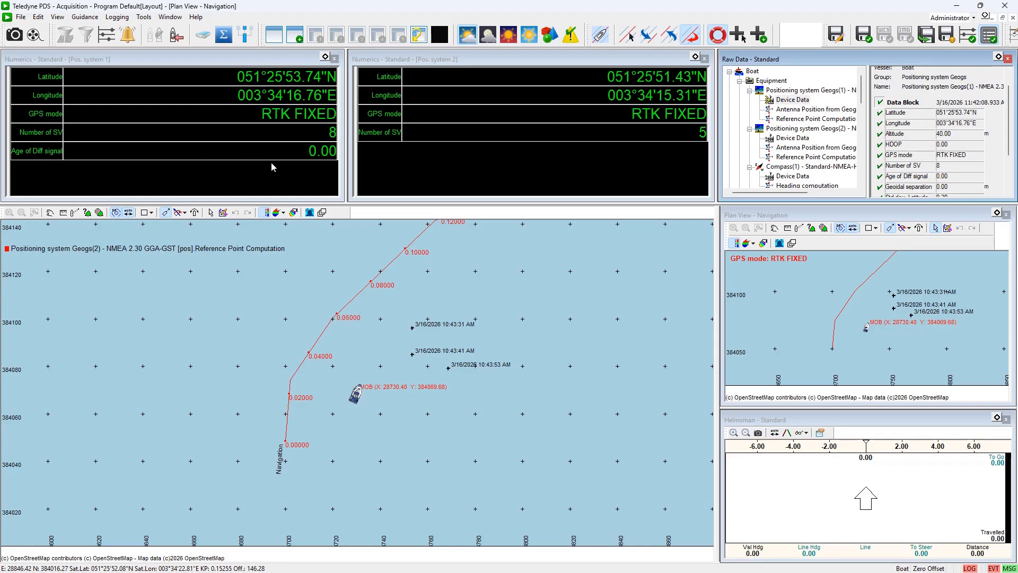
Open the first numerics display's page configuration and view properties, closing each without changes
right_click(284, 139)
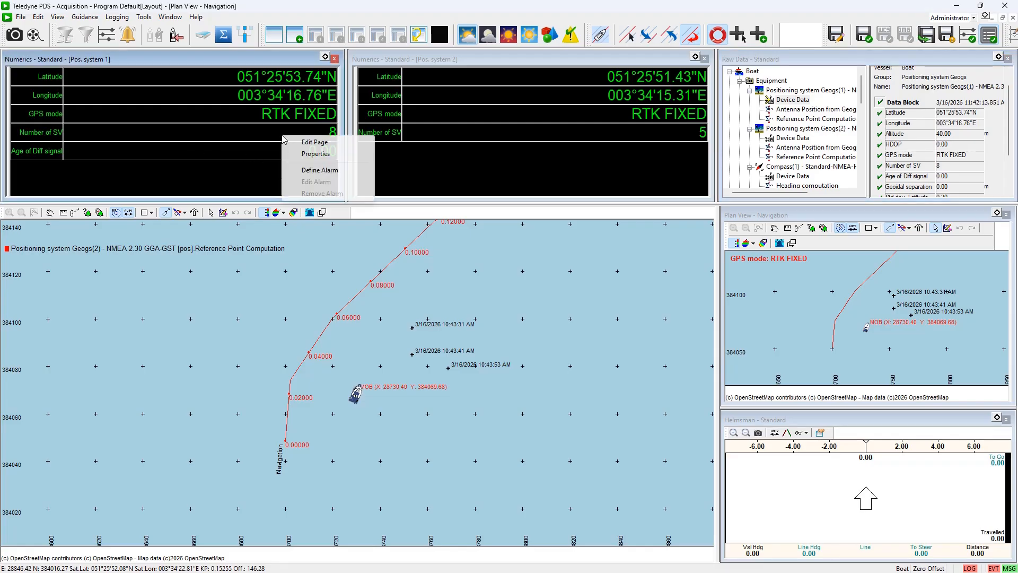
left_click(314, 143)
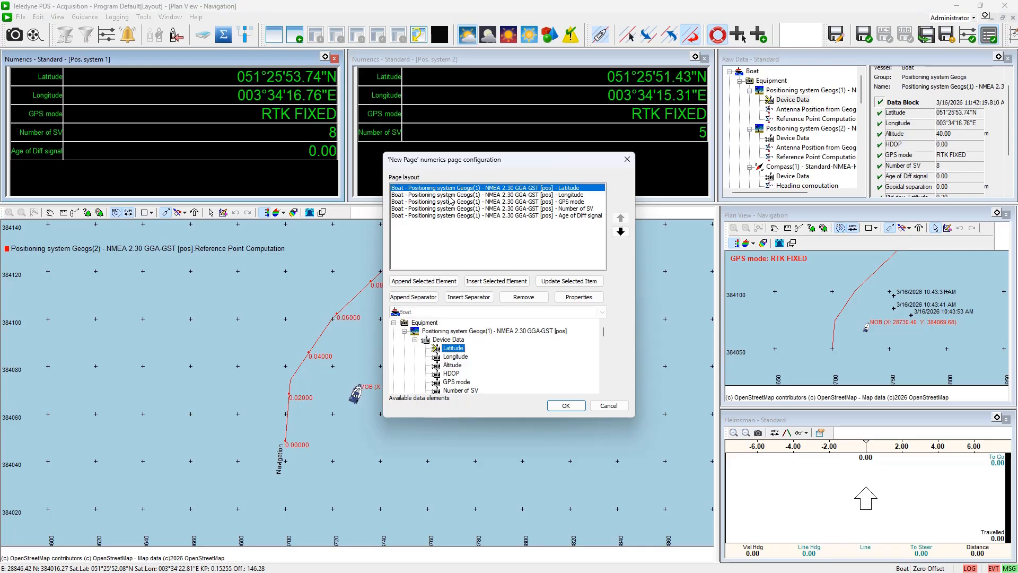
left_click(627, 160)
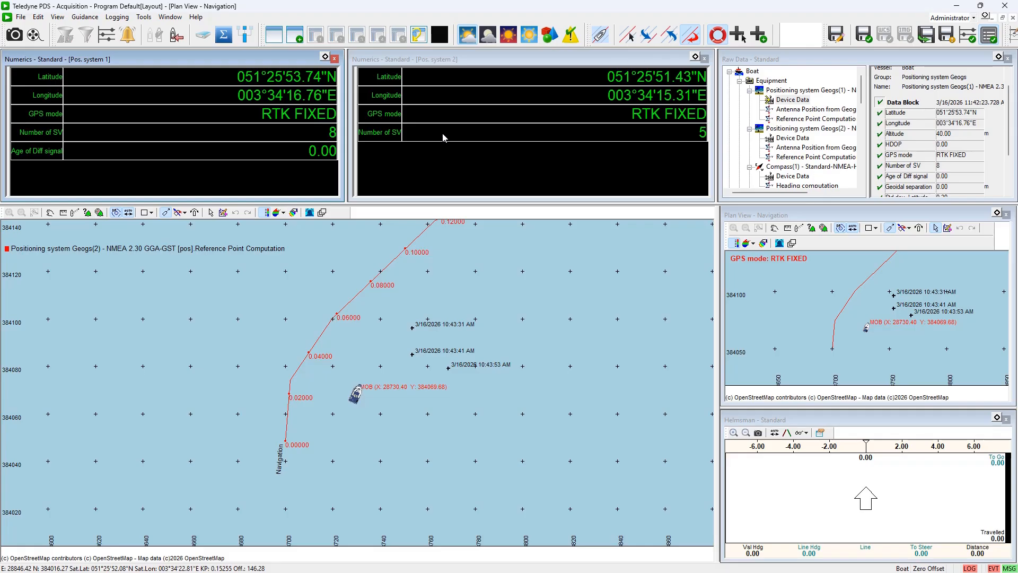
right_click(292, 129)
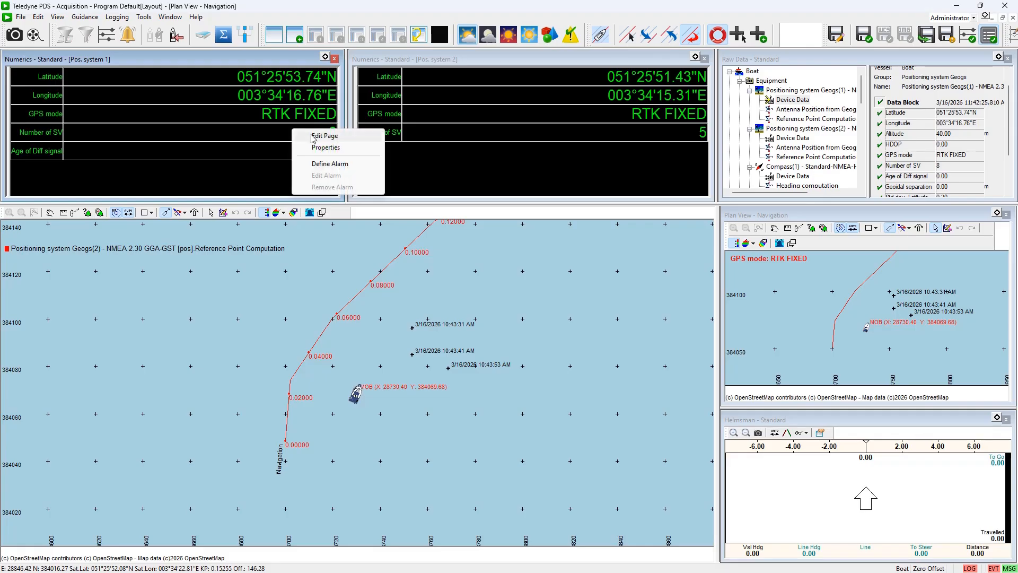
left_click(320, 148)
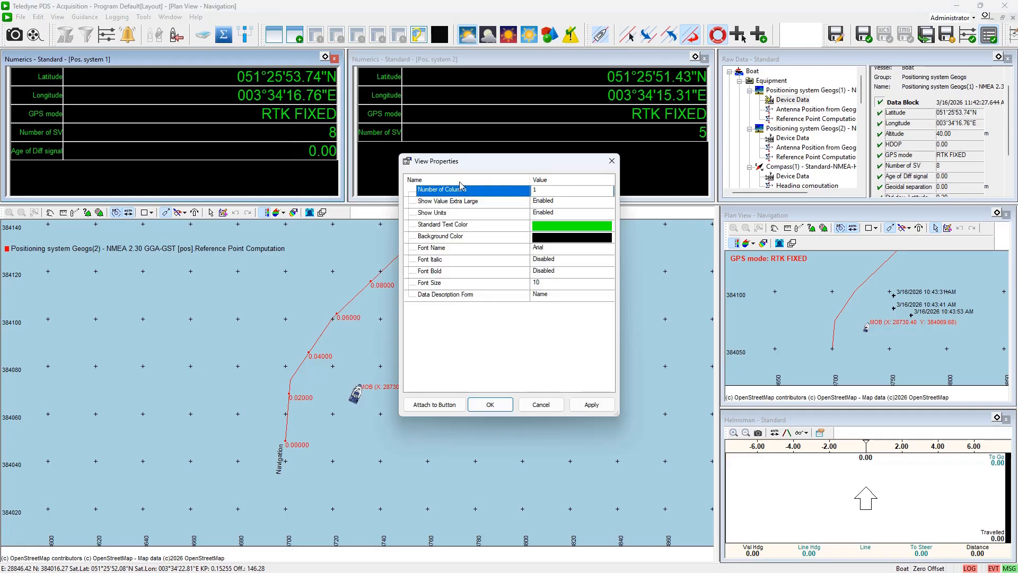
left_click(612, 162)
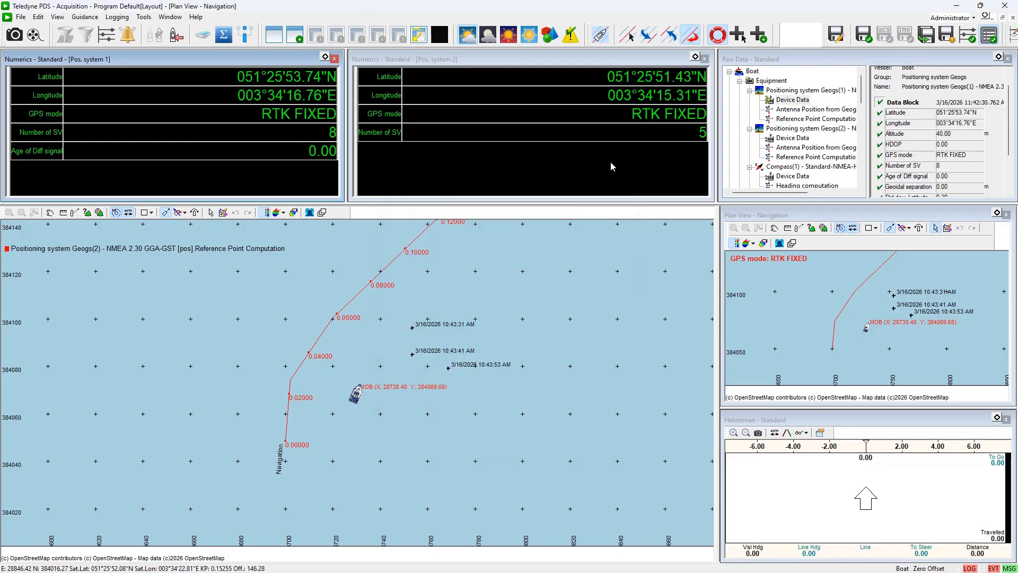
Define an alarm on the second display's Number of SV: condition < (Less), test value 8, sound alarm off
right_click(458, 136)
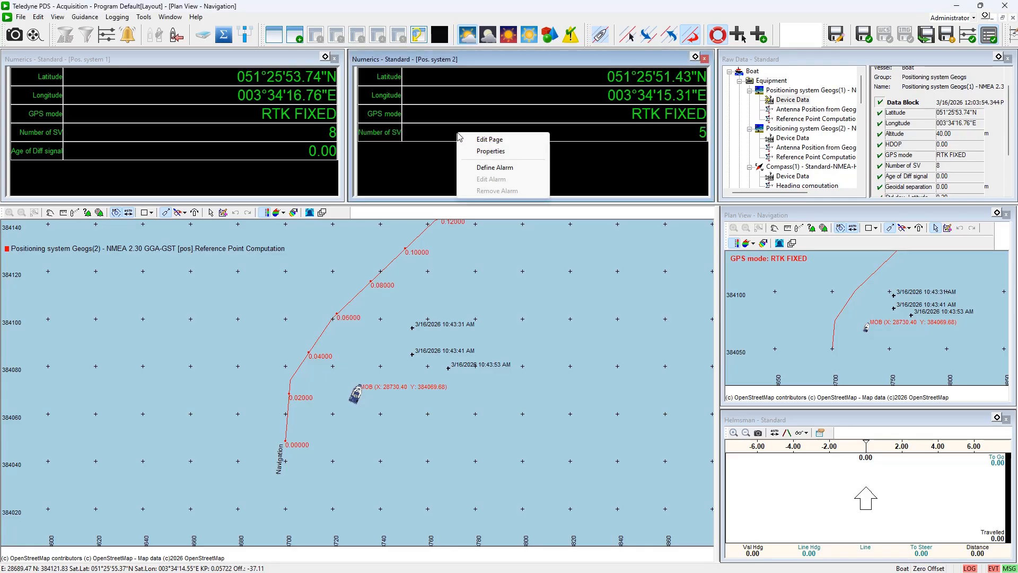
left_click(497, 168)
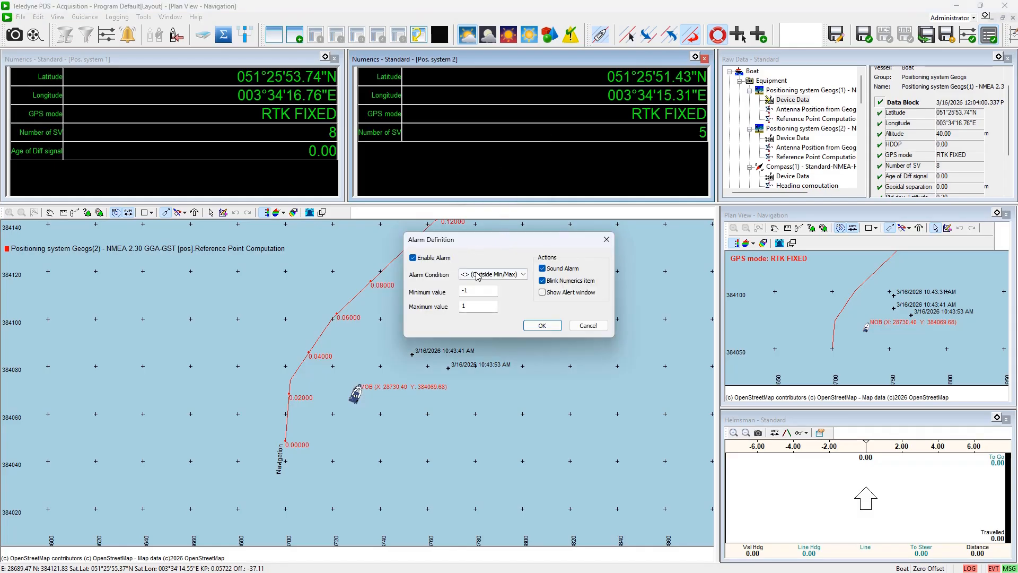
left_click(524, 275)
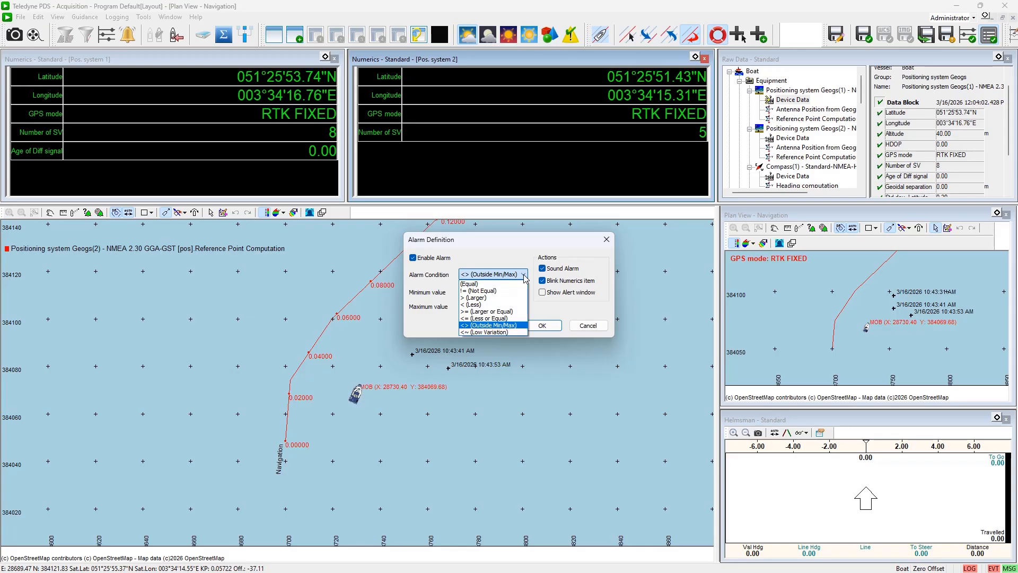
left_click(476, 306)
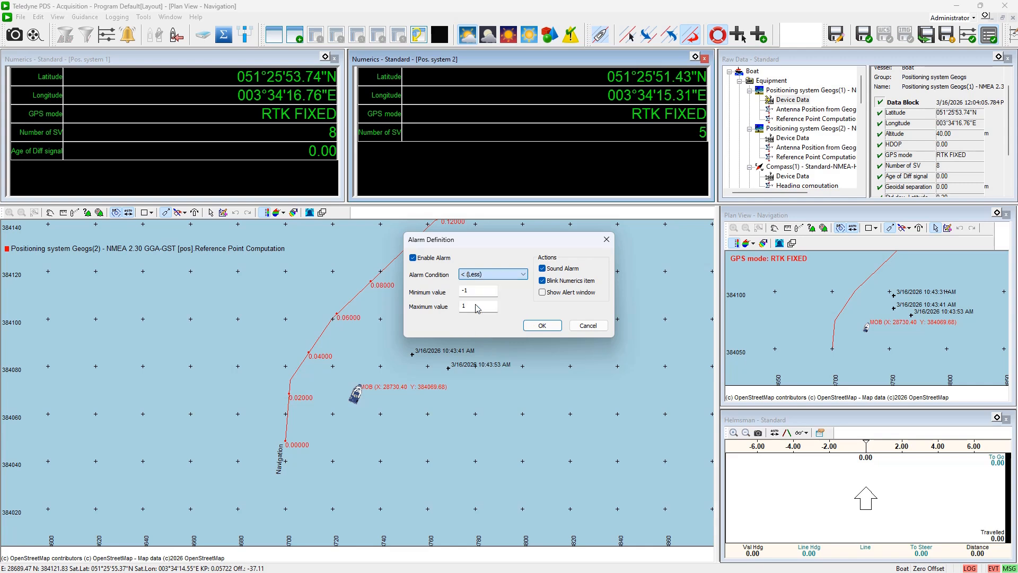
left_click(474, 291)
type("-1")
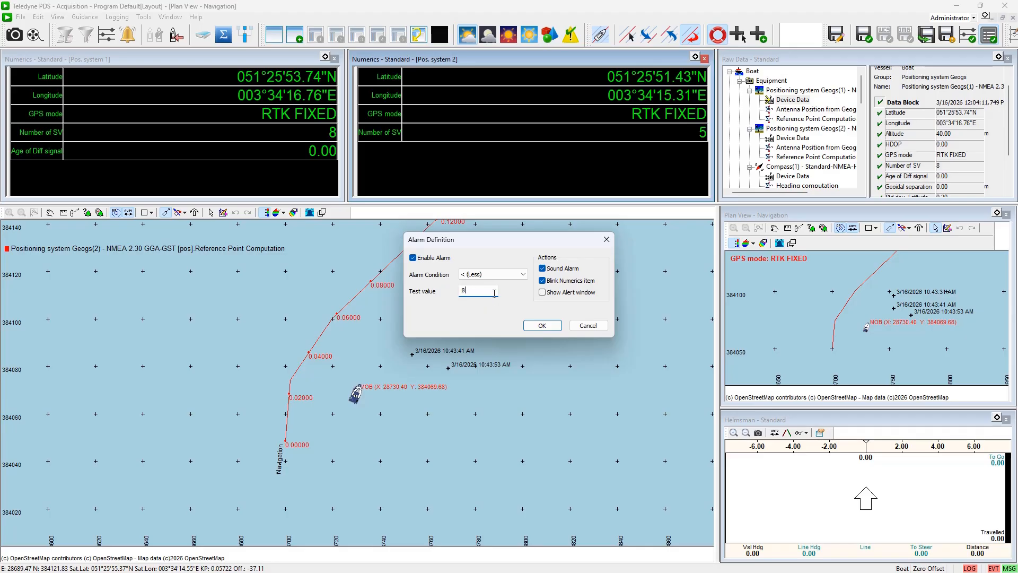
left_click(543, 269)
left_click(542, 326)
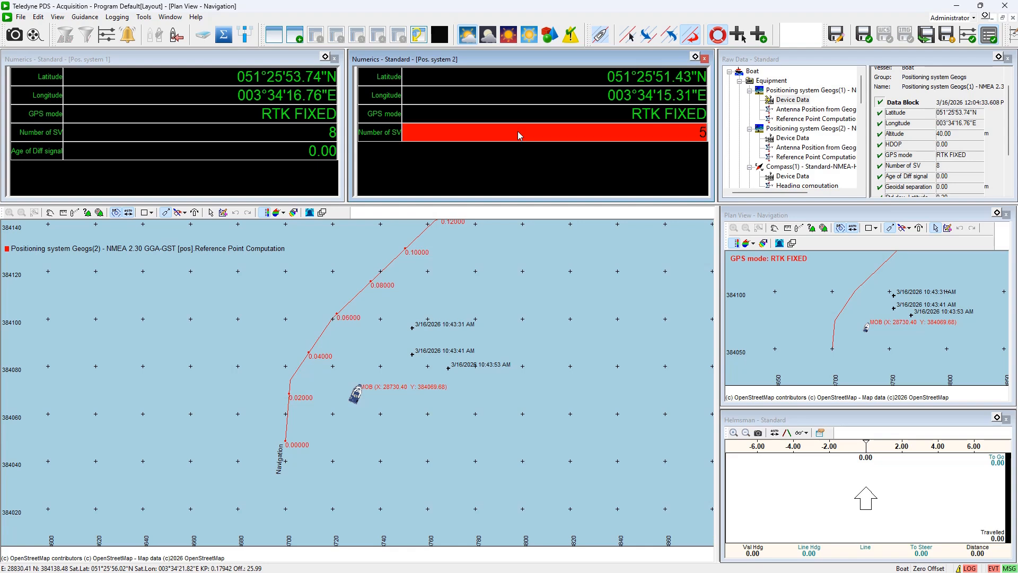
Remove the alarm from the second display's Number of SV item
right_click(601, 138)
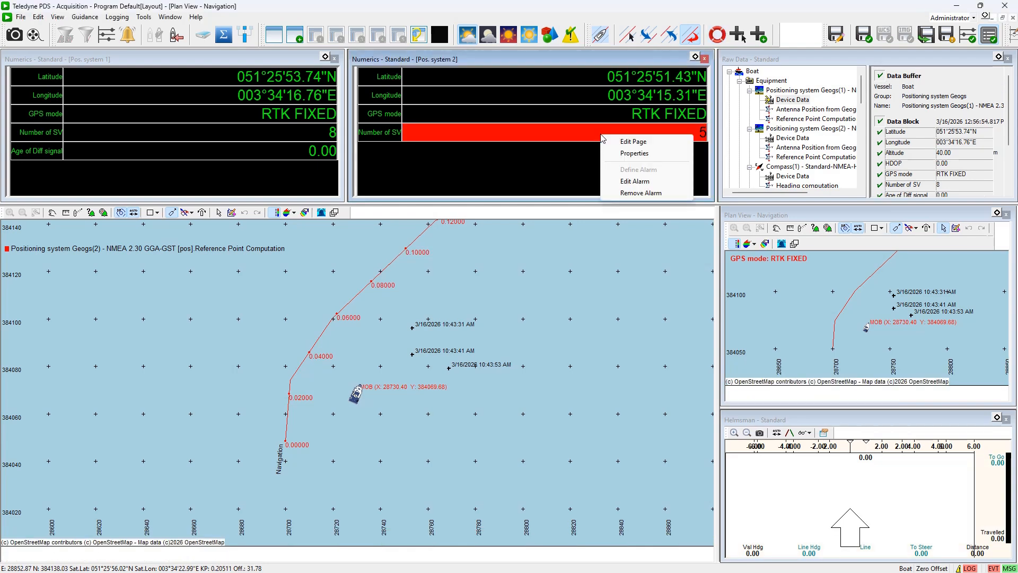
left_click(624, 193)
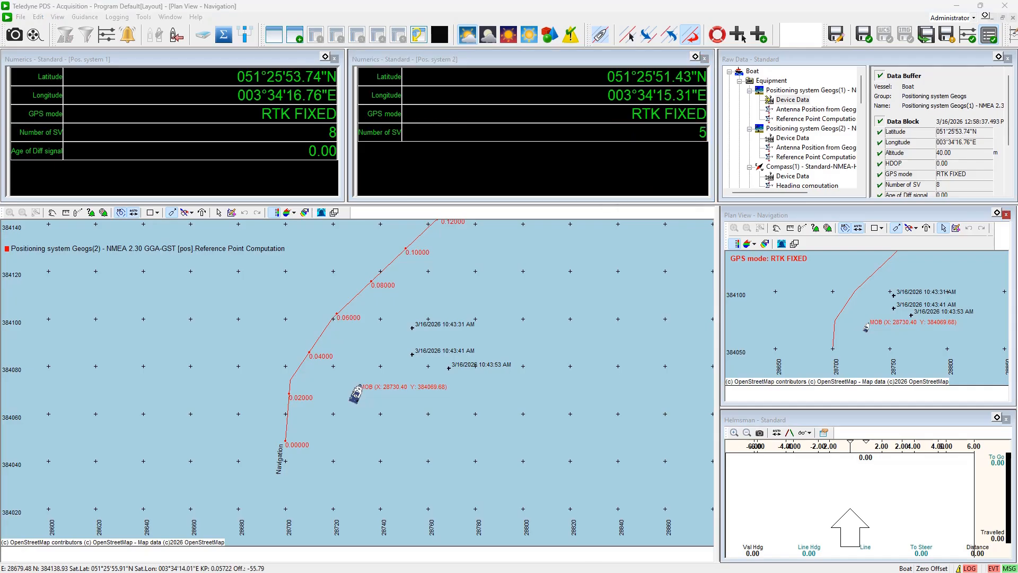
Open the layer panel and add a Numerics Layer to the plan view
left_click(335, 213)
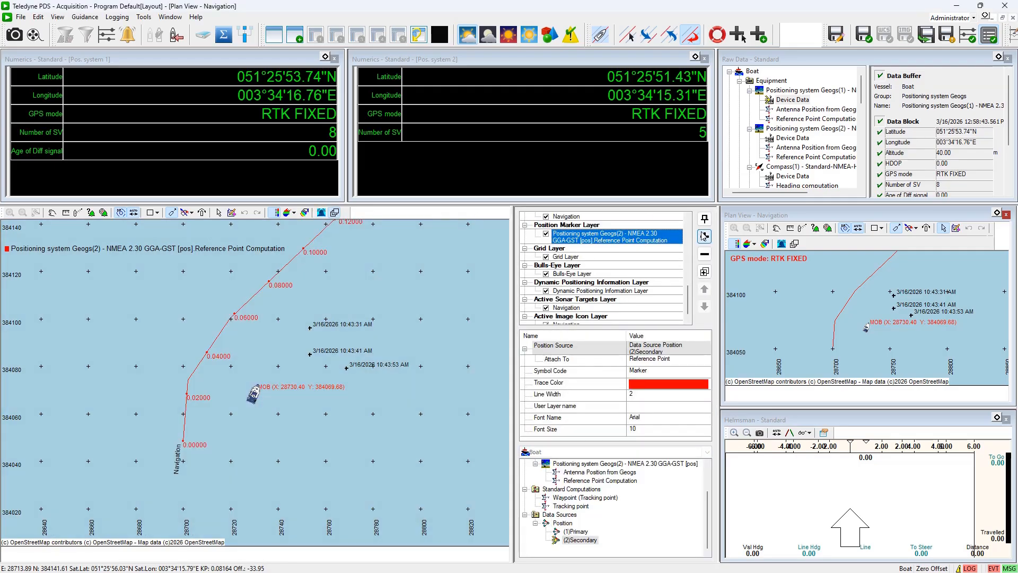
left_click(704, 236)
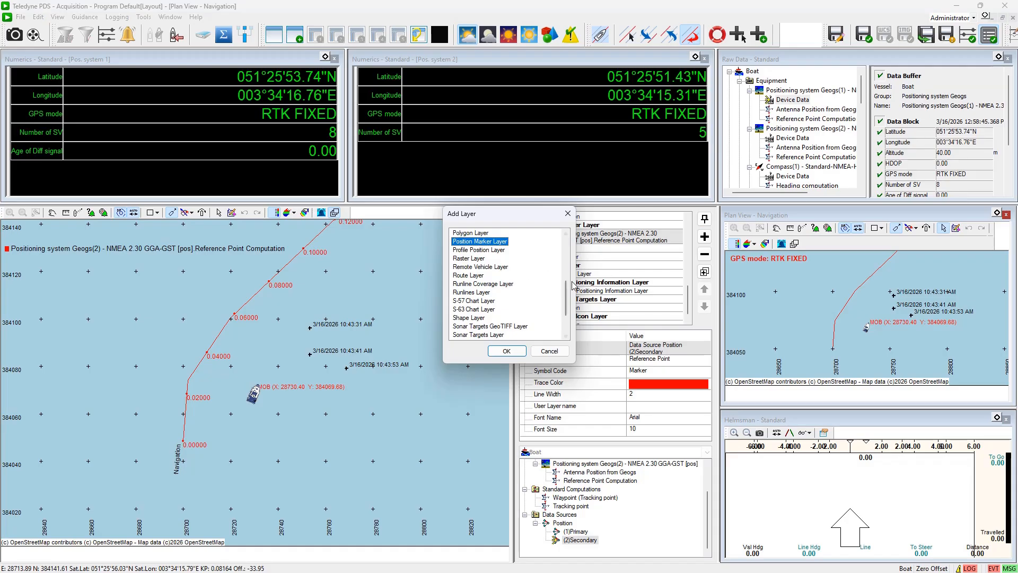
scroll(566, 300, "up", 1)
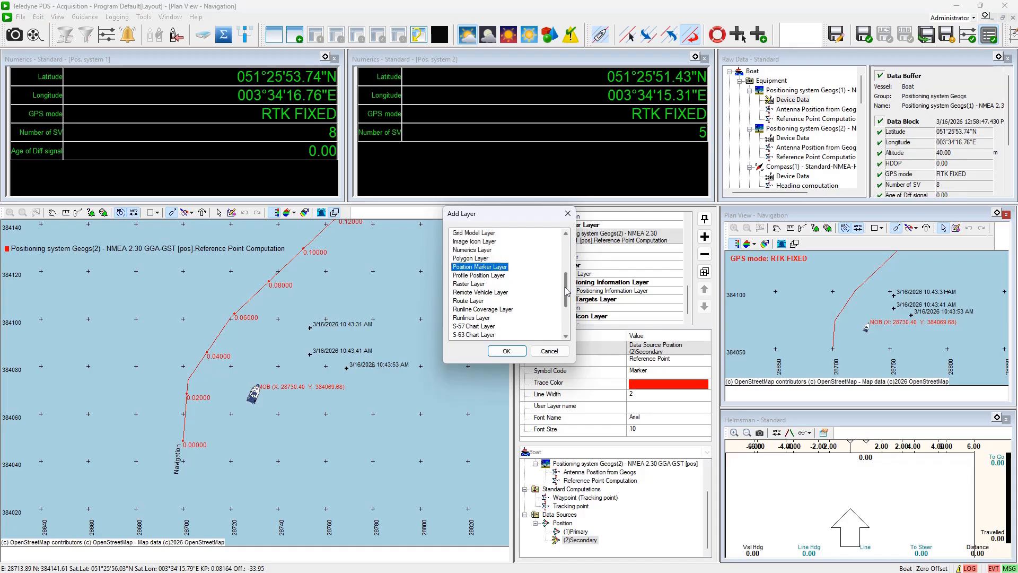
left_click(477, 251)
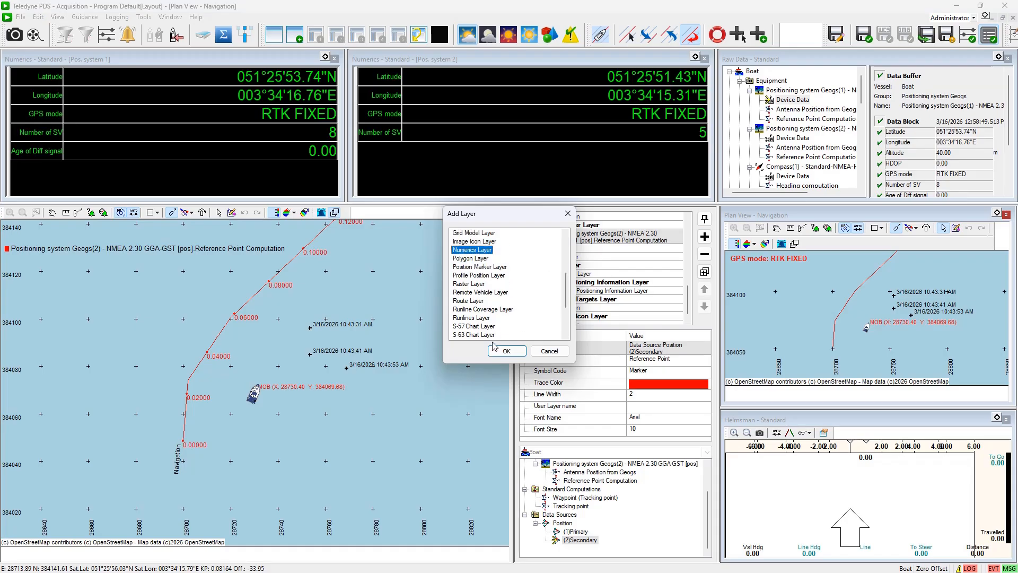
left_click(507, 351)
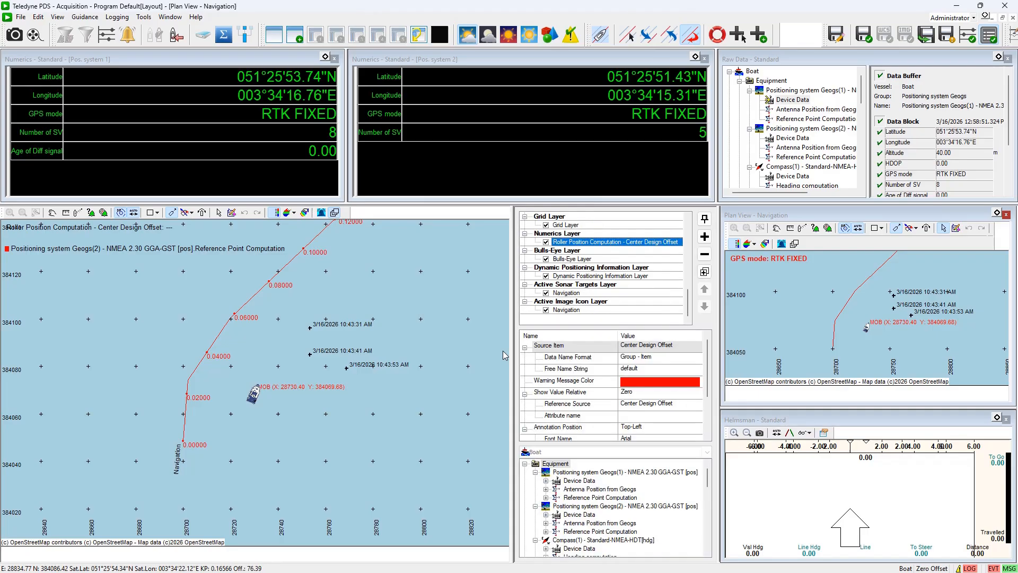
Set the numerics layer item's name format to Item and its source to Positioning system Geogs(1) Device Data Number of SV
left_click(629, 362)
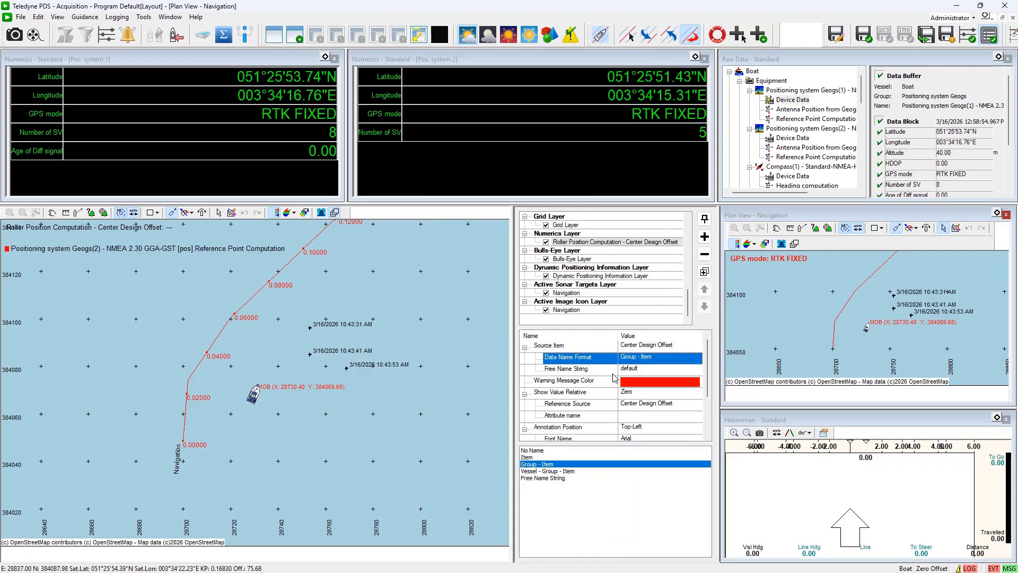
left_click(528, 458)
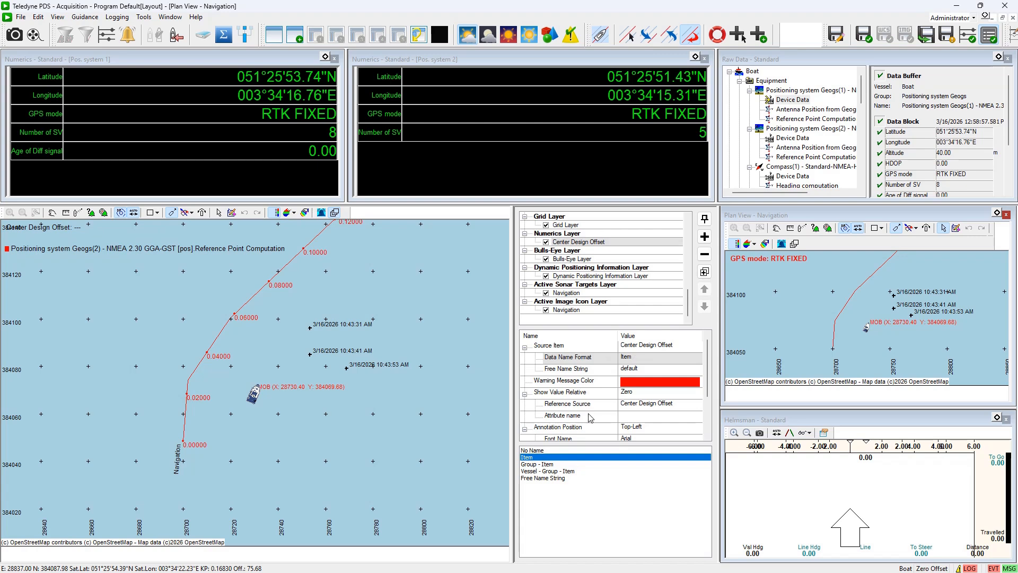
left_click(645, 347)
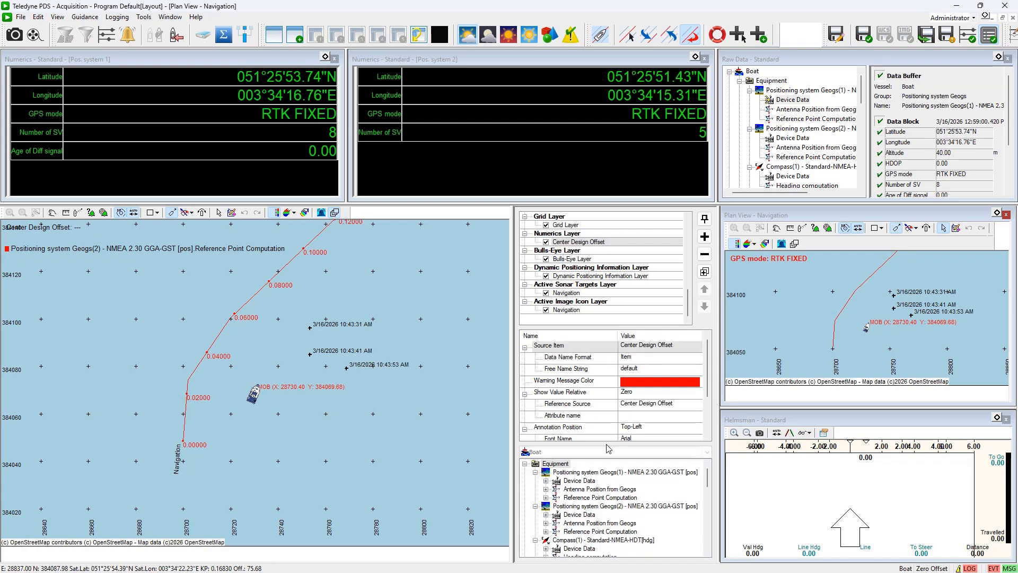
left_click(545, 483)
left_click(546, 482)
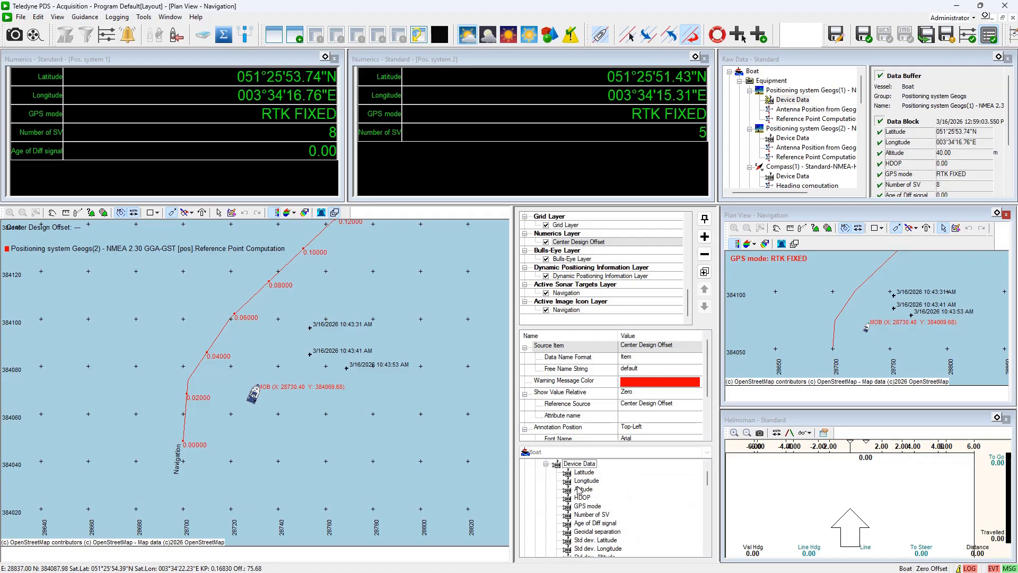
left_click(592, 515)
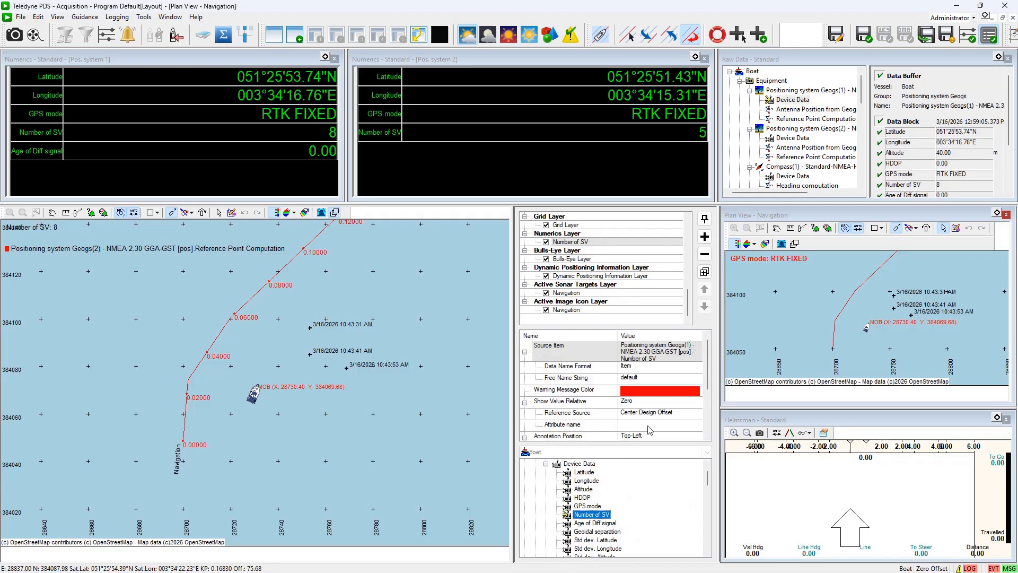
Set the numerics layer item's annotation position to Top-Left, font size to 14 and enable bold font
left_click_drag(706, 377, 708, 387)
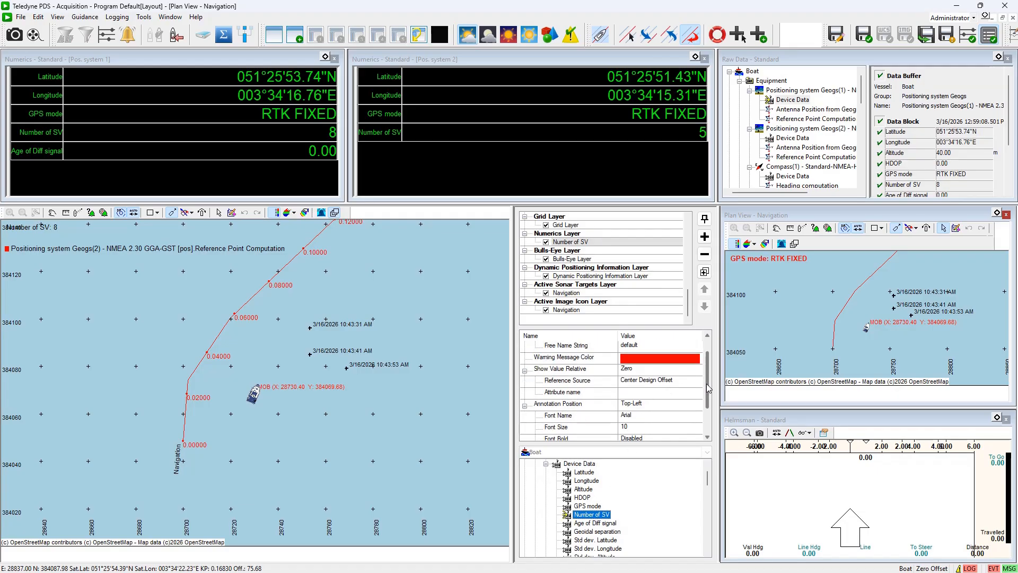
left_click(636, 404)
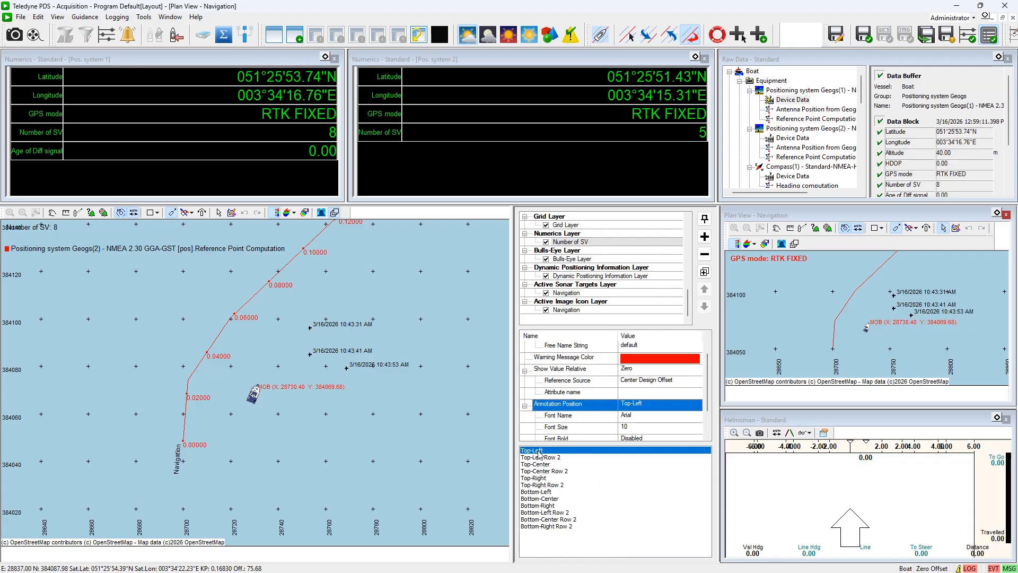
left_click(539, 451)
left_click(632, 427)
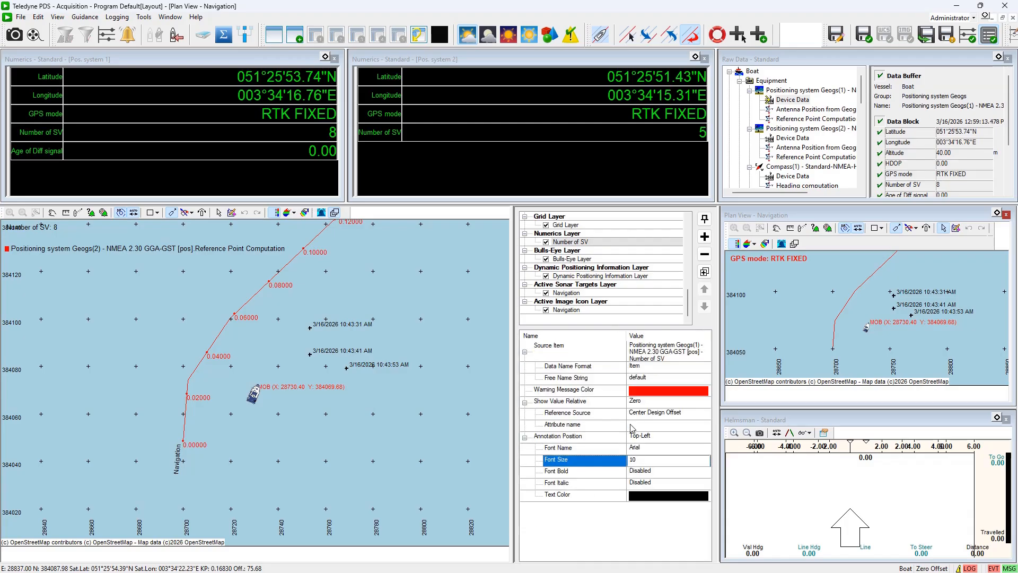
left_click(645, 461)
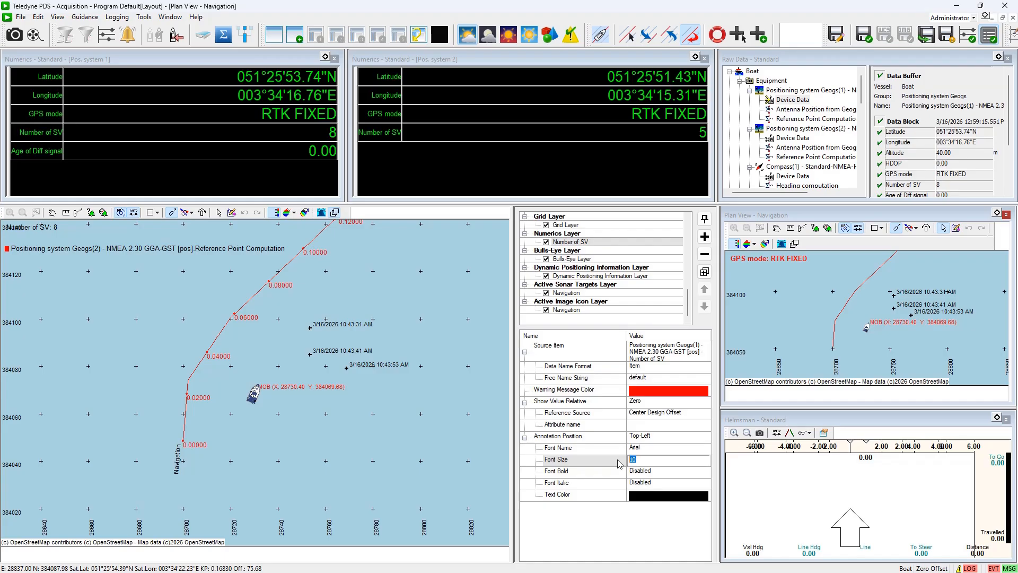
type("14")
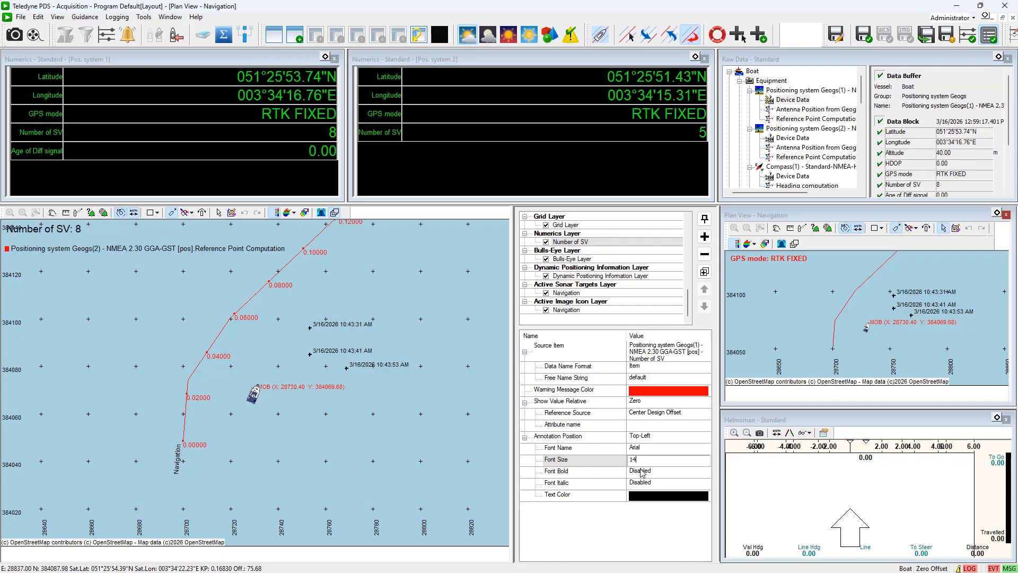
left_click(645, 472)
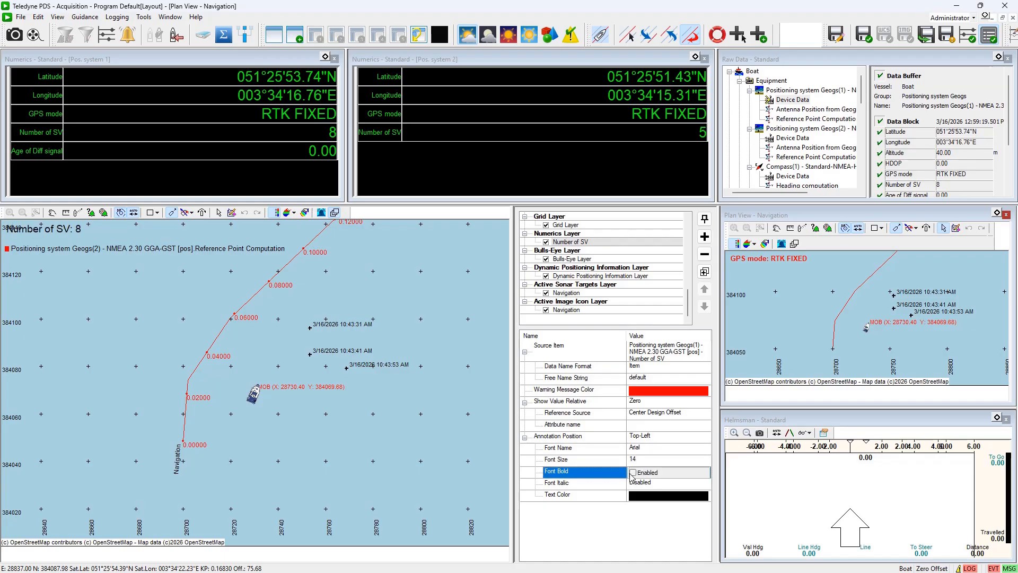
left_click(634, 472)
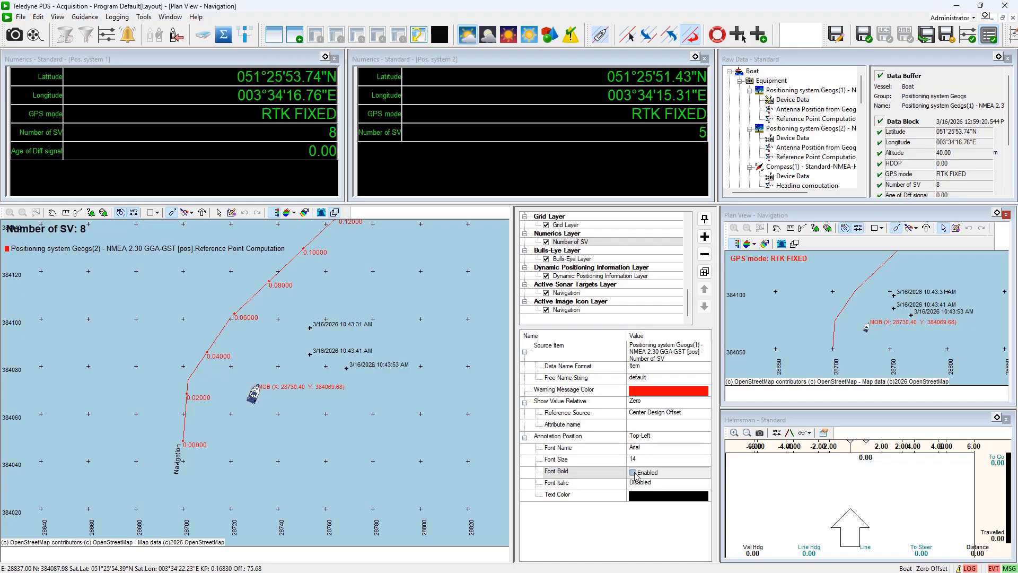
Set the numerics layer item's text colour to red and close the layer panel
left_click(662, 500)
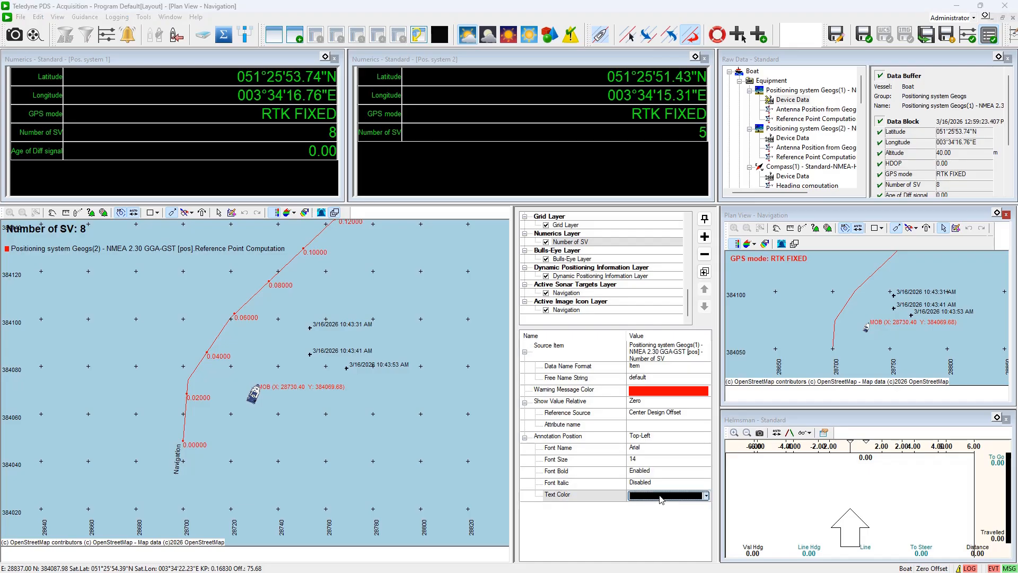
left_click(662, 497)
left_click(643, 536)
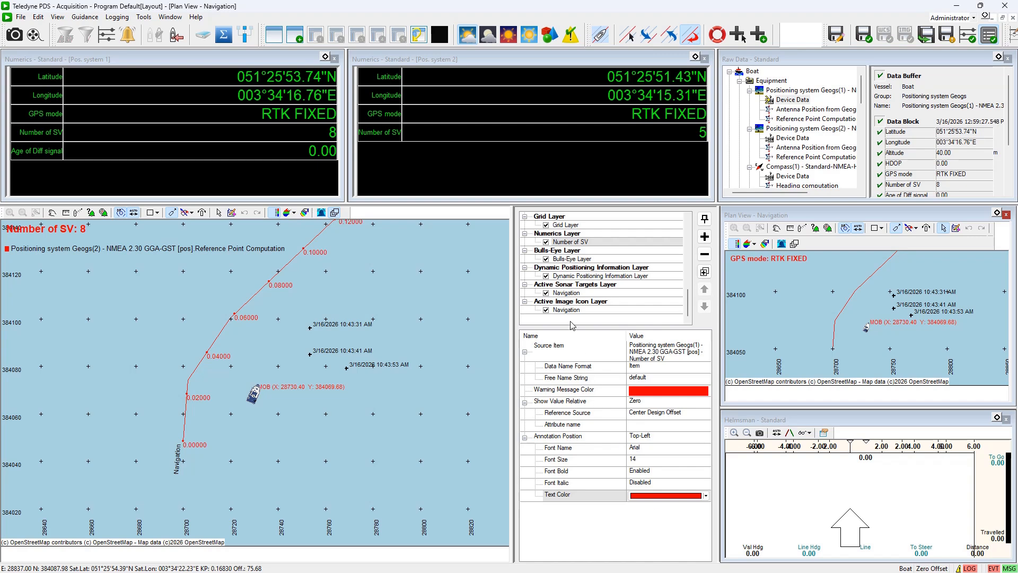
left_click(335, 212)
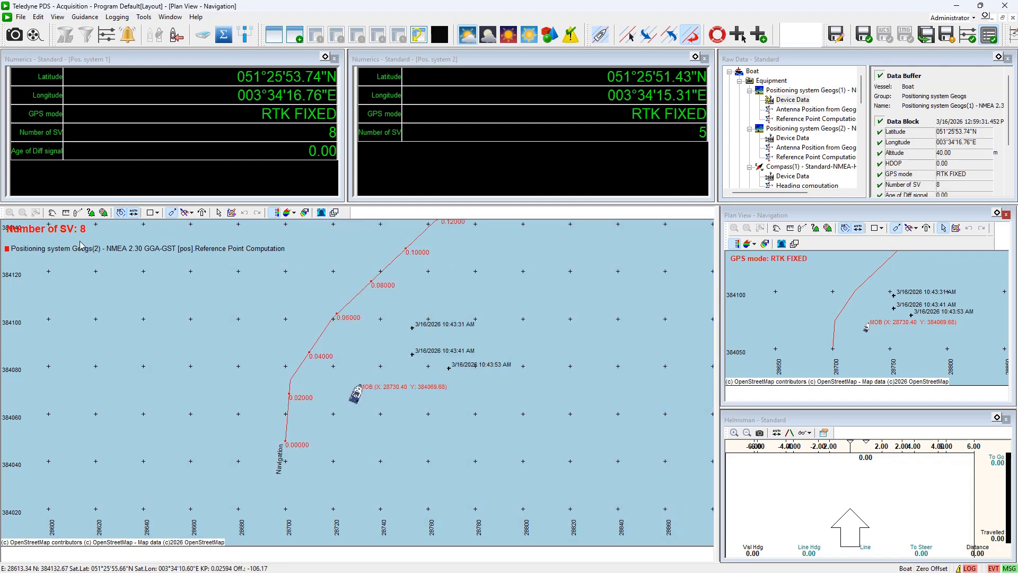
Pan the navigation plan view and pick the Set Waypoint on Symbol tool
left_click(52, 213)
left_click_drag(88, 232, 97, 243)
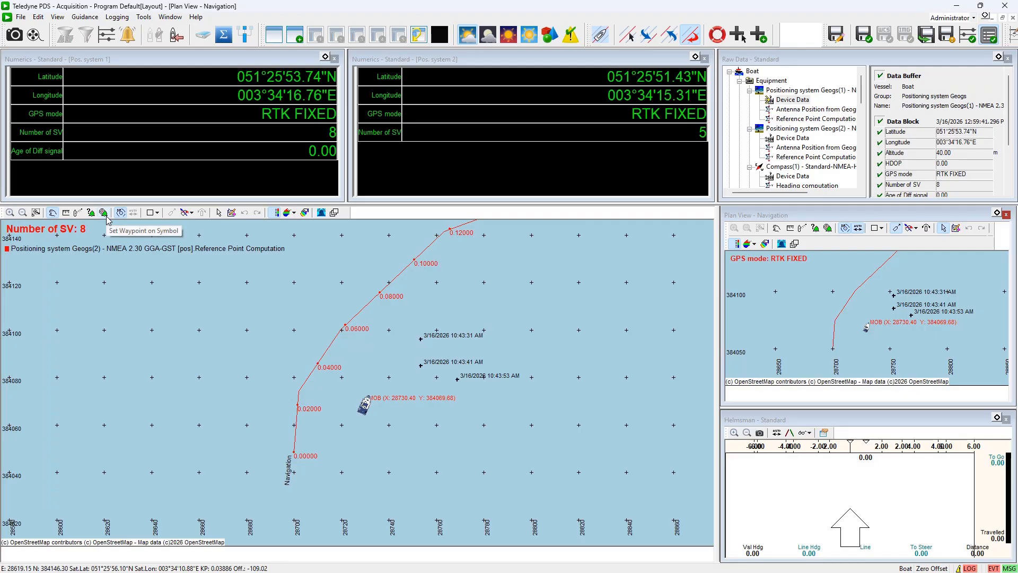
left_click(104, 213)
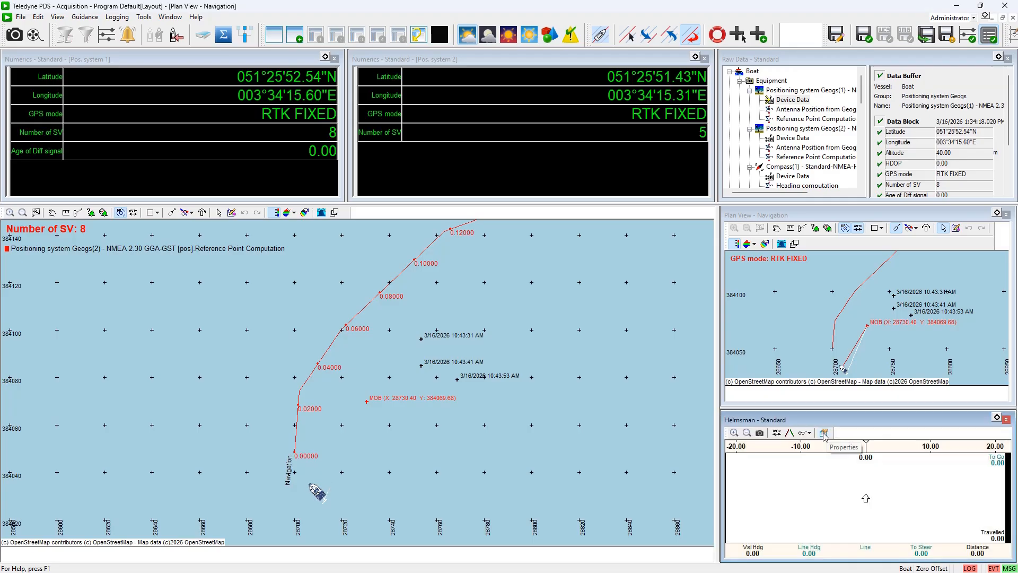
Set the Helmsman display's line computation to Route (Tracking point) and switch it to perspective view
left_click(825, 434)
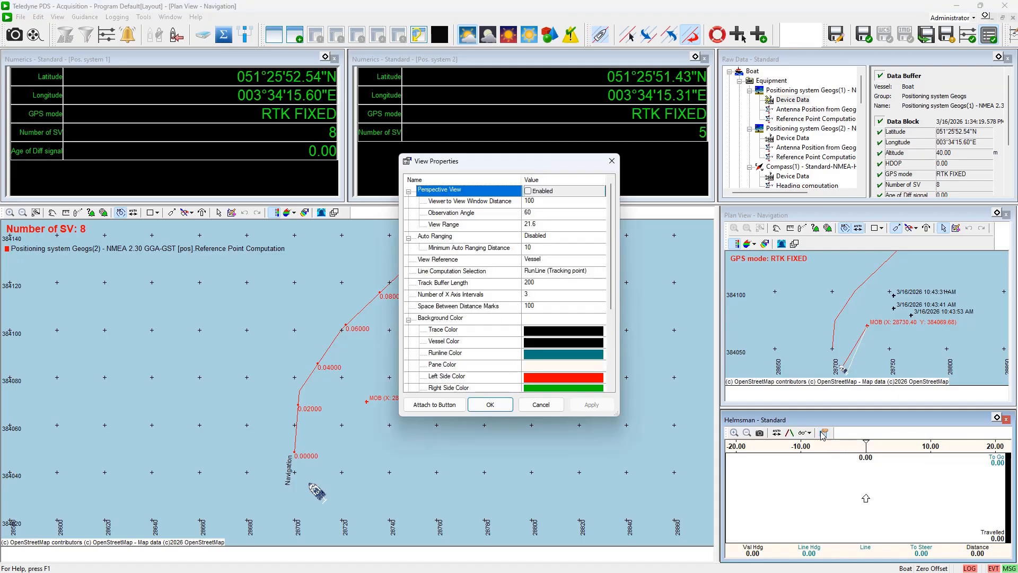
left_click(548, 276)
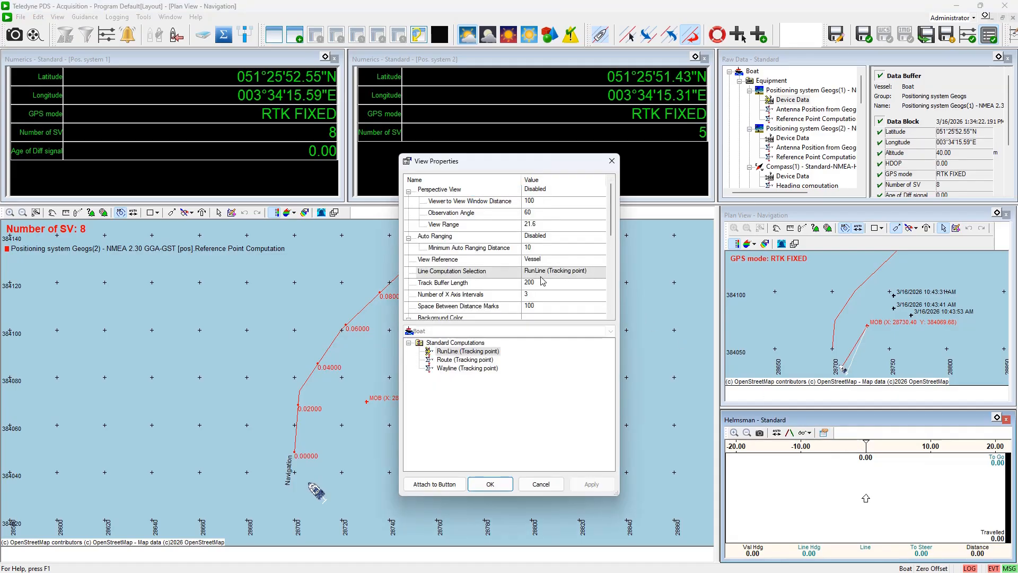
left_click(442, 360)
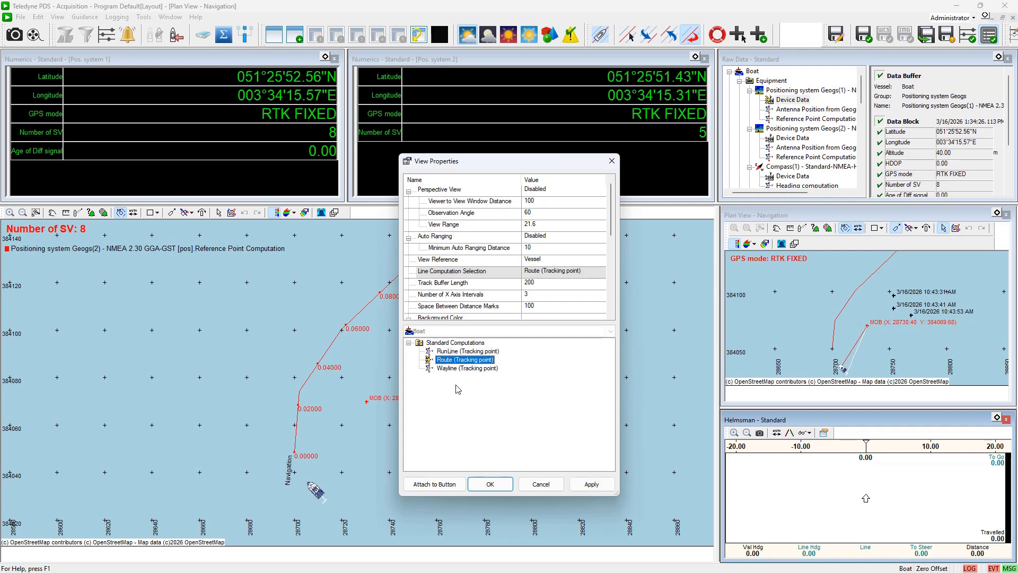
left_click(503, 488)
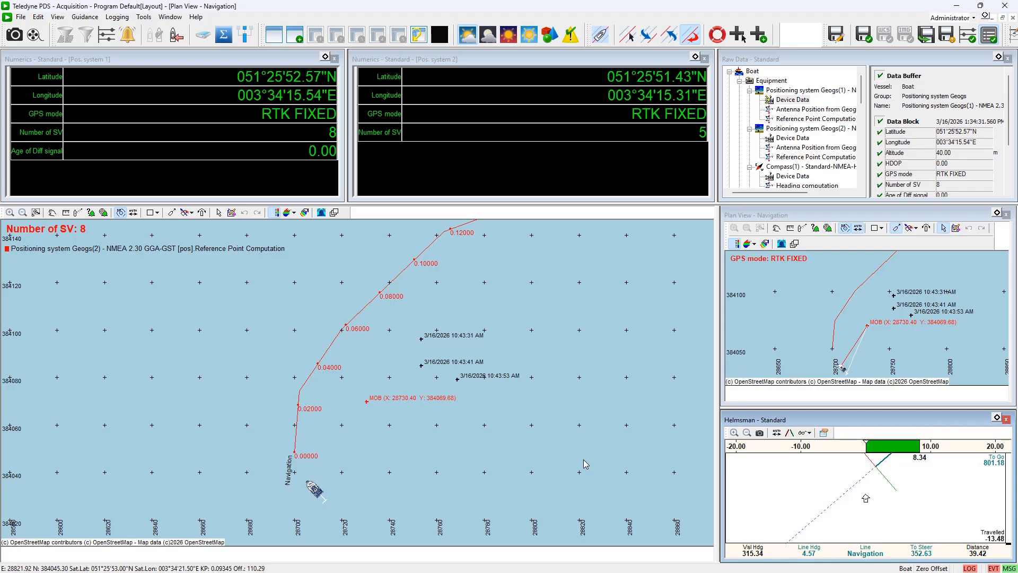
left_click(791, 434)
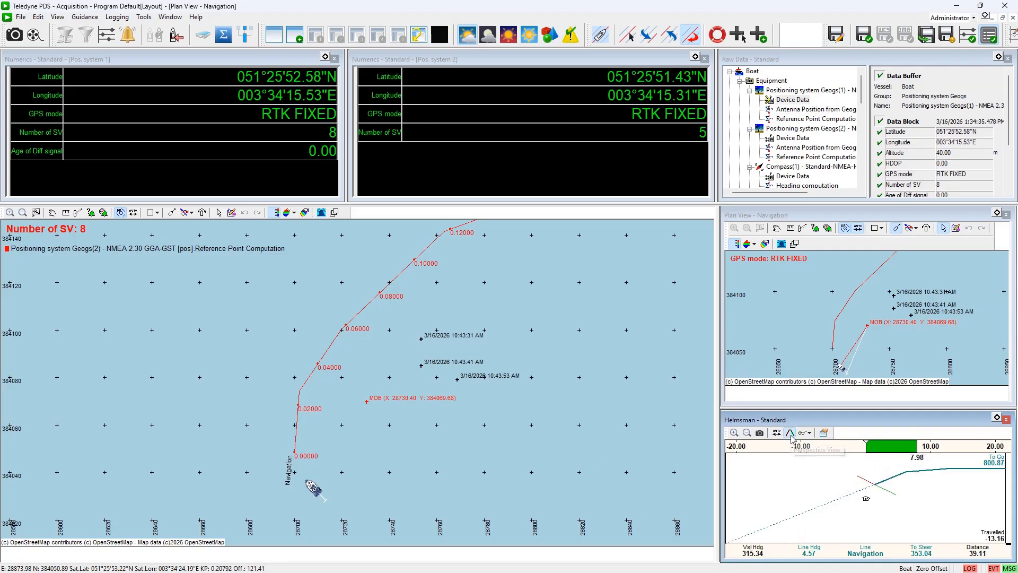